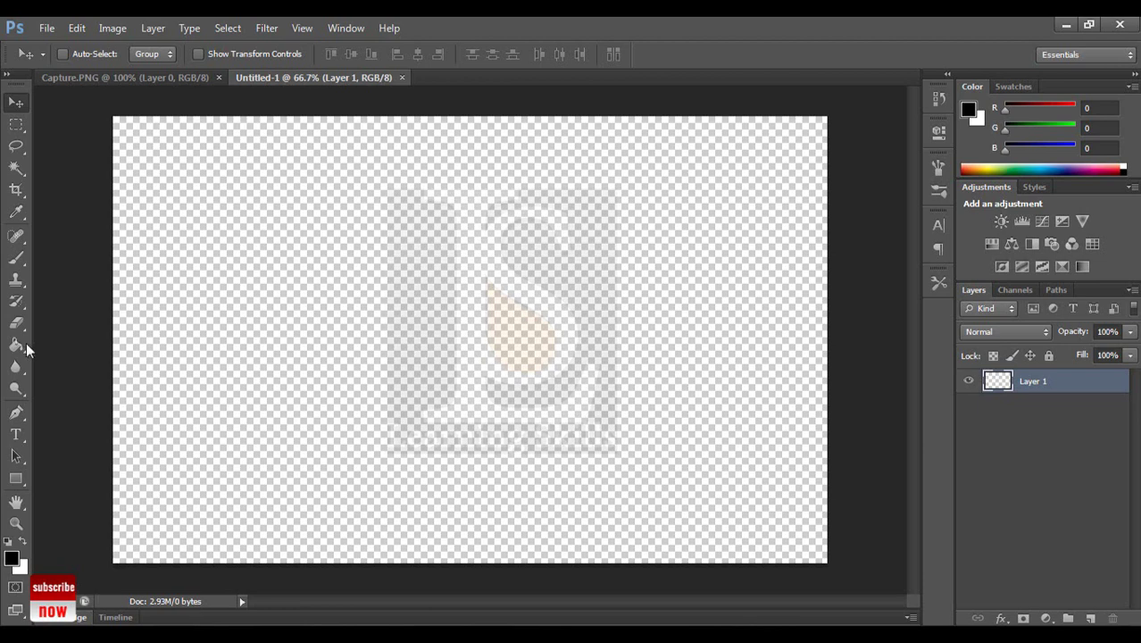
- Select the Paint Bucket Tool to prepare for filling the blank canvas
left_click(16, 345)
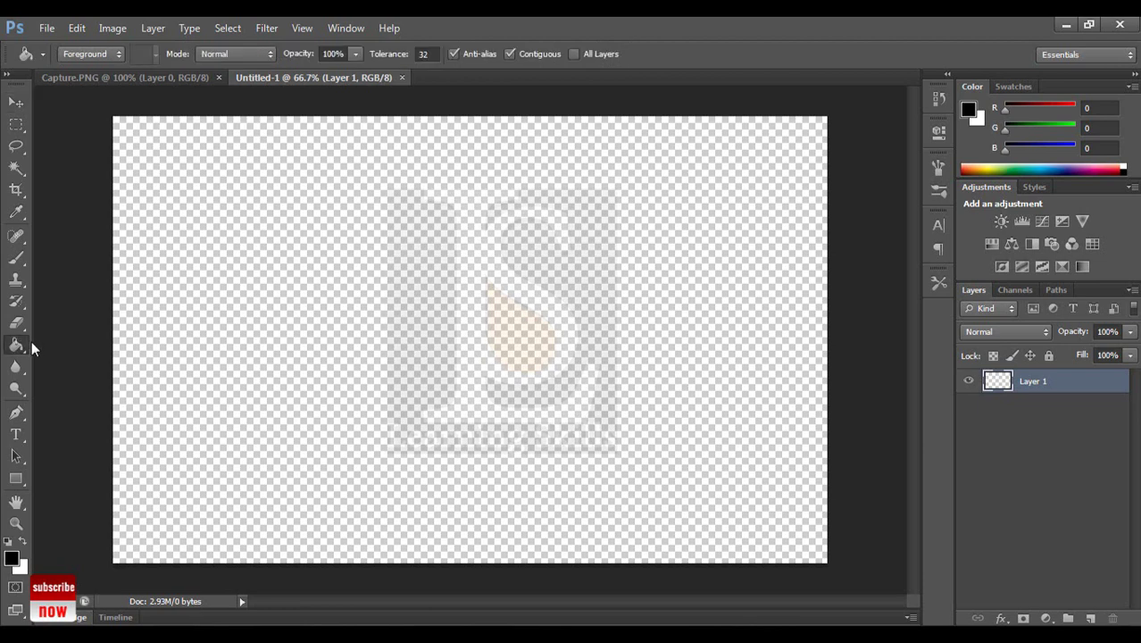
- Fill the transparent canvas of Layer 1 with black using the Paint Bucket
right_click(19, 350)
left_click(96, 357)
left_click(276, 292)
- Give Layer 1 a white Color Overlay layer style
double_click(1107, 390)
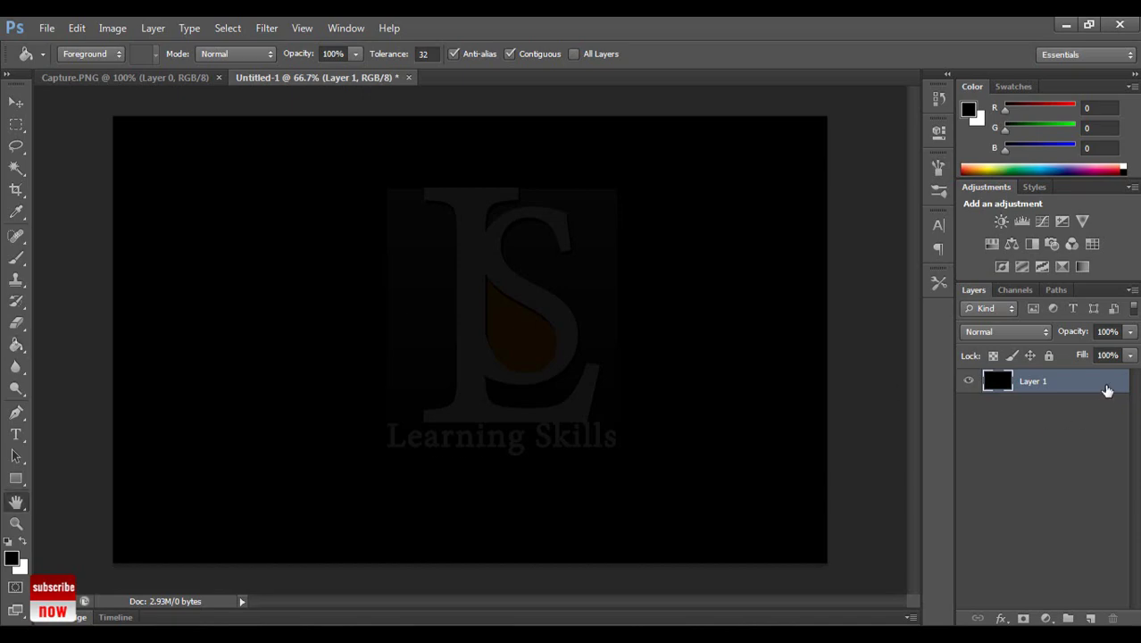
left_click(705, 267)
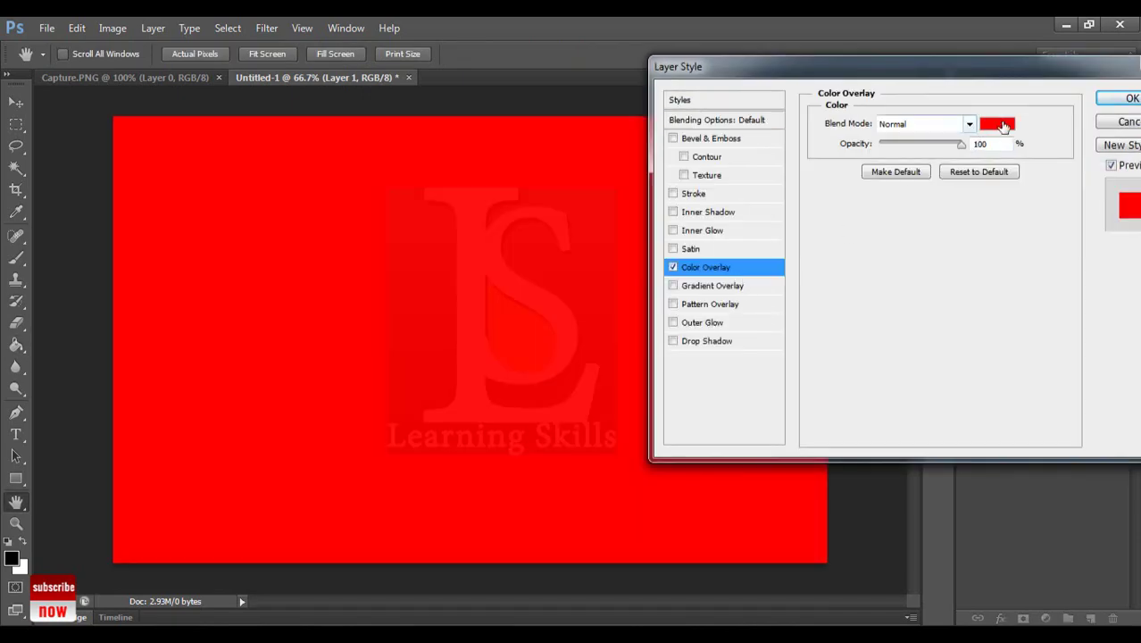
left_click(1002, 129)
left_click_drag(759, 253, 540, 22)
left_click(1070, 123)
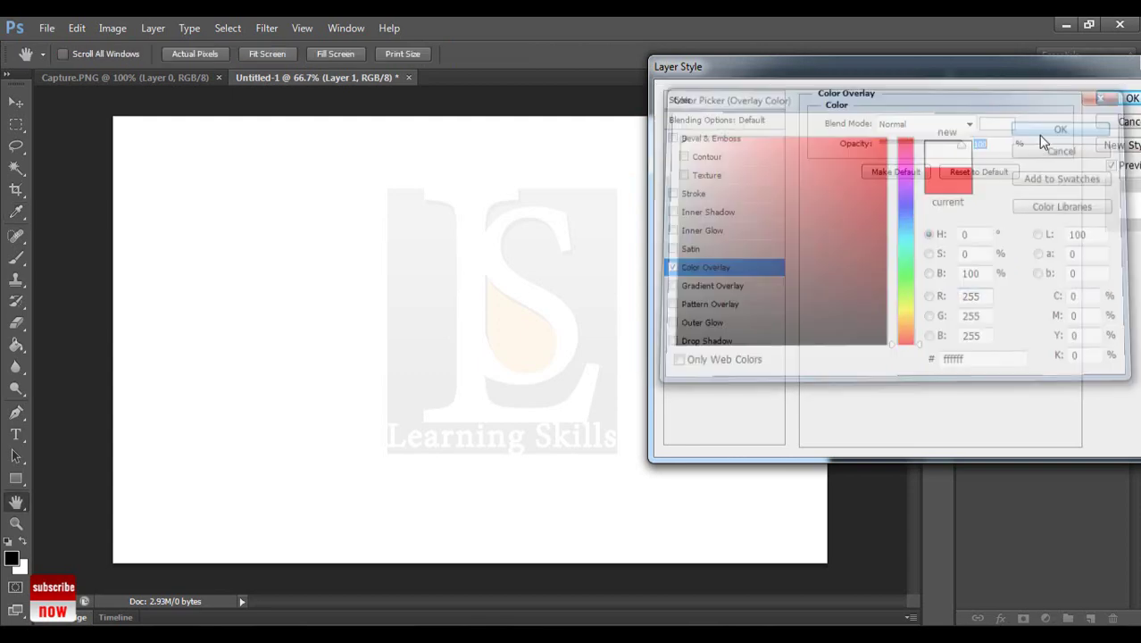
left_click(1117, 104)
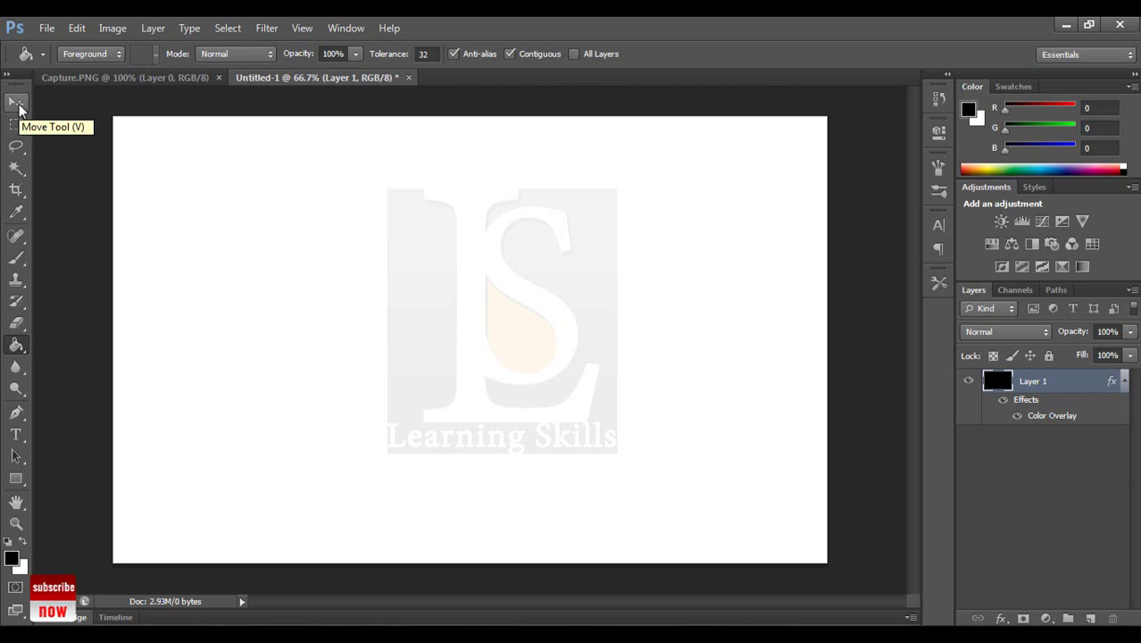
- Draw a wide rectangle bar across the top of the canvas and rasterize it
left_click(17, 104)
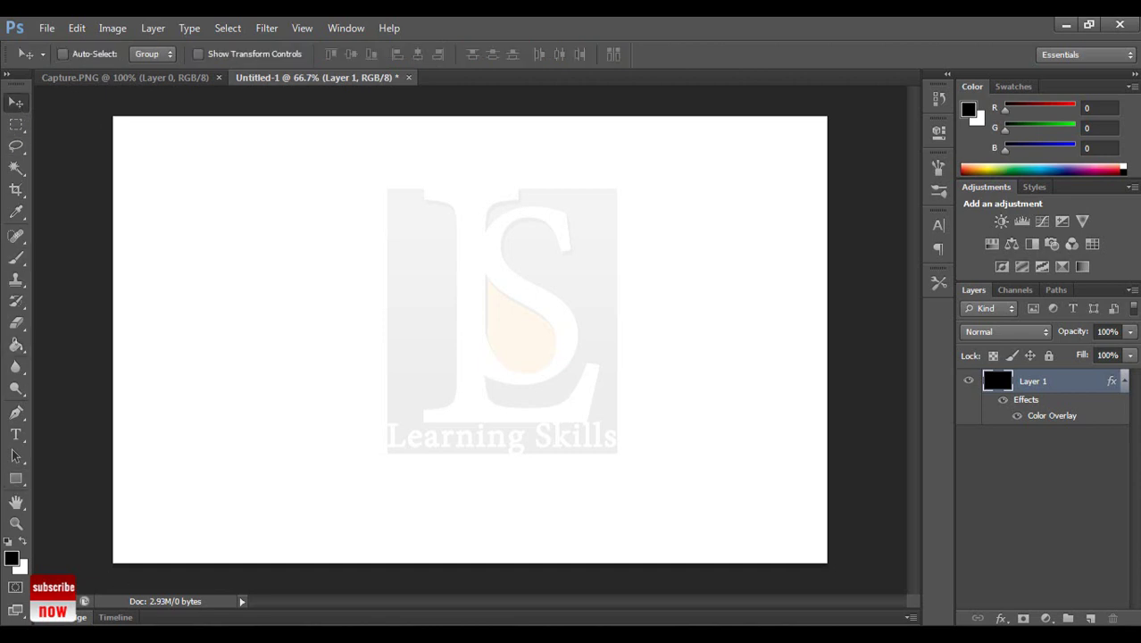
key("u")
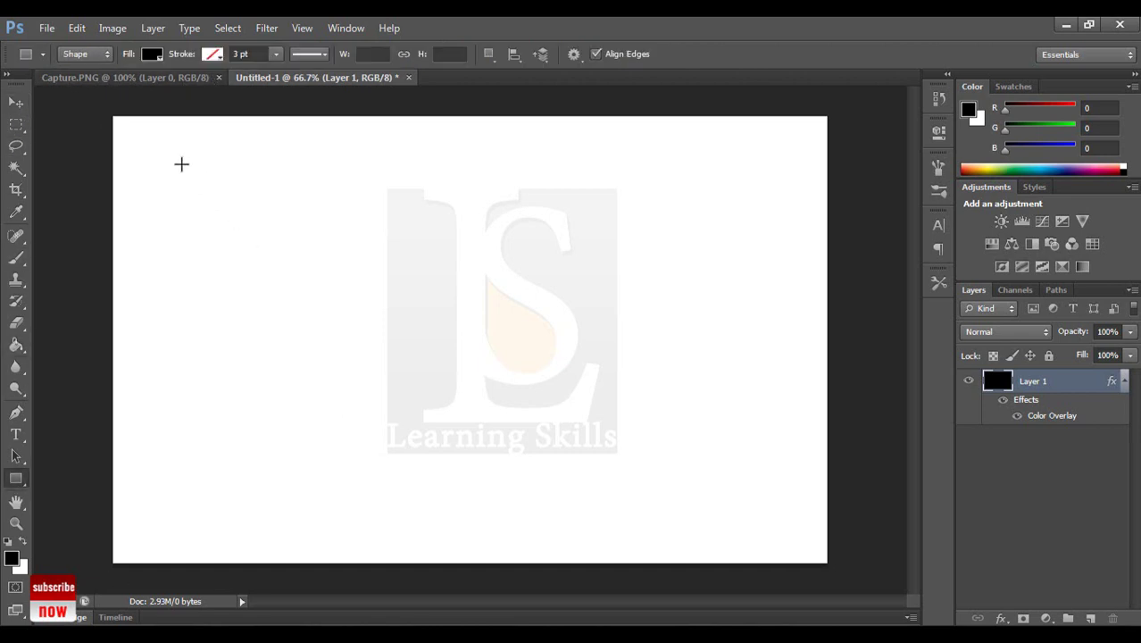
left_click_drag(141, 142, 798, 177)
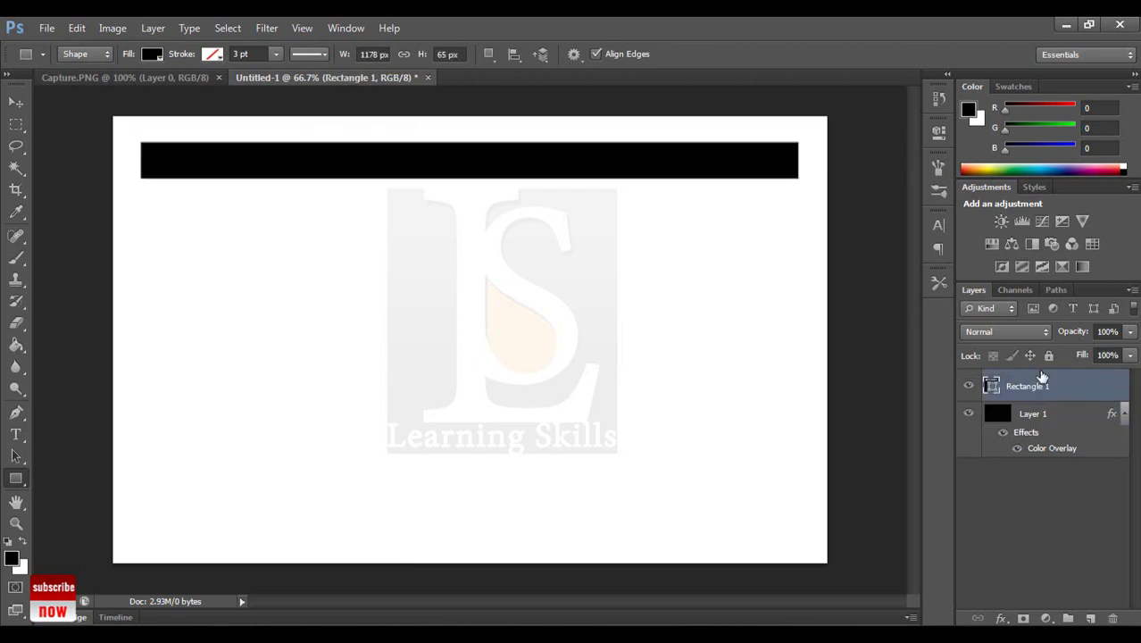
left_click(1123, 413)
right_click(1078, 393)
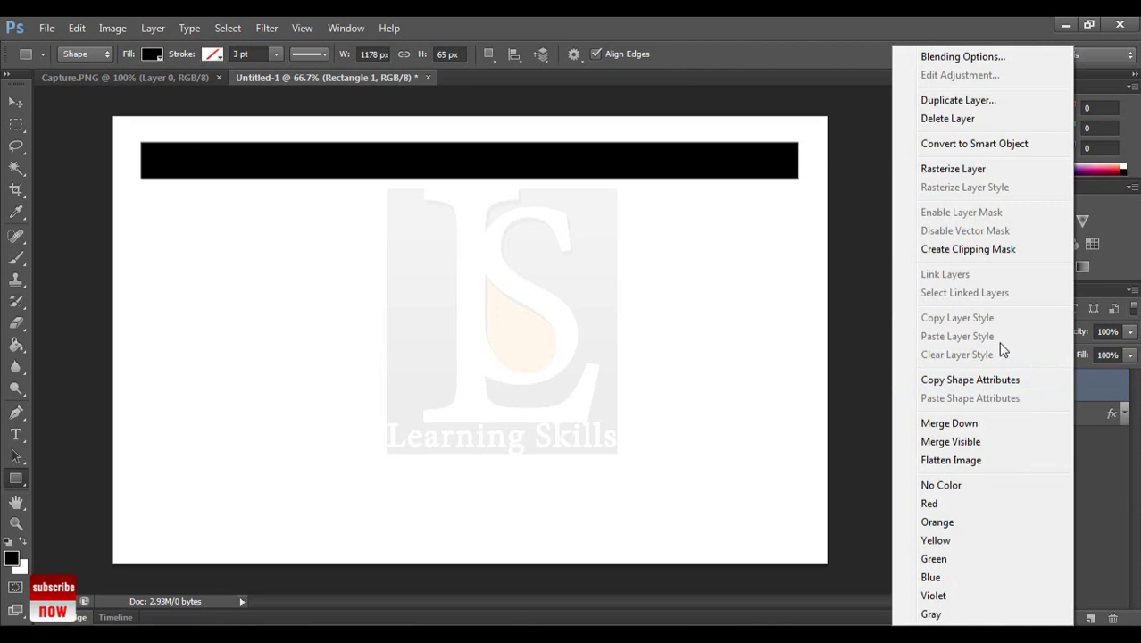
left_click(953, 169)
- Give the rasterized bar a light grey #dddddd Color Overlay
double_click(1098, 388)
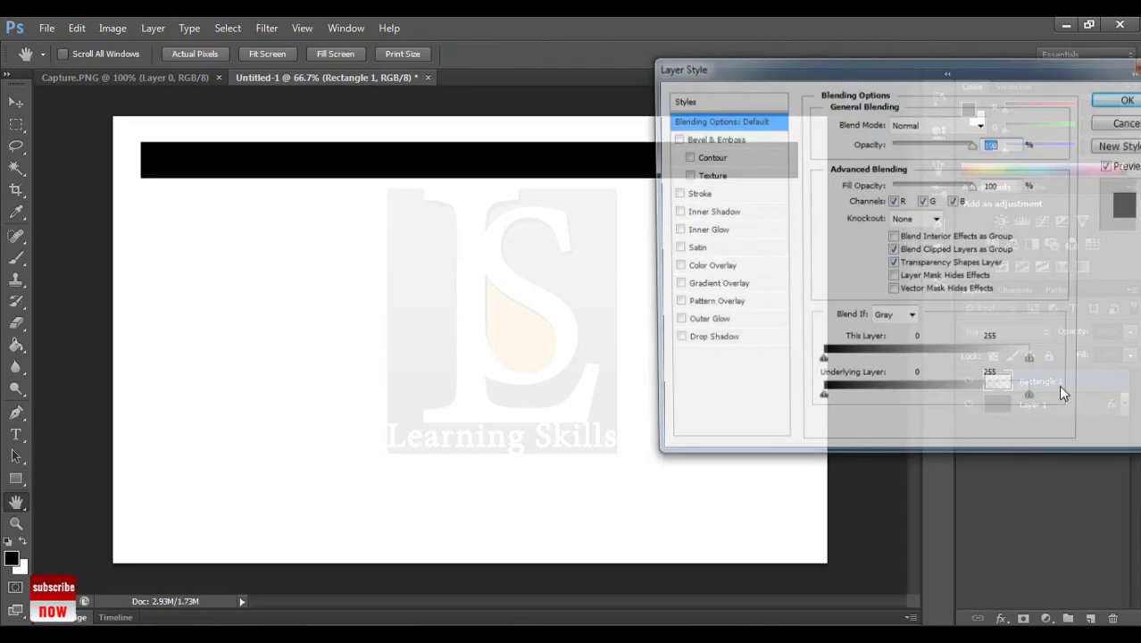
left_click(732, 288)
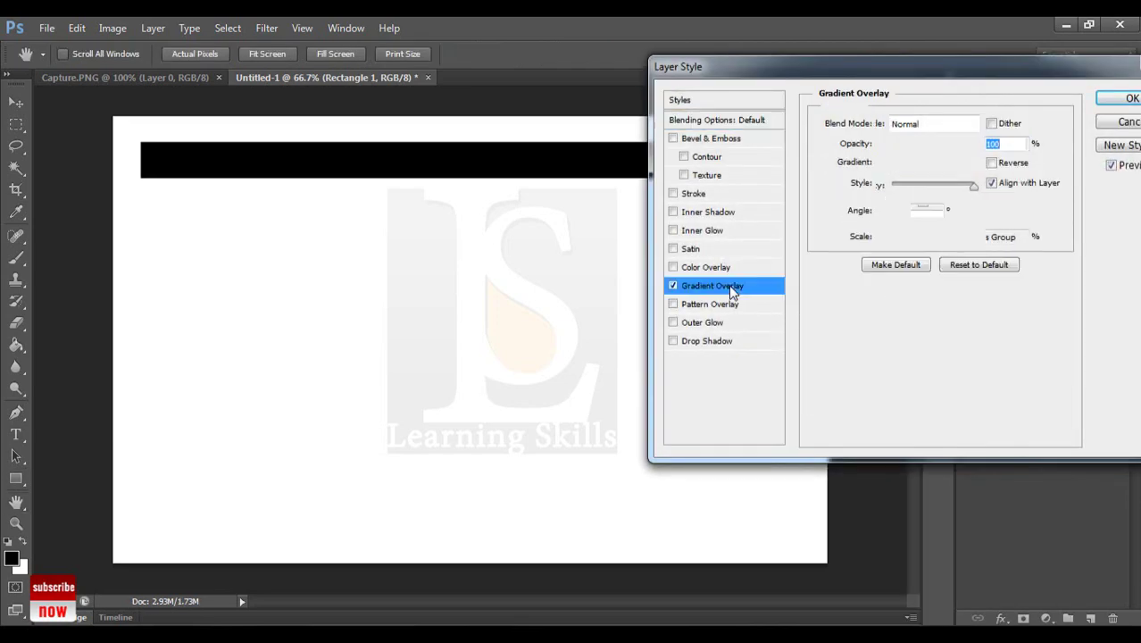
left_click(673, 267)
left_click(674, 285)
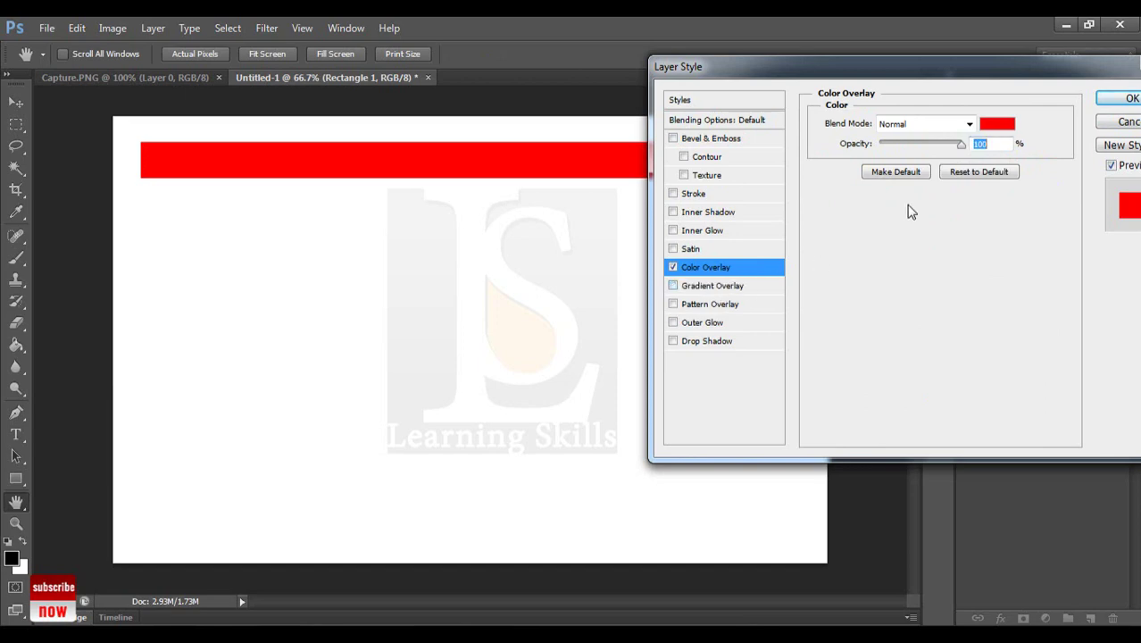
left_click(996, 124)
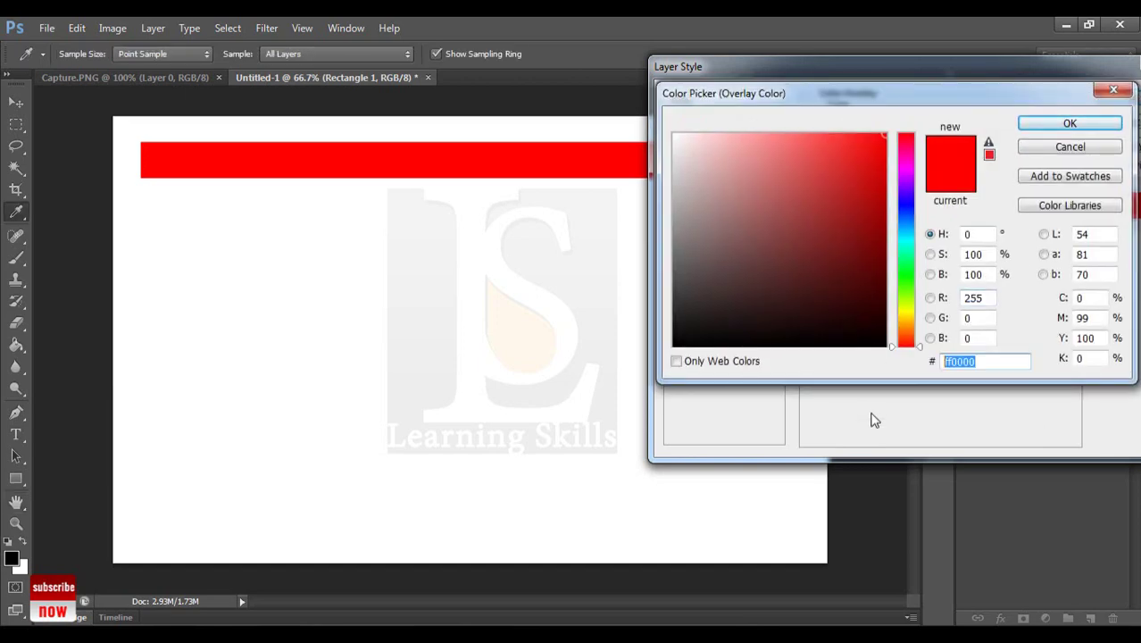
type("dddd")
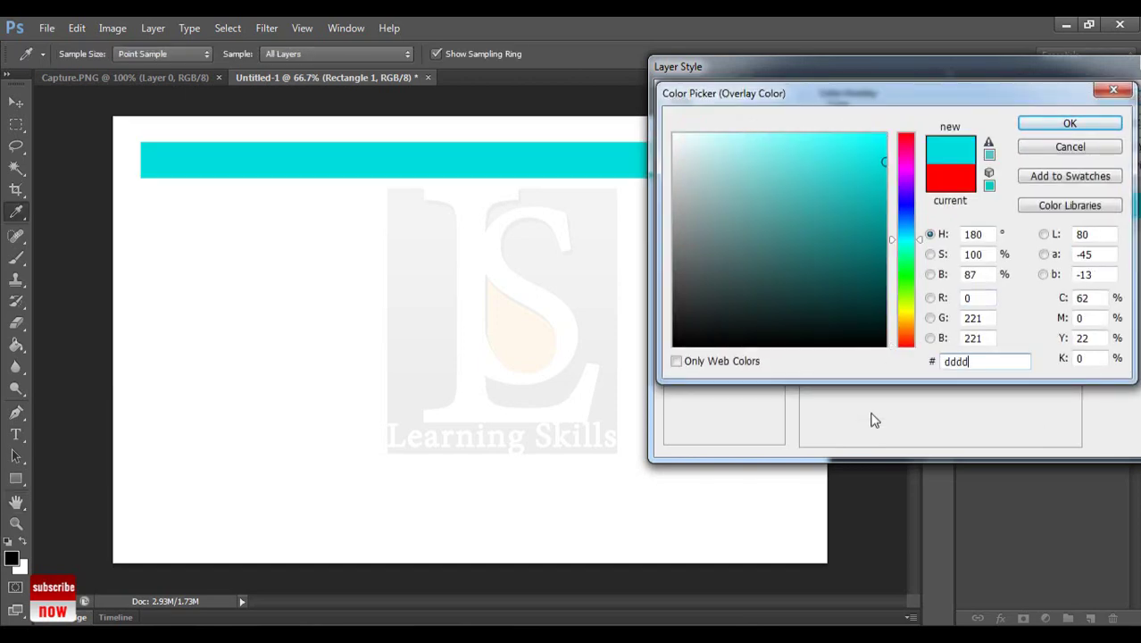
type("dd")
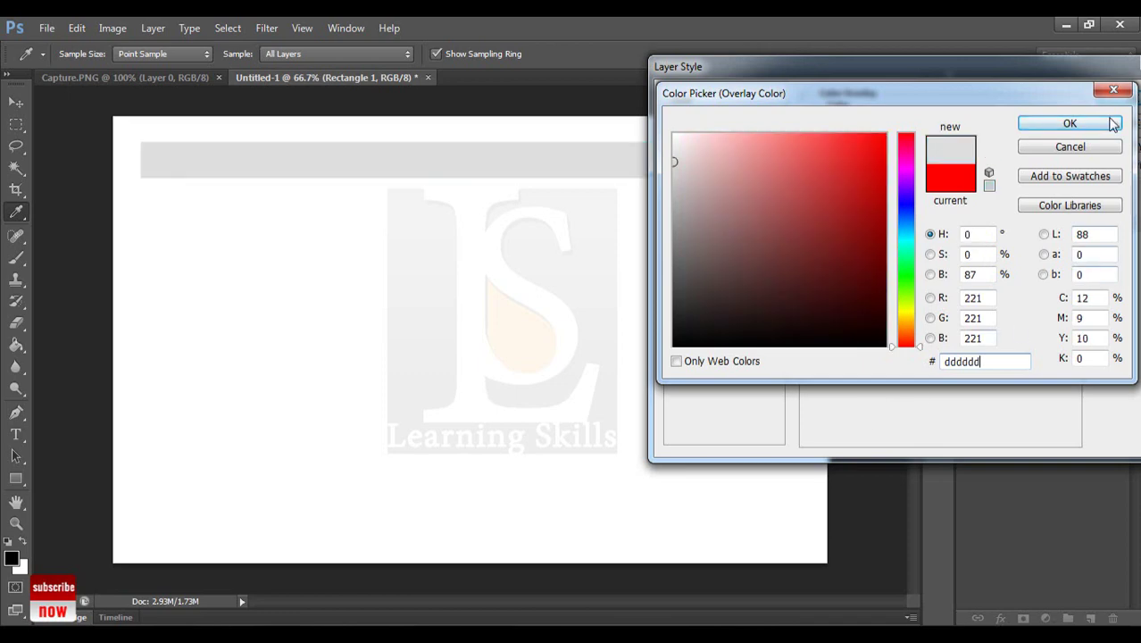
left_click(1112, 123)
left_click(1118, 100)
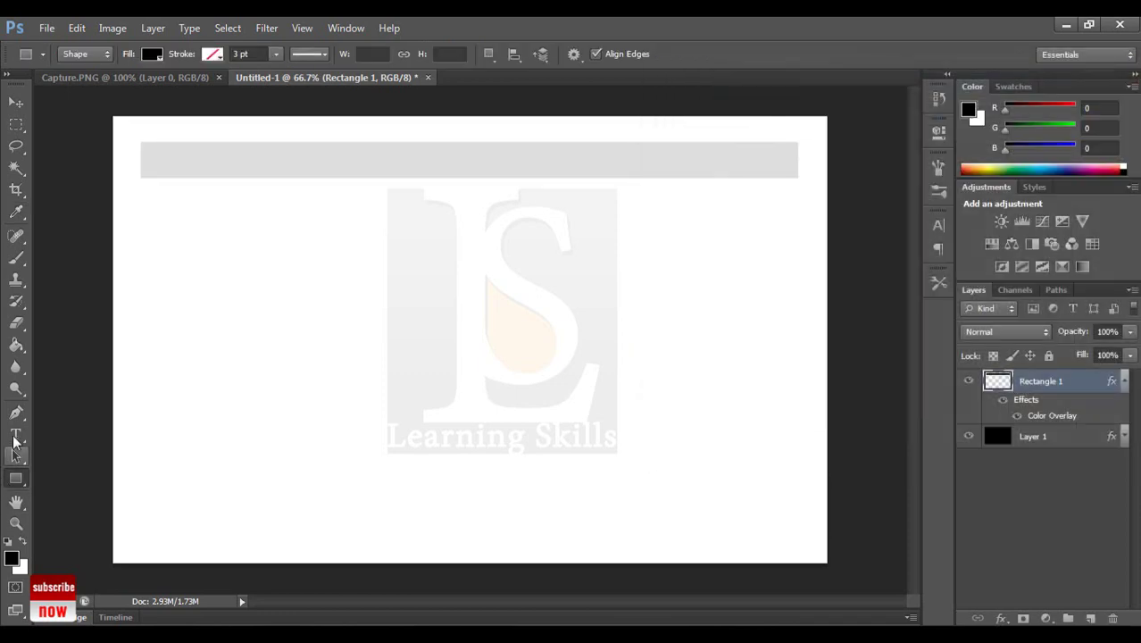
left_click(16, 435)
- Type the heading 'Team' and move it into the left of the grey bar
left_click(274, 376)
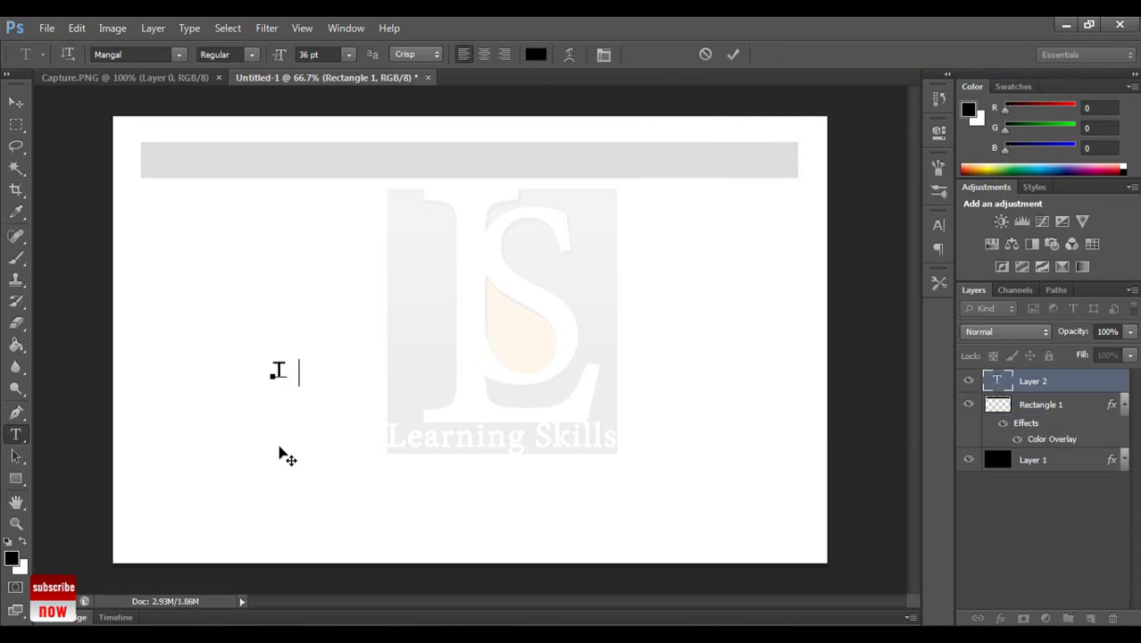
type("Team")
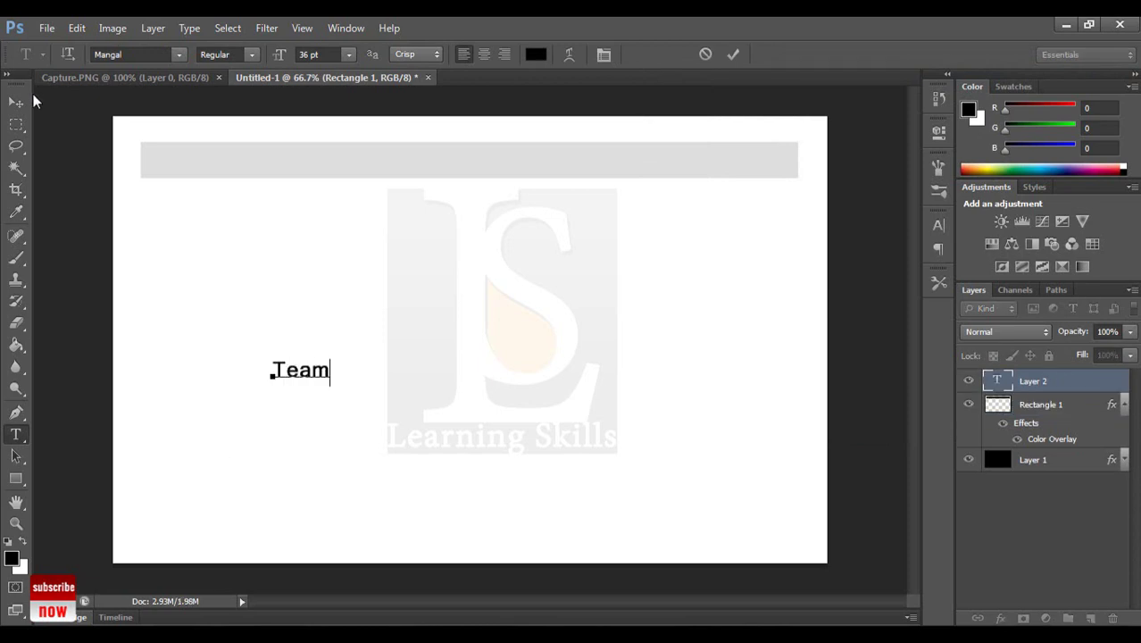
left_click(16, 101)
mouse_move(332, 387)
left_mouse_down()
mouse_move(286, 191)
mouse_move(221, 180)
mouse_move(204, 190)
left_mouse_up()
- Duplicate the Team layer and shift the copy right along the bar
left_click(1124, 404)
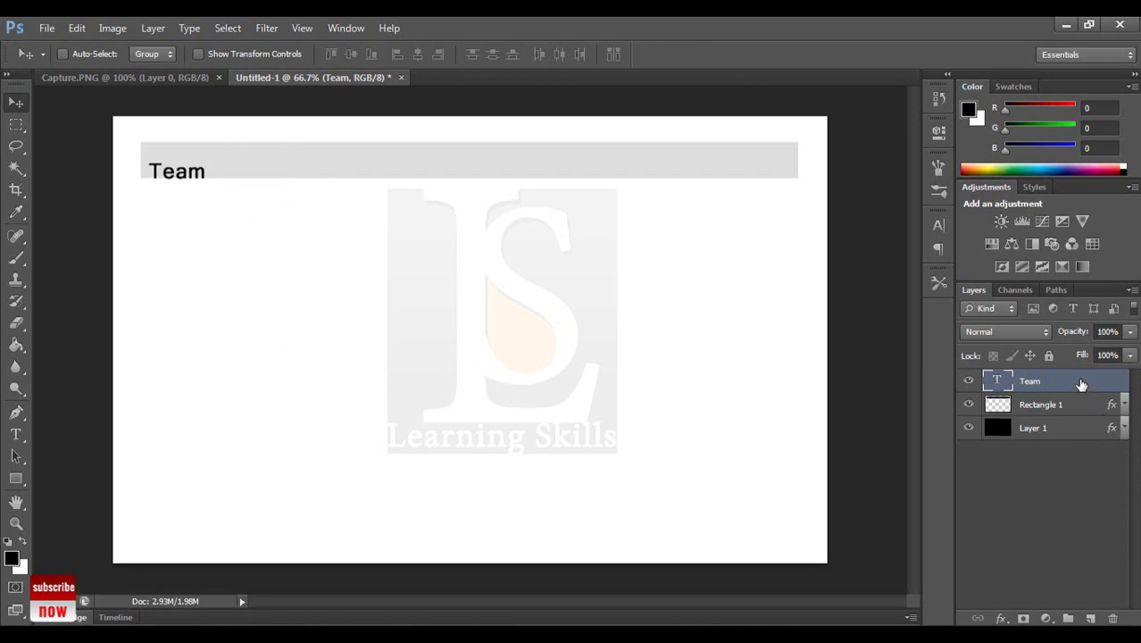
right_click(1081, 384)
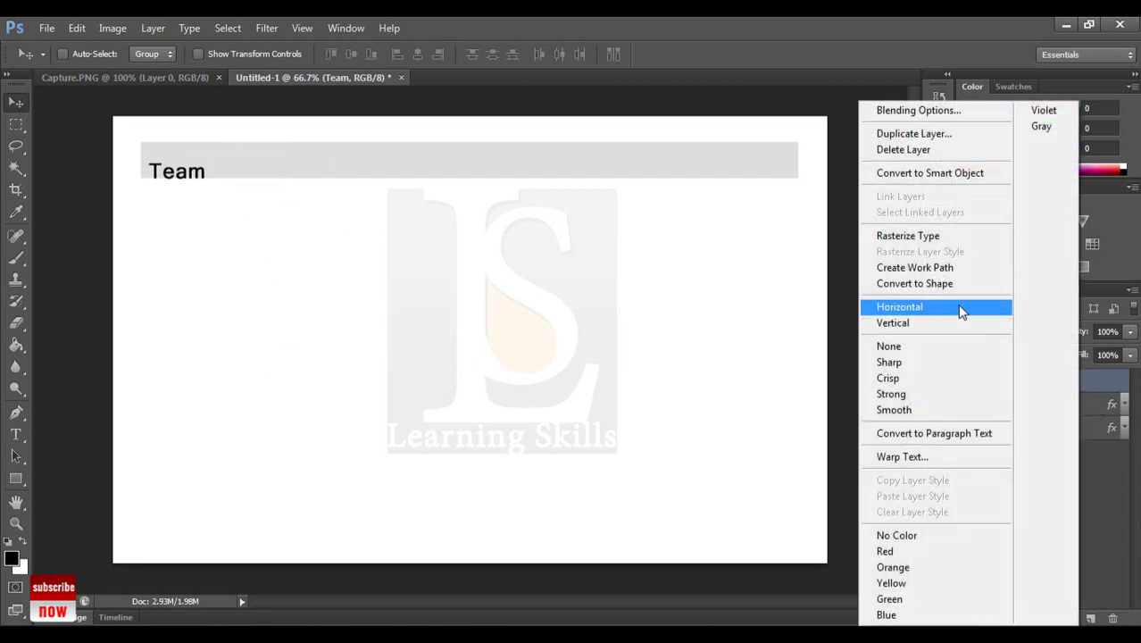
left_click(914, 139)
left_click(710, 204)
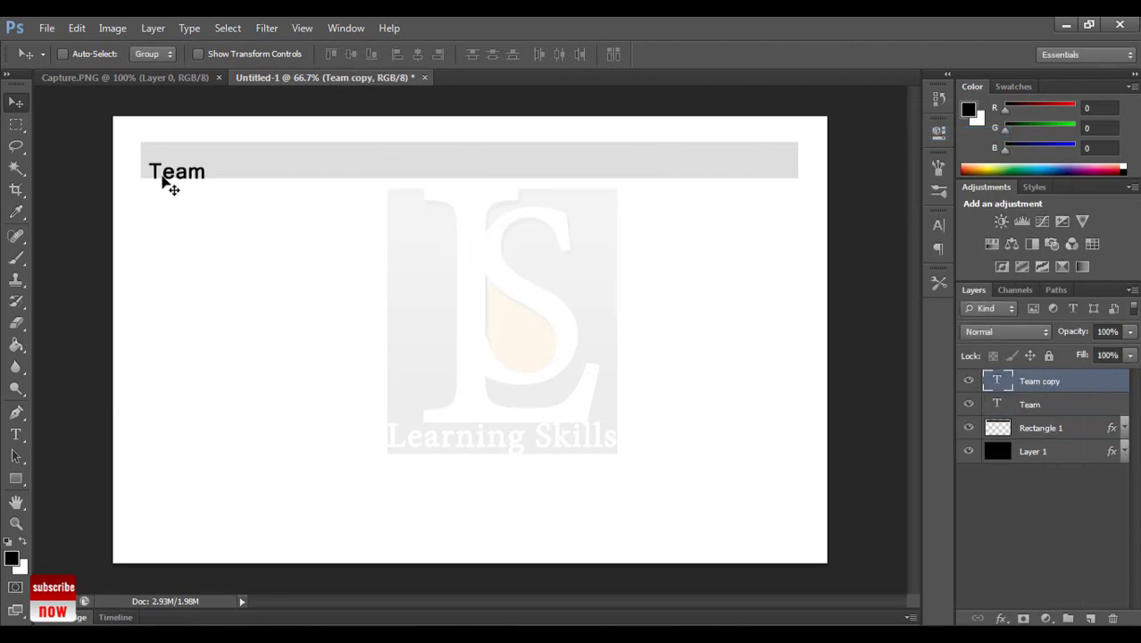
mouse_move(163, 182)
left_mouse_down()
mouse_move(269, 179)
mouse_move(237, 173)
left_mouse_up()
- Retype the duplicate heading as P, then add a copy to its right reading W
left_click(16, 435)
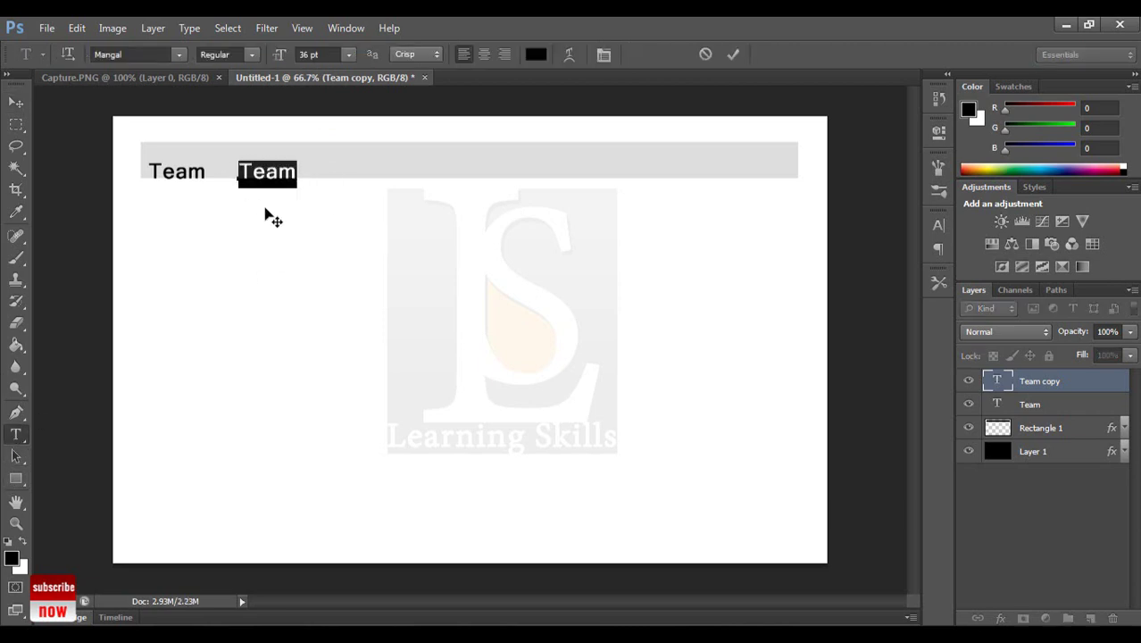
type("P")
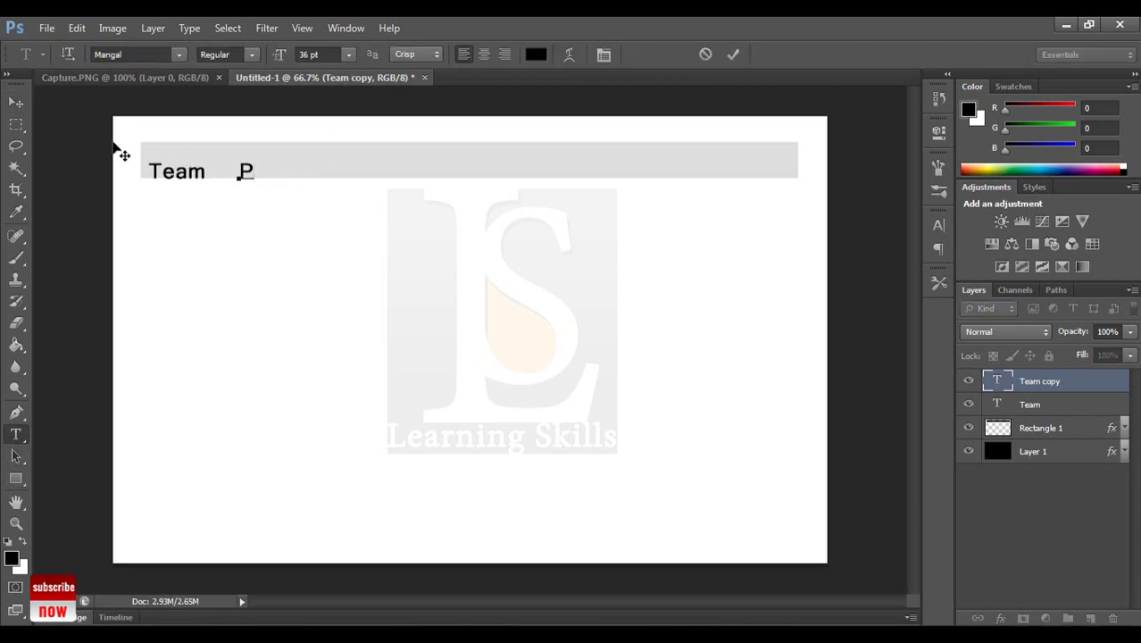
left_click(16, 102)
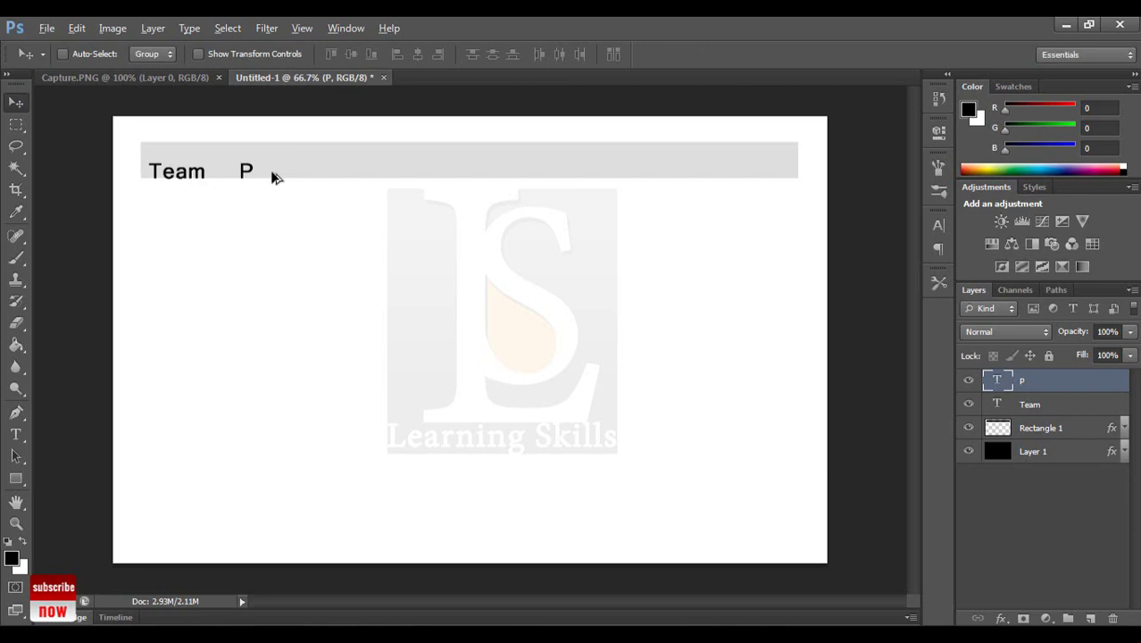
left_click_drag(275, 177, 350, 177)
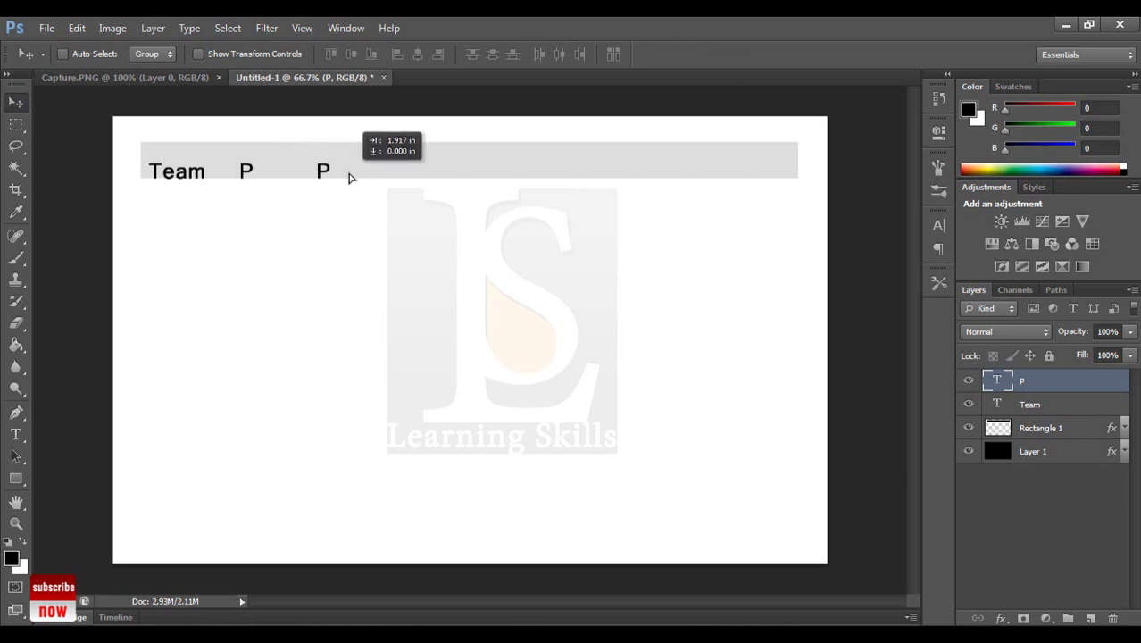
left_click(16, 435)
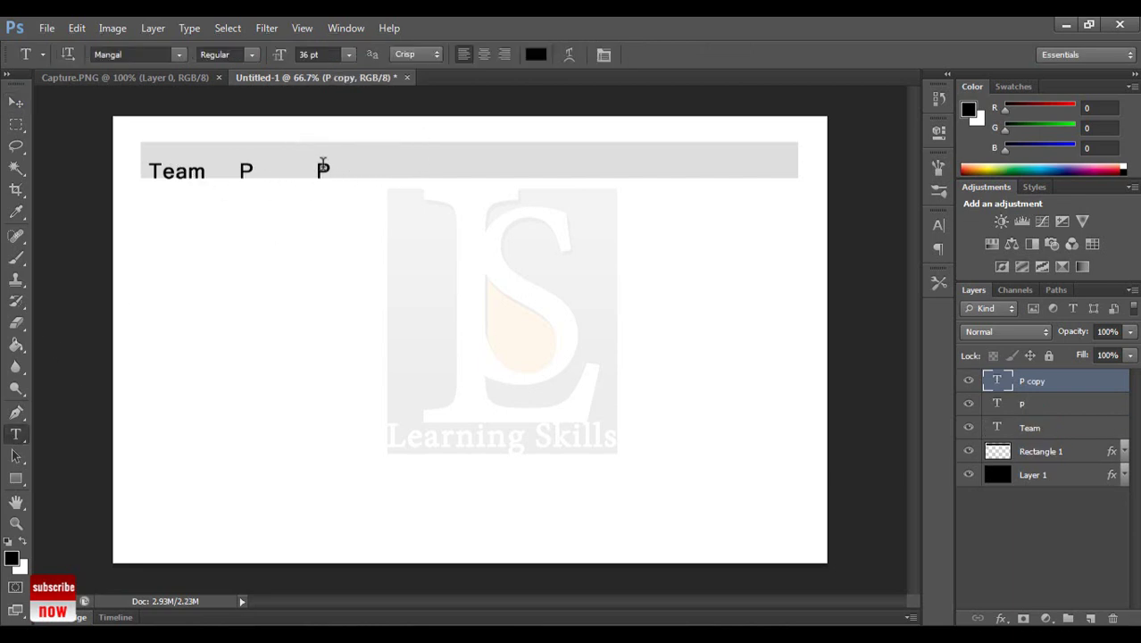
double_click(323, 167)
type("w")
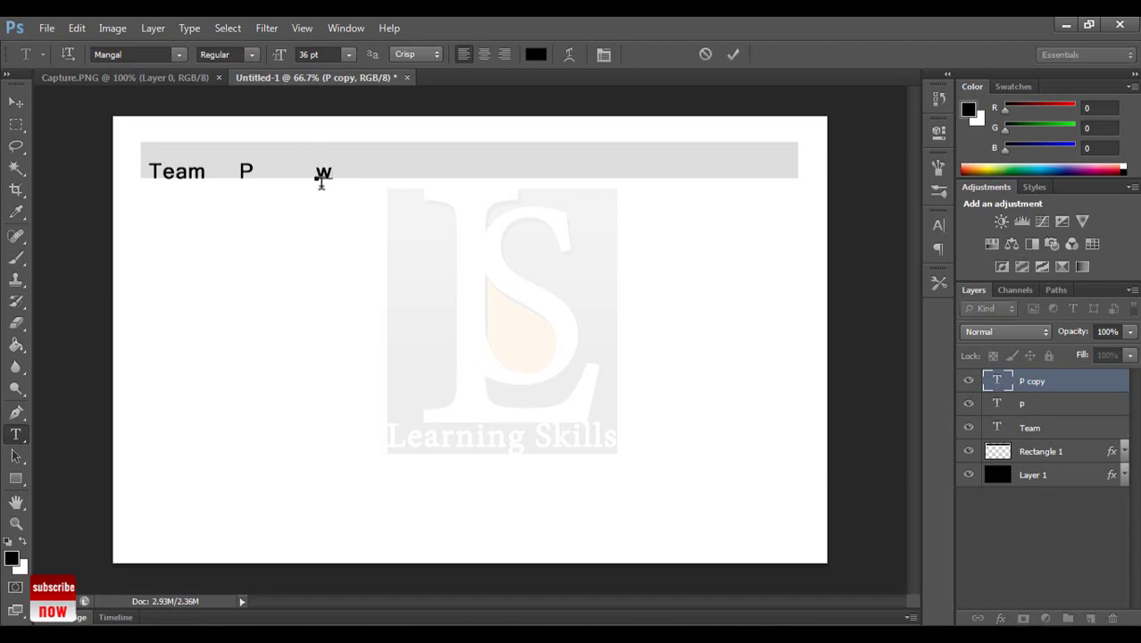
type("W")
left_click(16, 102)
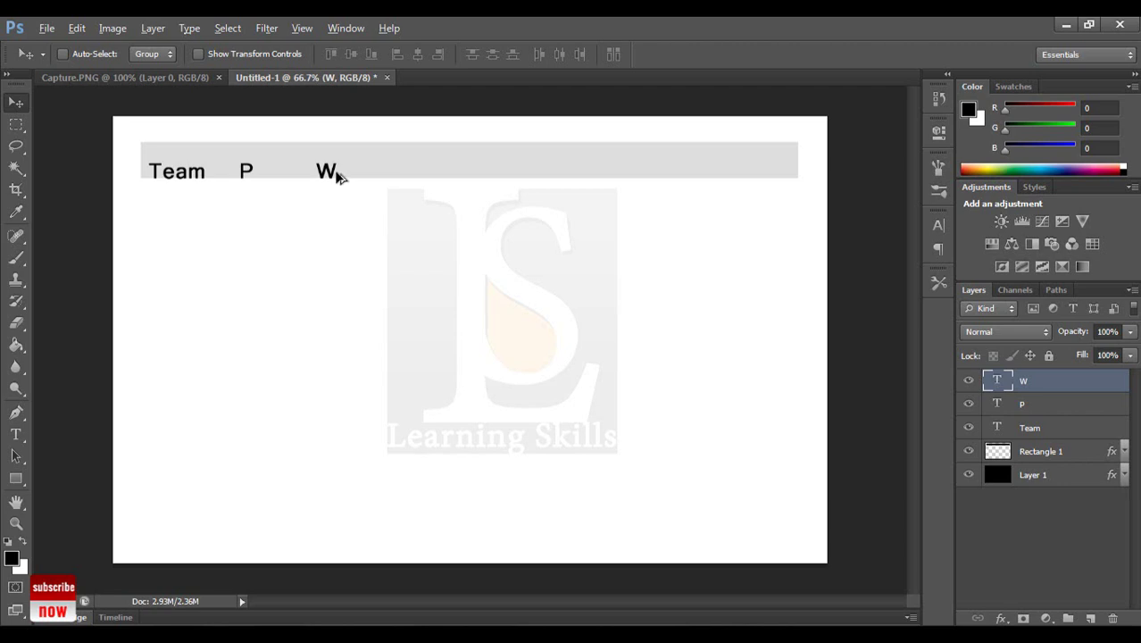
- Add copied headings to the right reading L and D
left_click_drag(336, 174, 398, 176)
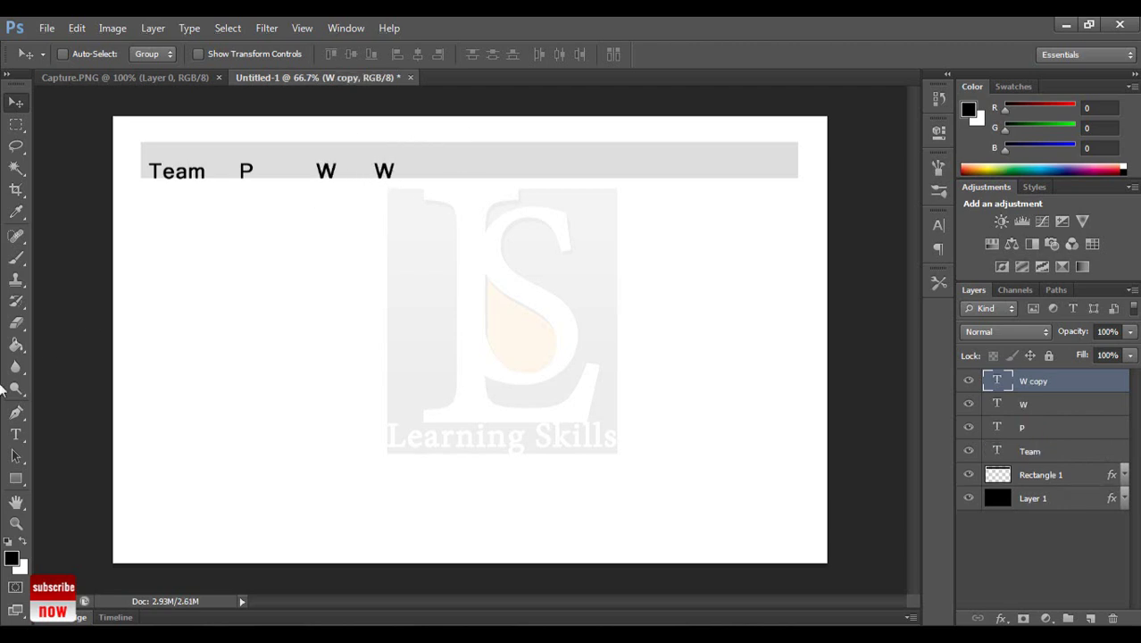
left_click(16, 434)
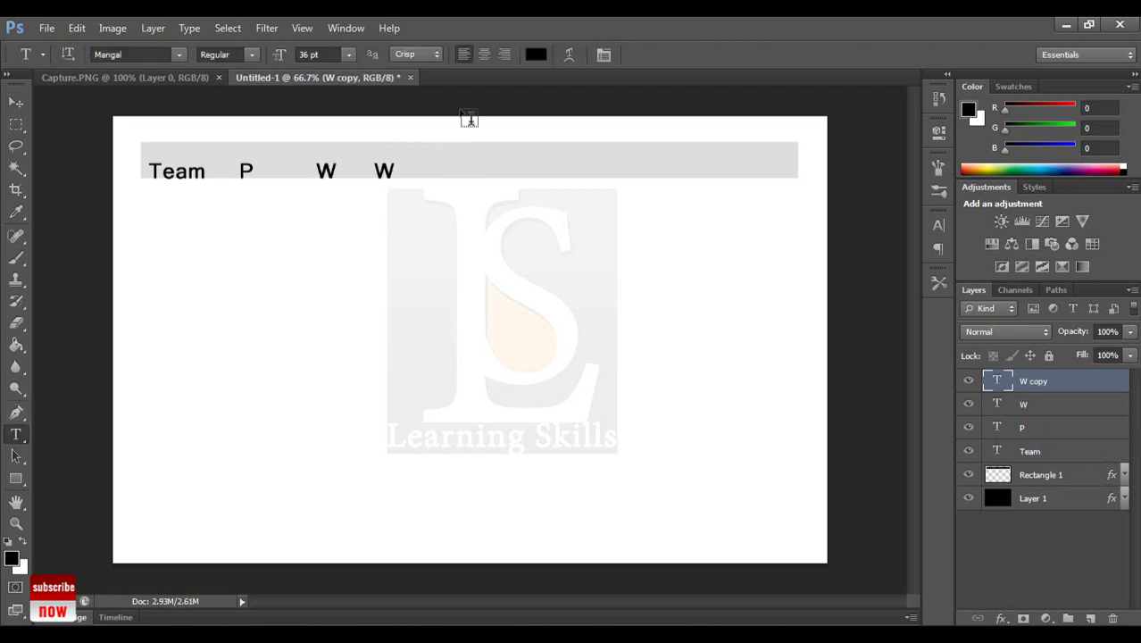
double_click(383, 171)
key("BackSpace")
type("L")
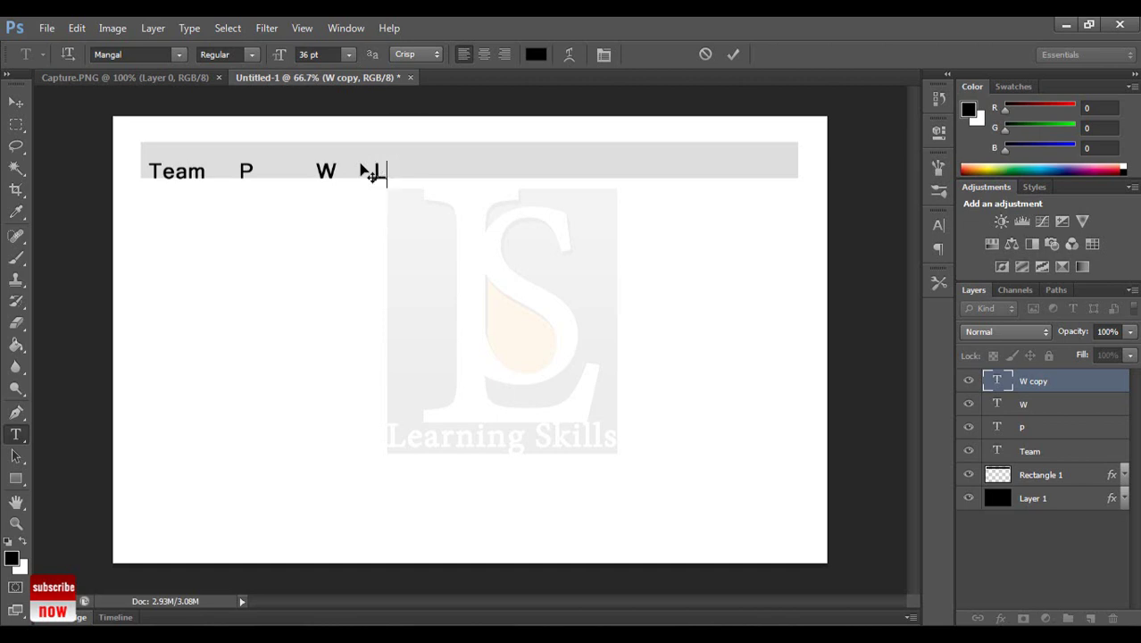
left_click(16, 102)
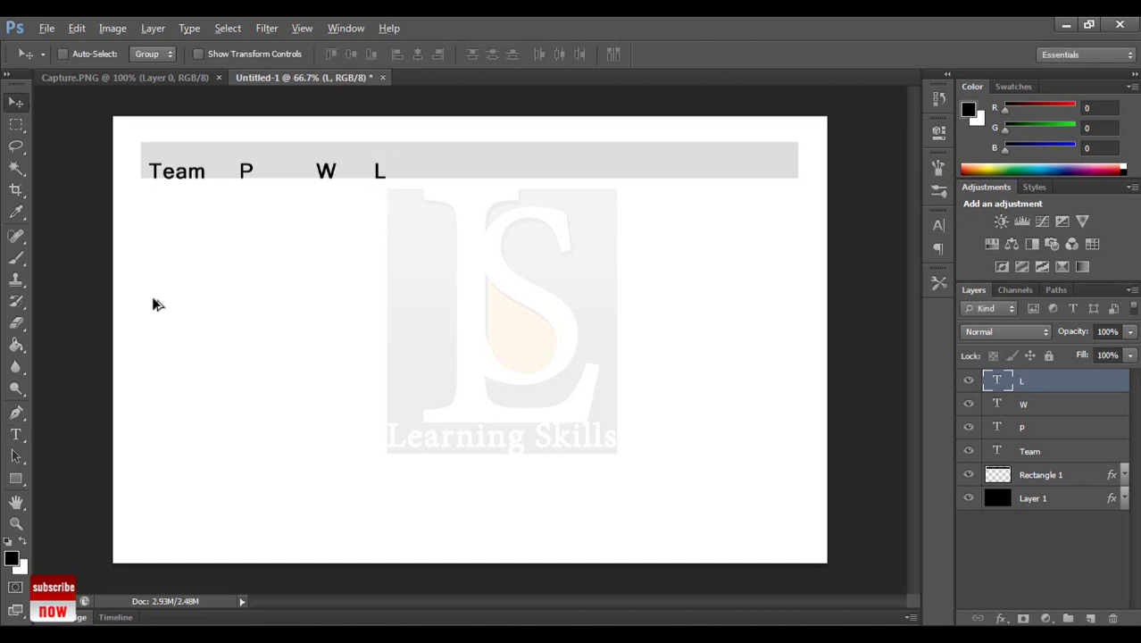
left_click_drag(382, 174, 446, 173)
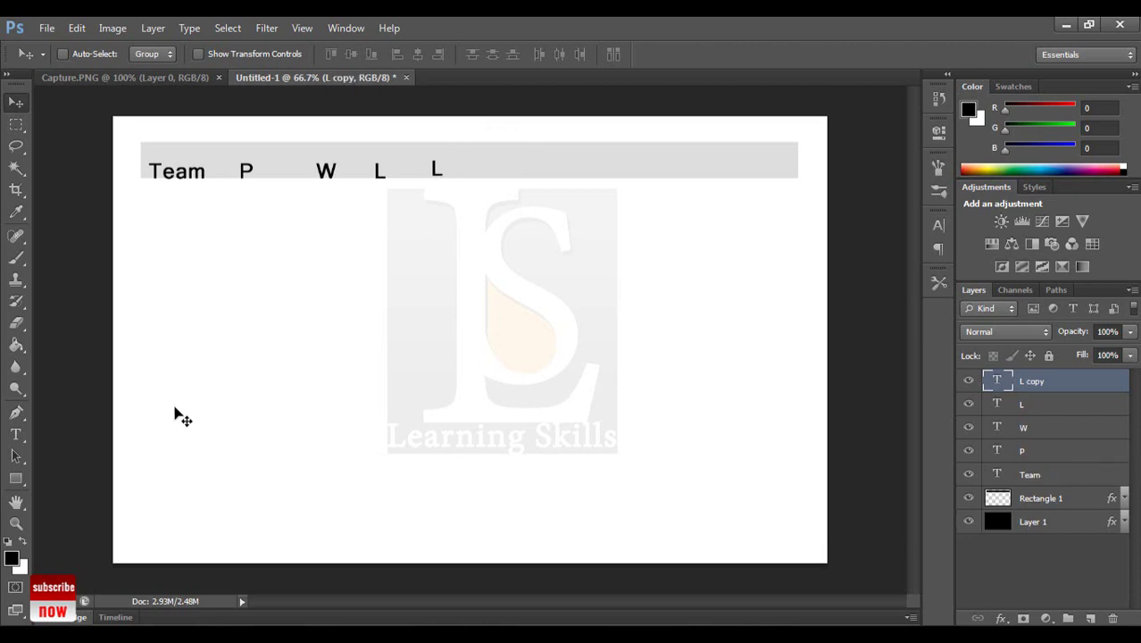
left_click(20, 435)
double_click(437, 170)
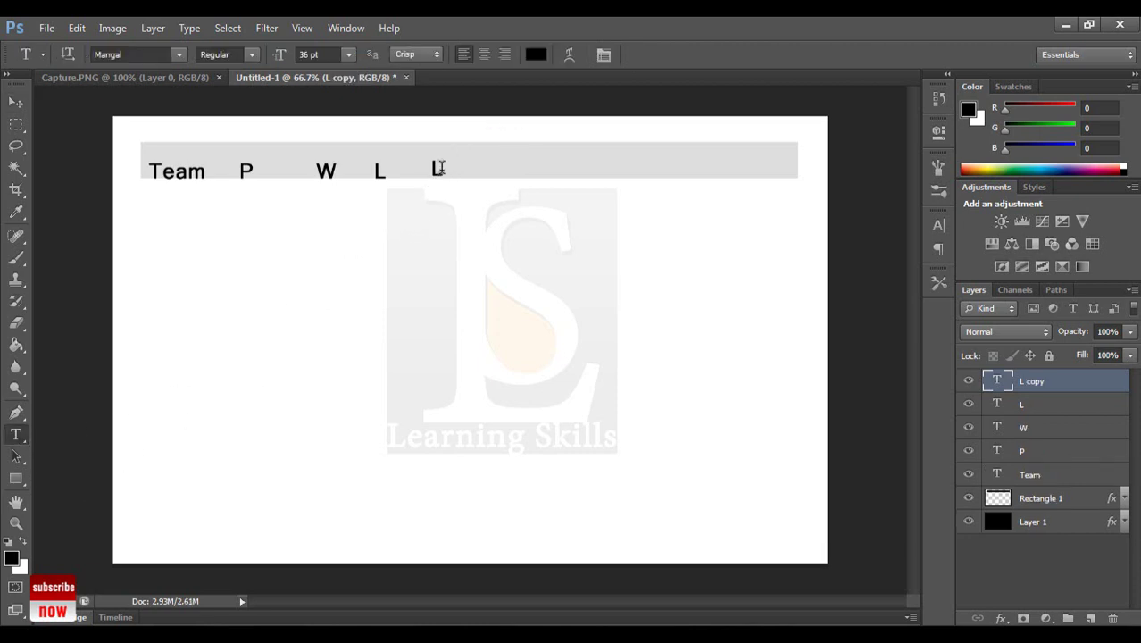
type("D")
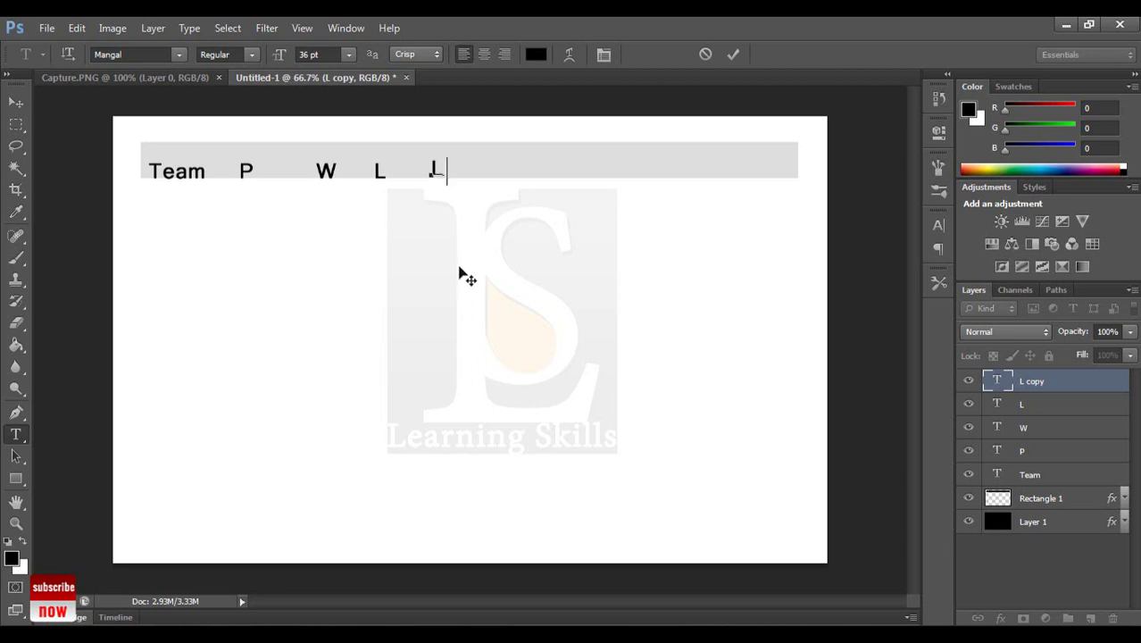
left_click(26, 111)
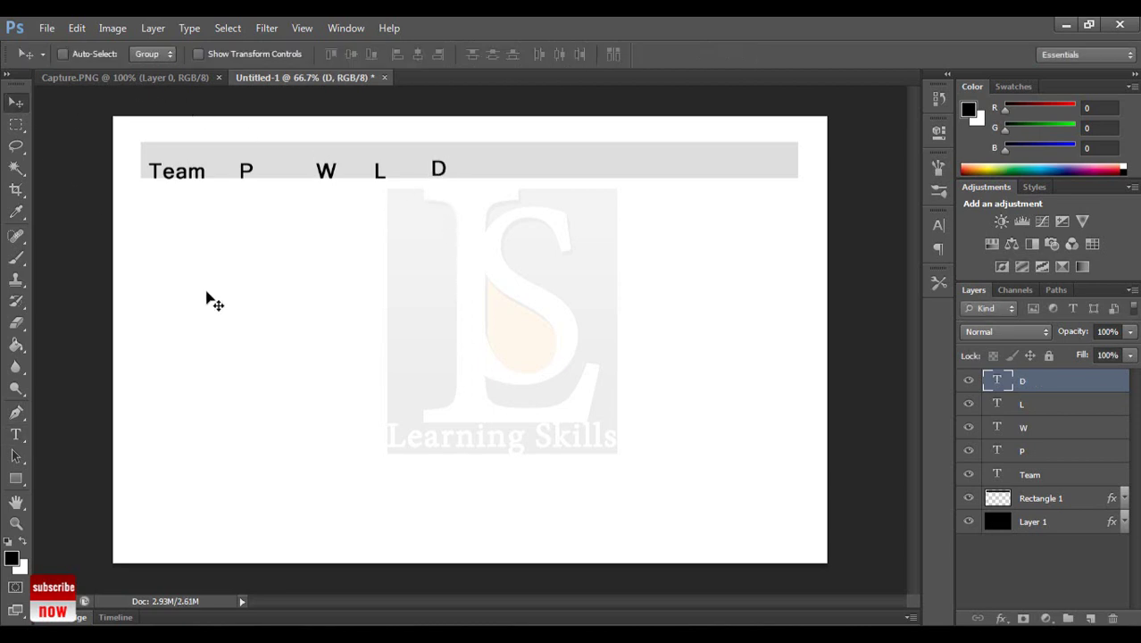
- Copy the D heading rightward and change it to NR
left_click_drag(439, 168, 528, 181)
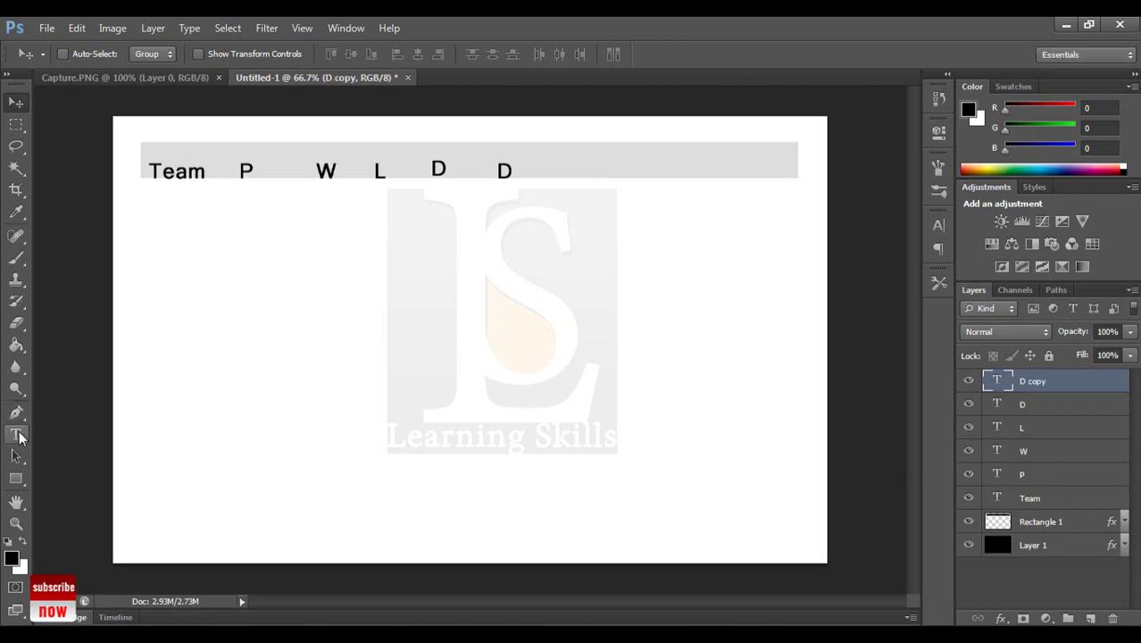
left_click(15, 434)
double_click(506, 170)
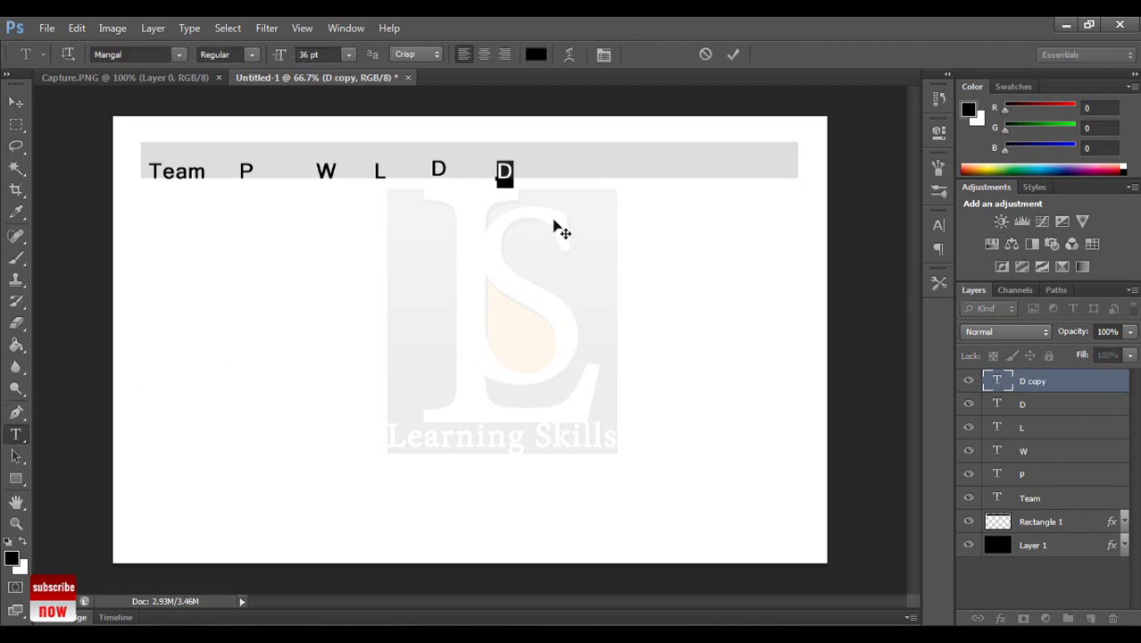
type("N")
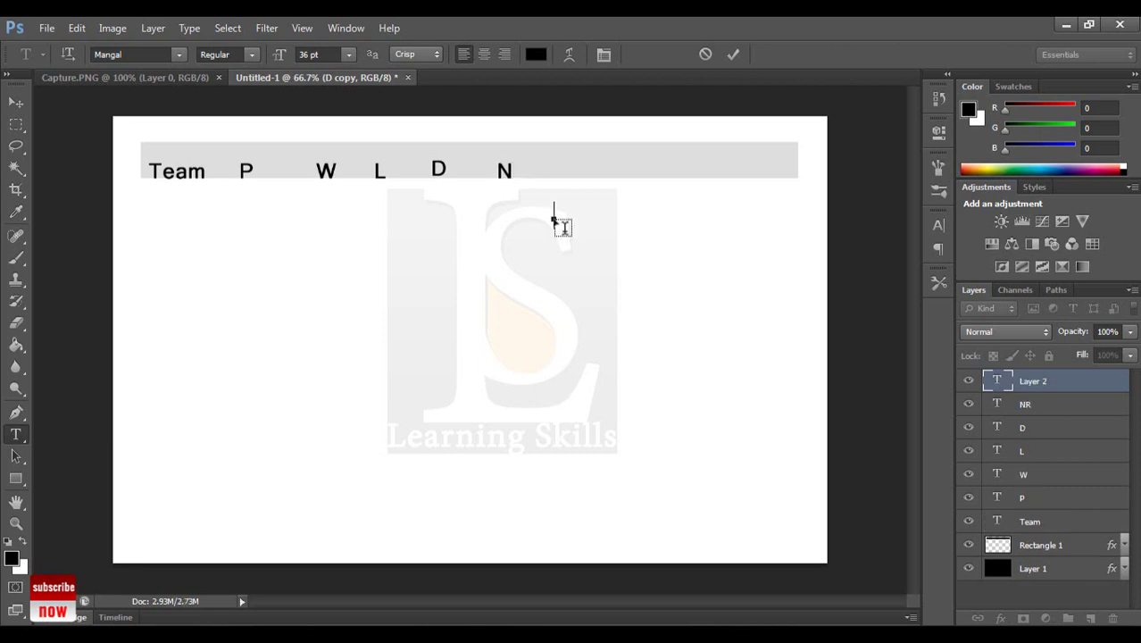
type("R")
key("ctrl+Return")
key("v")
- Copy NR to the right and retype the copy as Points
left_click_drag(517, 175, 582, 177, "alt")
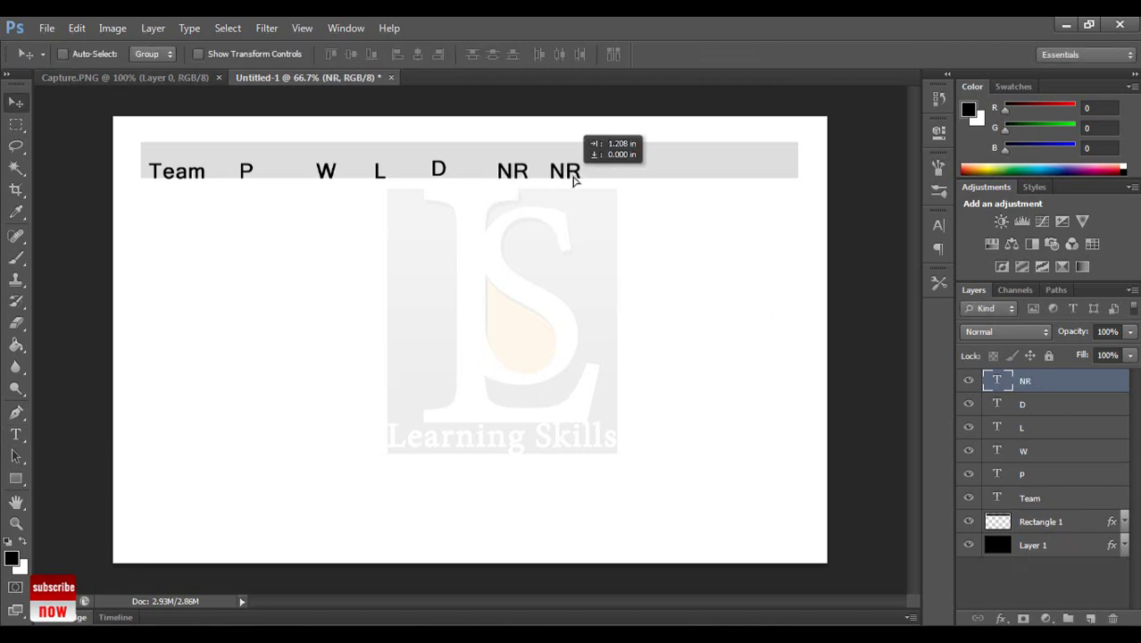
left_click(16, 434)
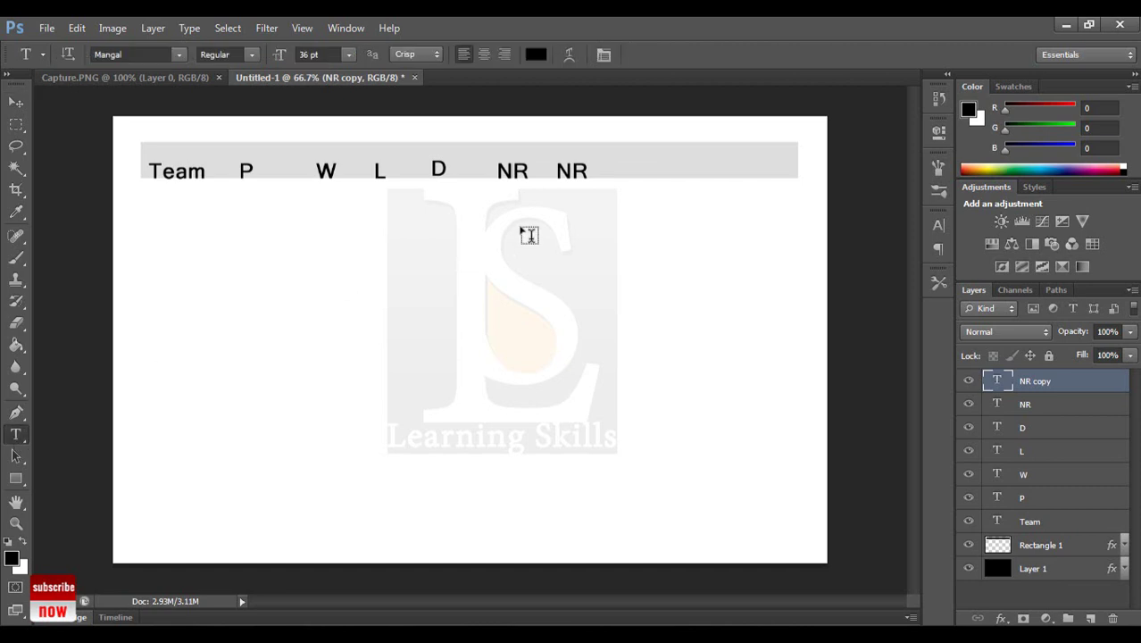
left_click_drag(587, 172, 552, 171)
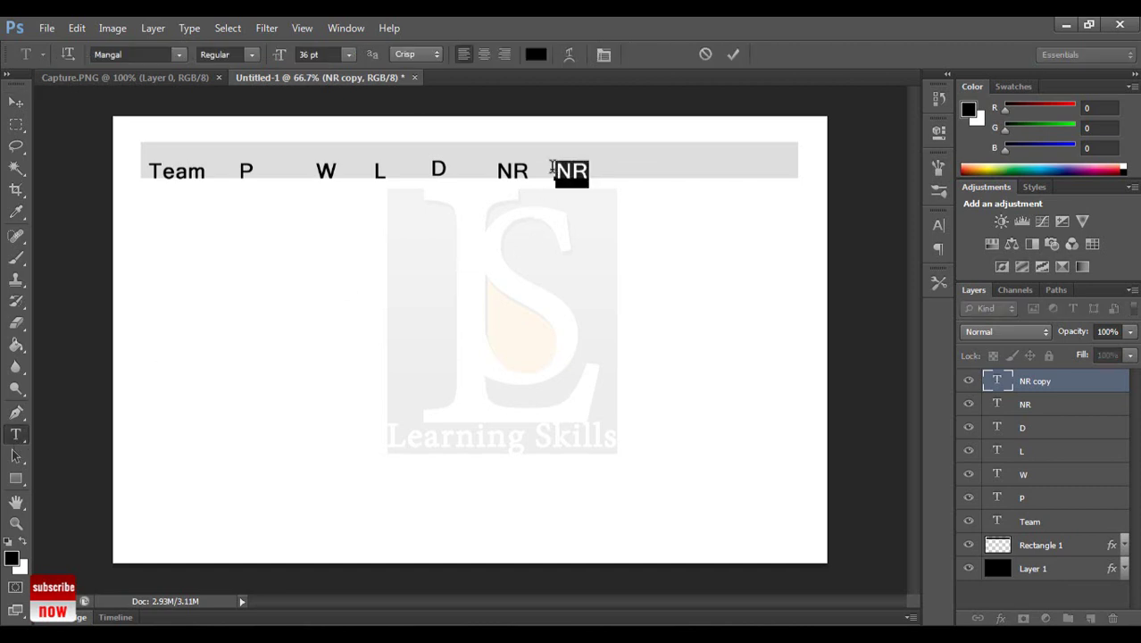
type("Poi")
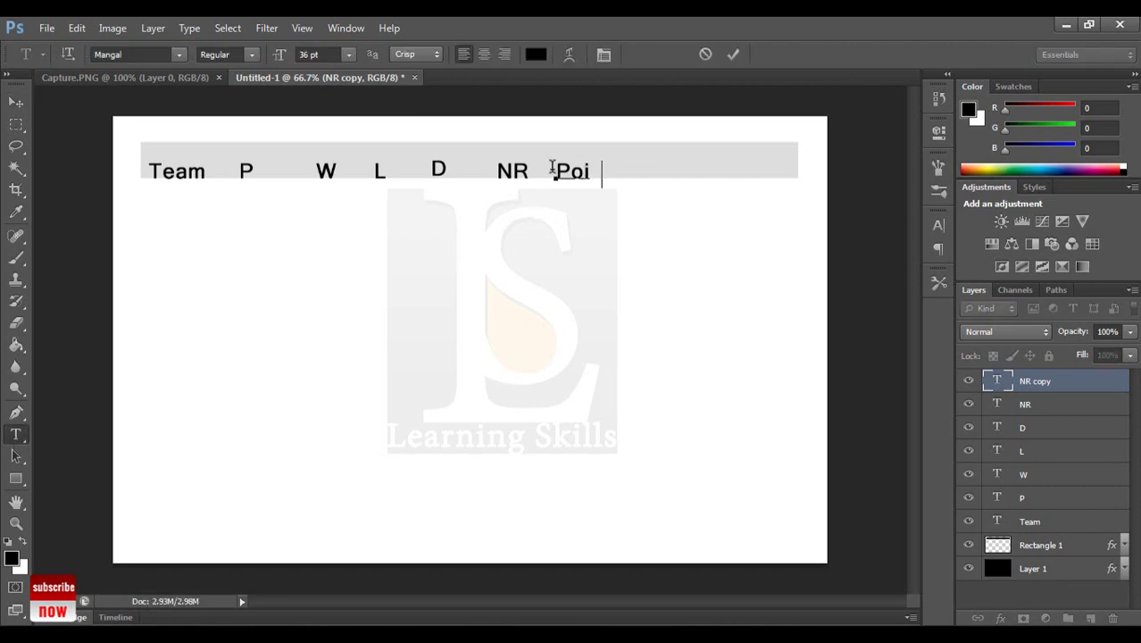
type("ta")
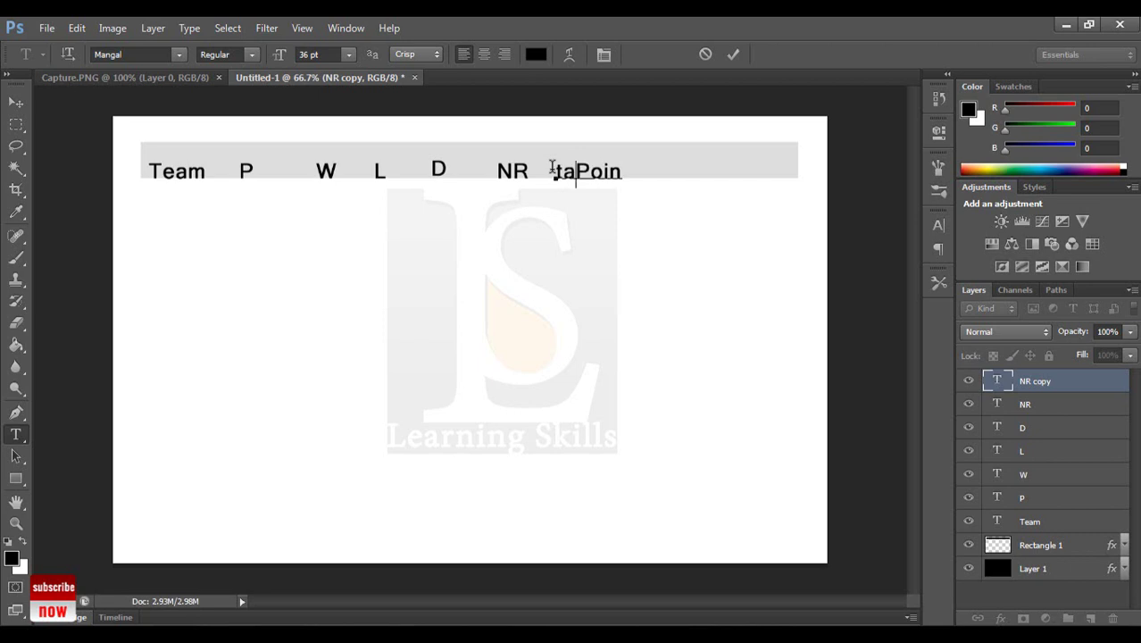
key("BackSpace")
key("BackSpace")
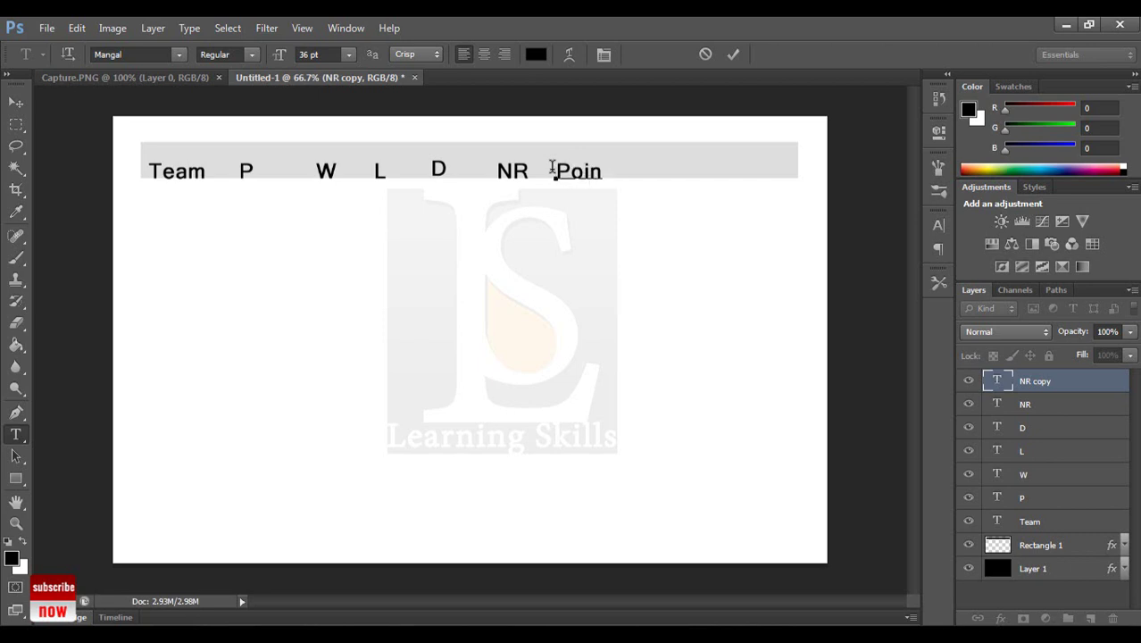
type("ts")
left_click(16, 101)
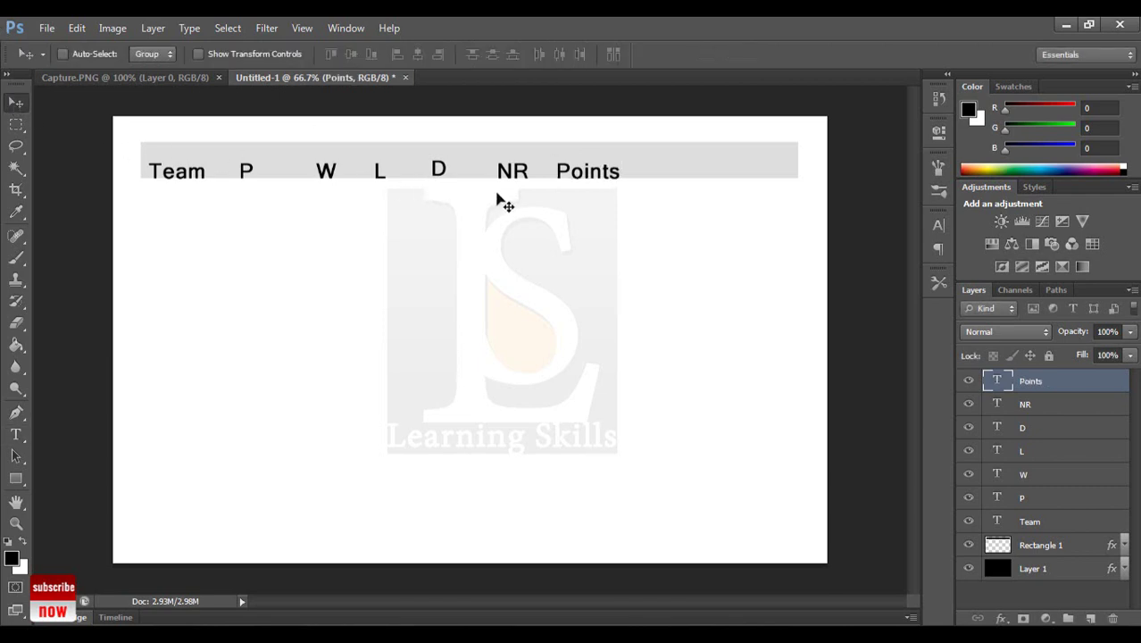
- Add a final heading copy at the right end reading NRR
left_click_drag(608, 184, 715, 188)
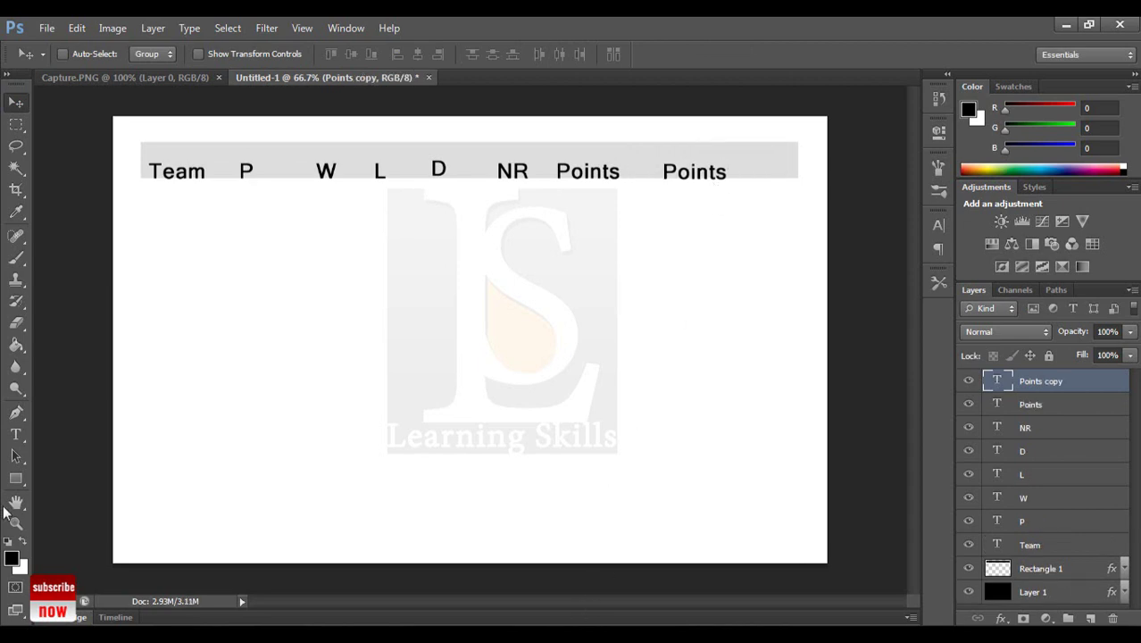
left_click(16, 435)
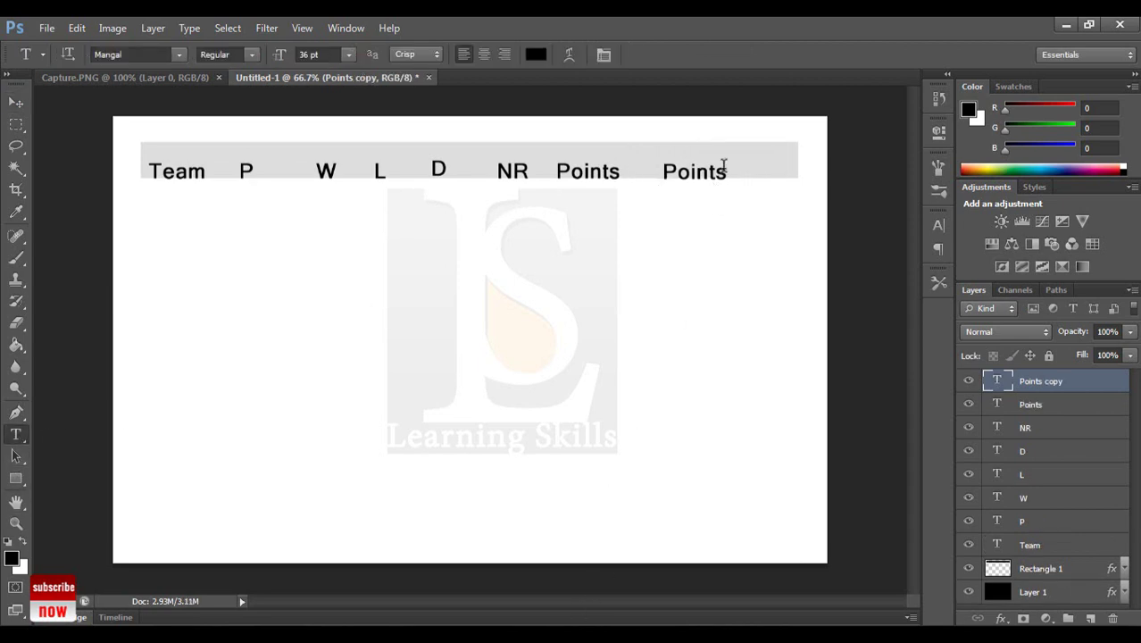
left_click_drag(723, 166, 659, 164)
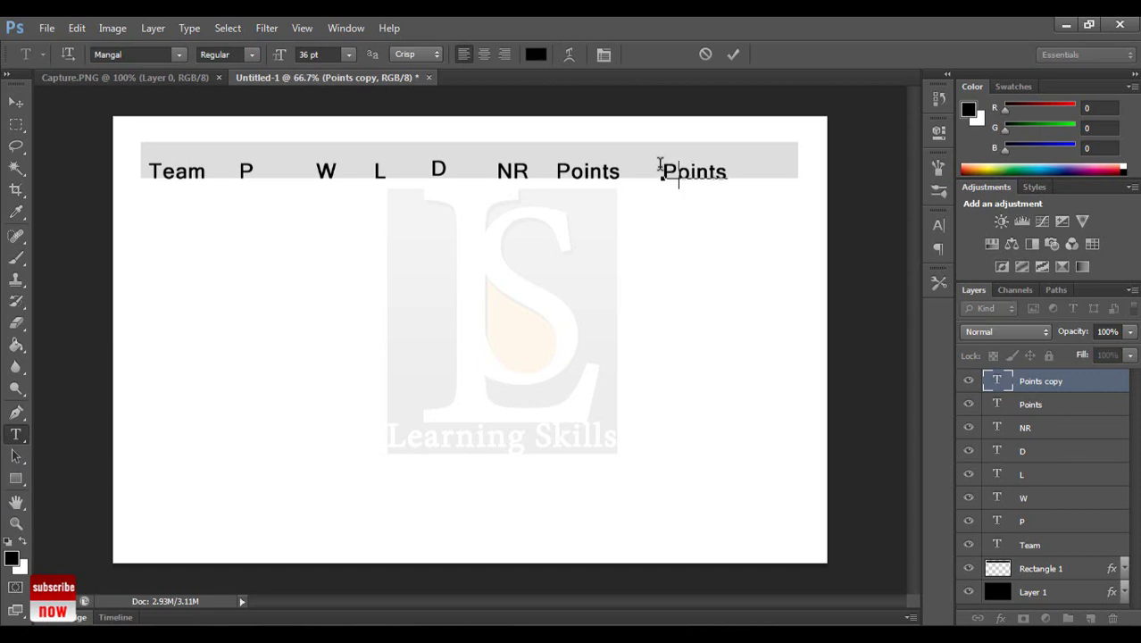
type("NRF")
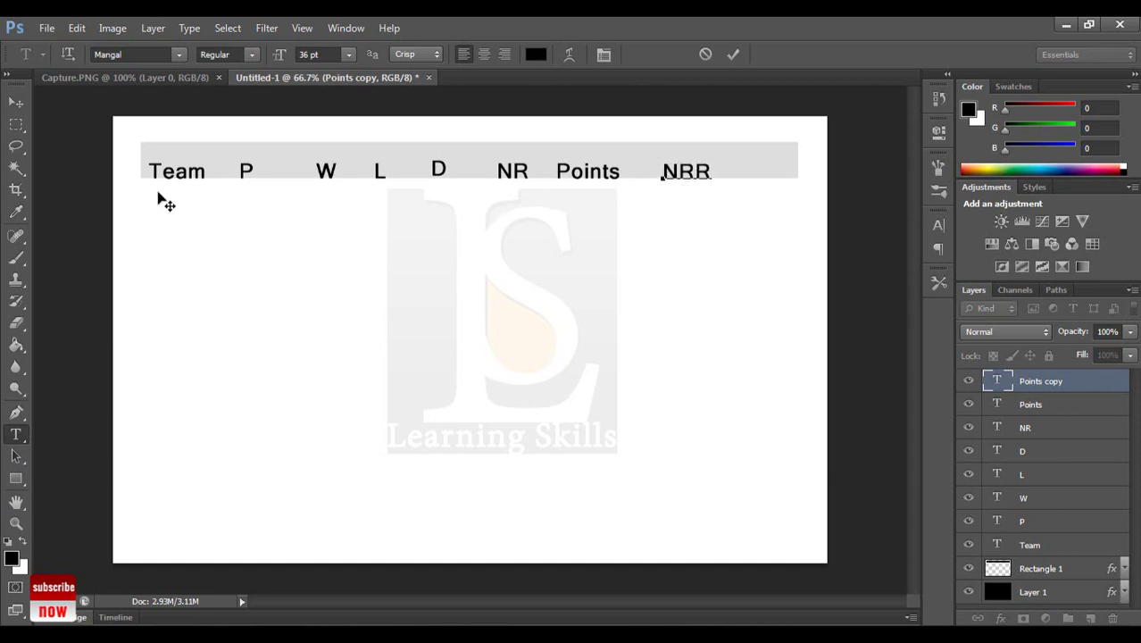
left_click(16, 101)
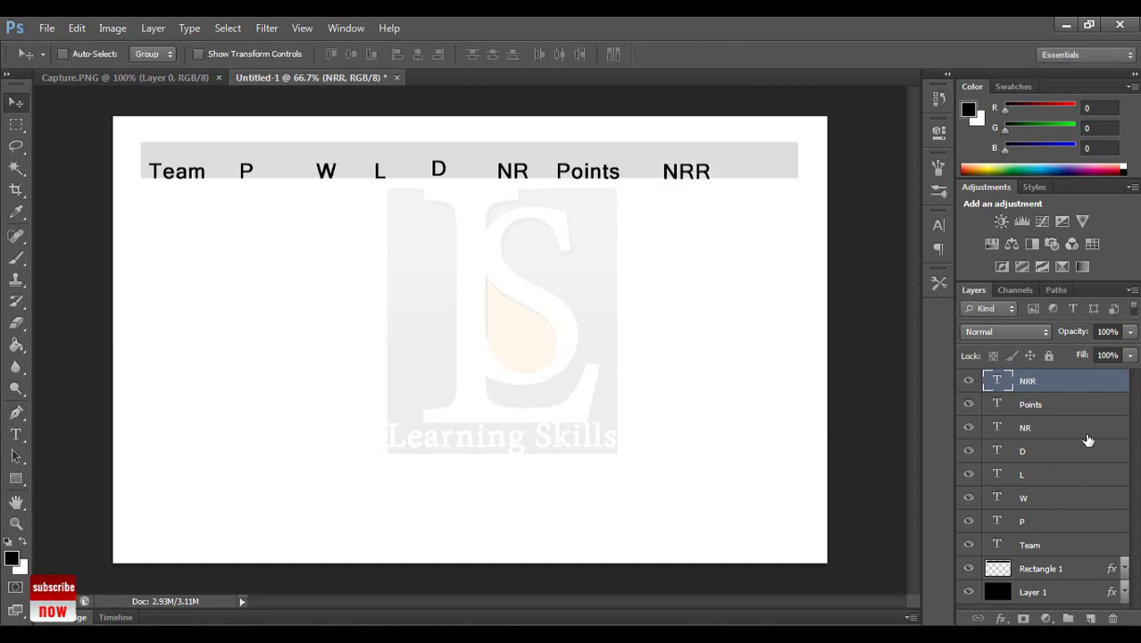
- Align the P-to-NRR headings on vertical centres, distribute them evenly, and shift them right
left_click(1050, 529, "shift")
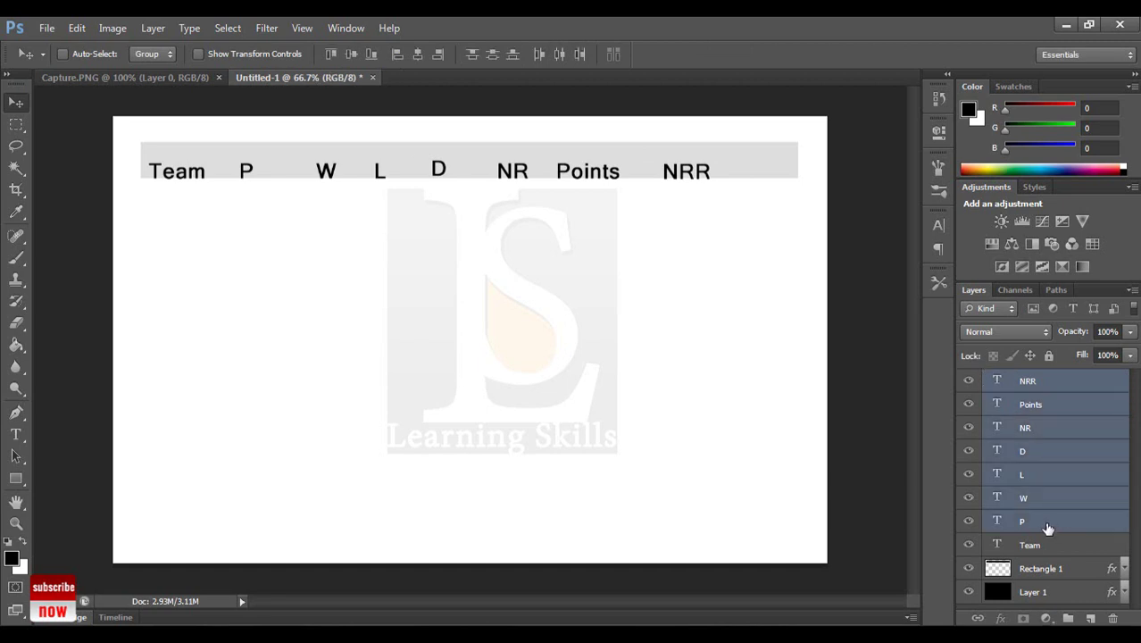
left_click(349, 55)
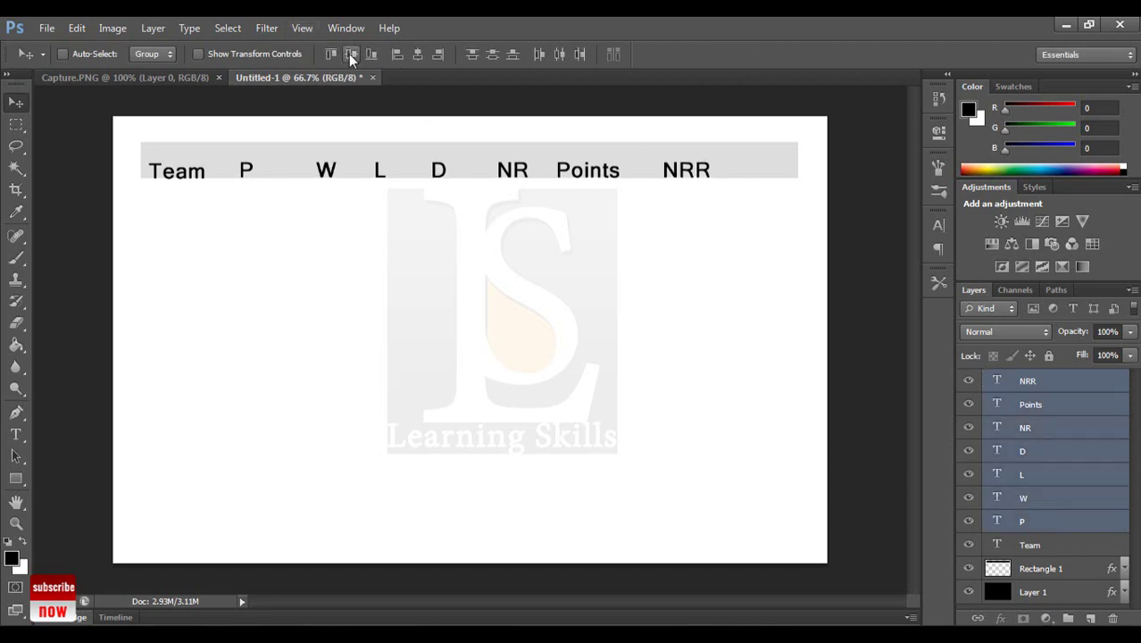
left_click(559, 54)
left_click_drag(534, 172, 615, 173)
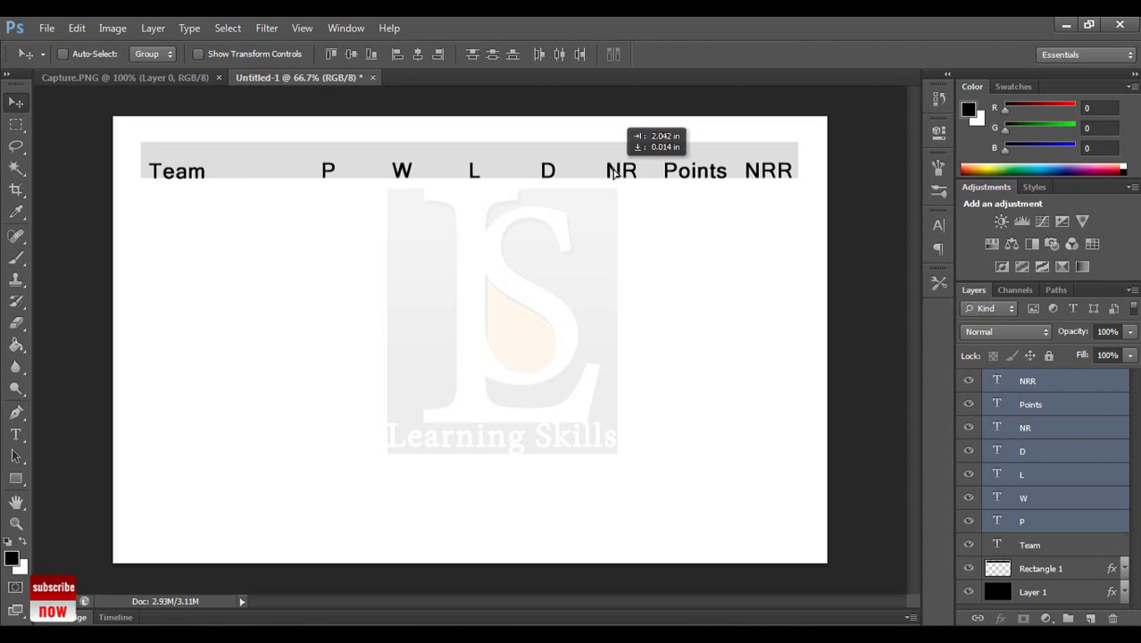
left_click(1075, 547)
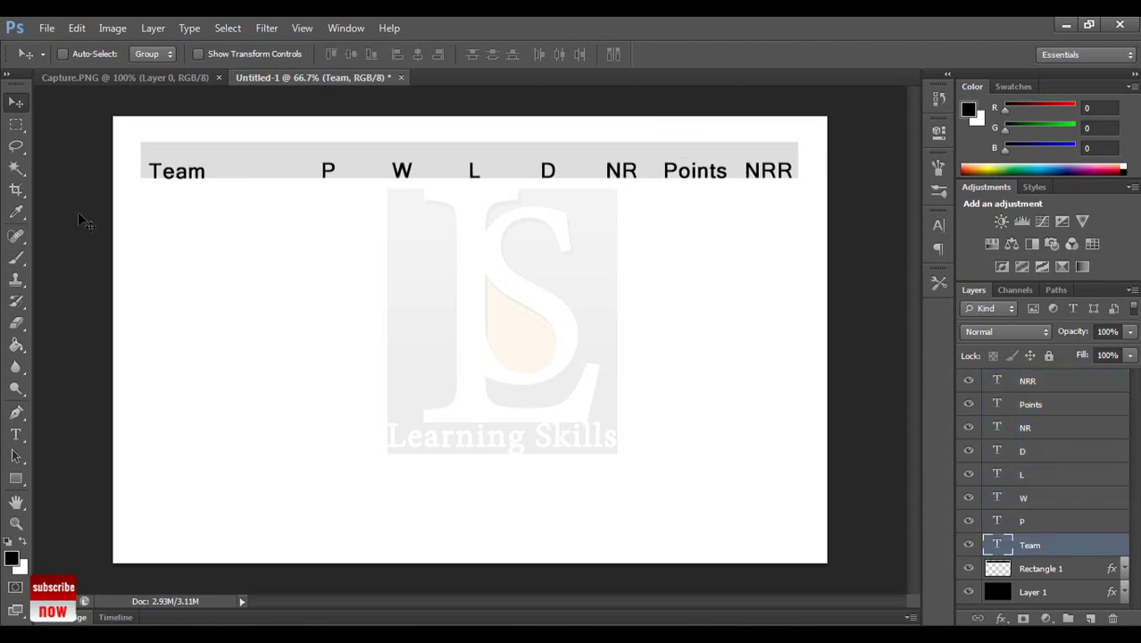
key("Up")
- Group the grey bar and all heading layers into a group named 'heading'
left_click(1067, 570)
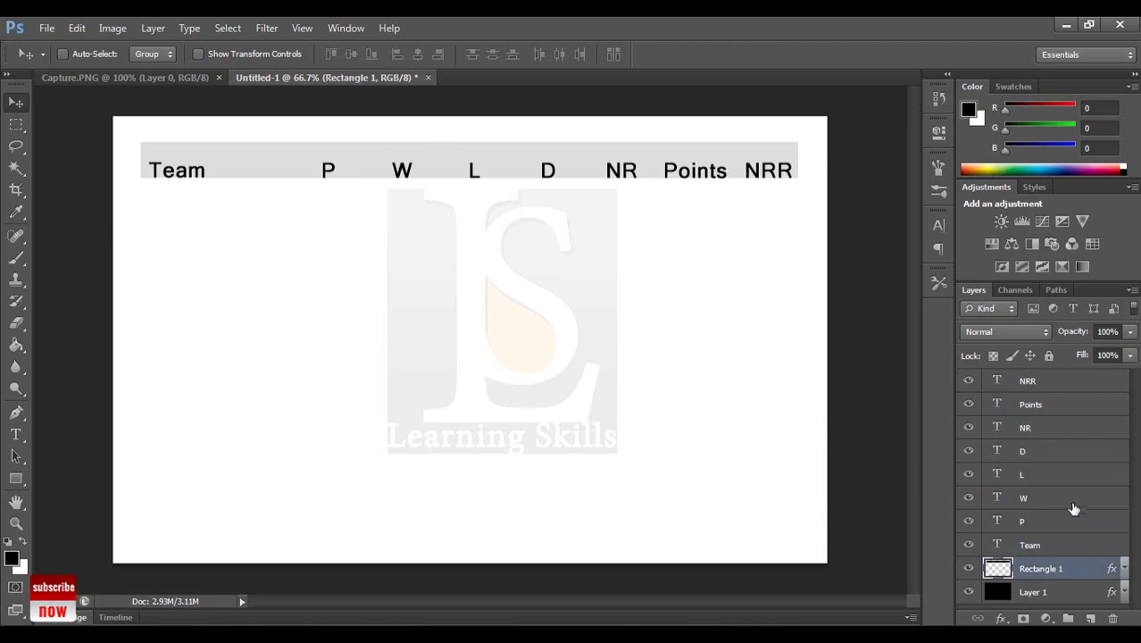
left_click(1056, 380, "shift")
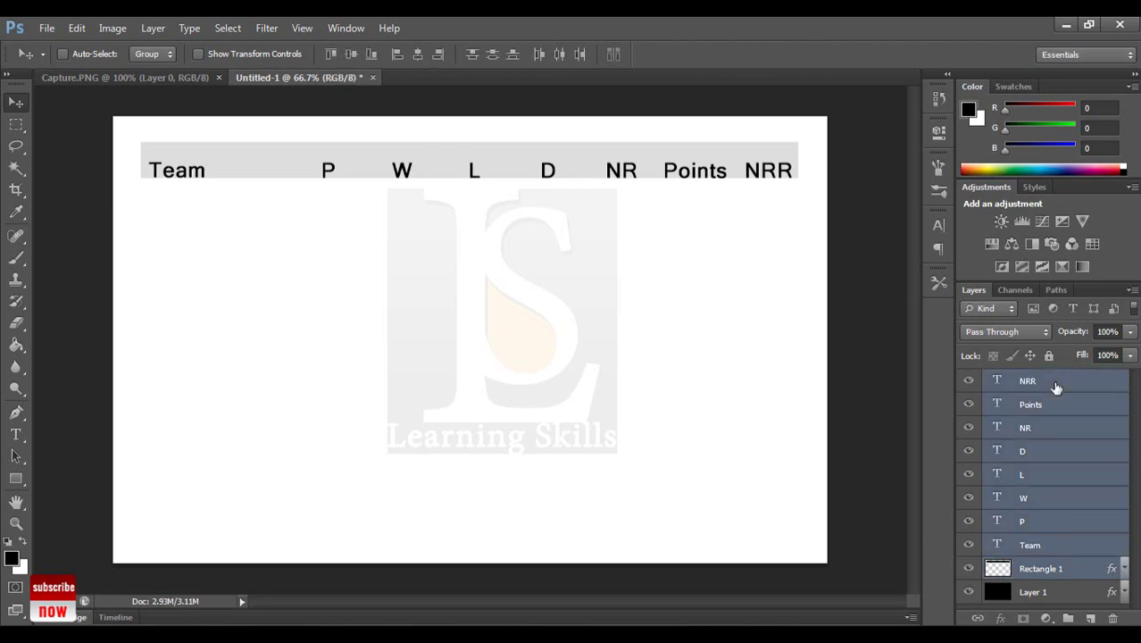
key("ctrl+g")
double_click(1039, 378)
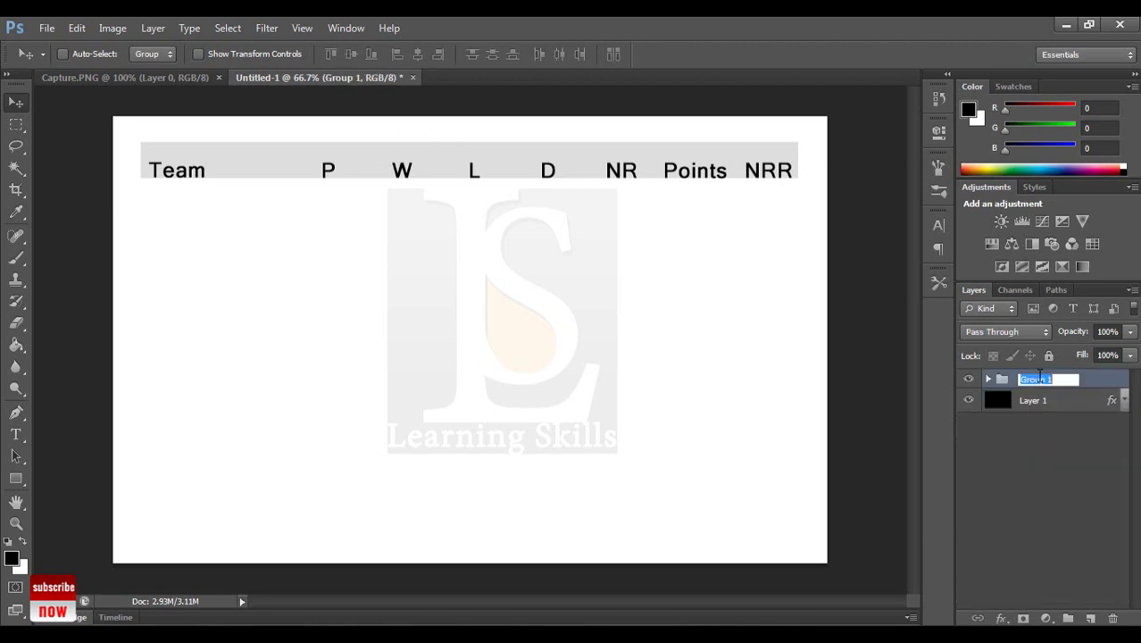
type("headin")
type("g")
key("Return")
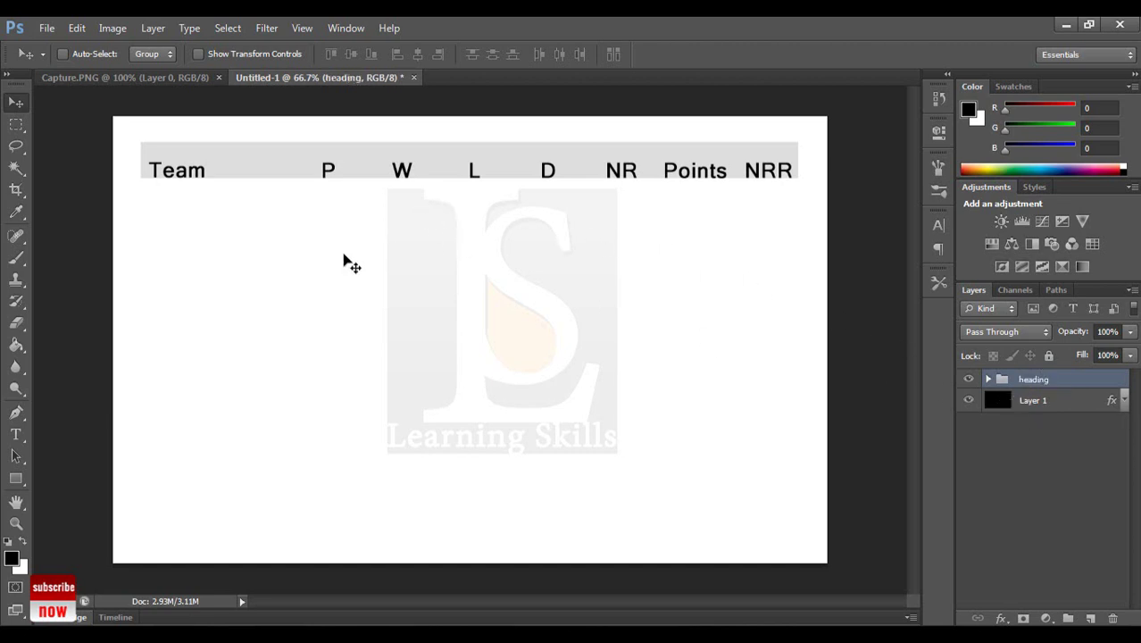
- Duplicate the heading group as 'heading copy' and move it down below the original
right_click(1051, 382)
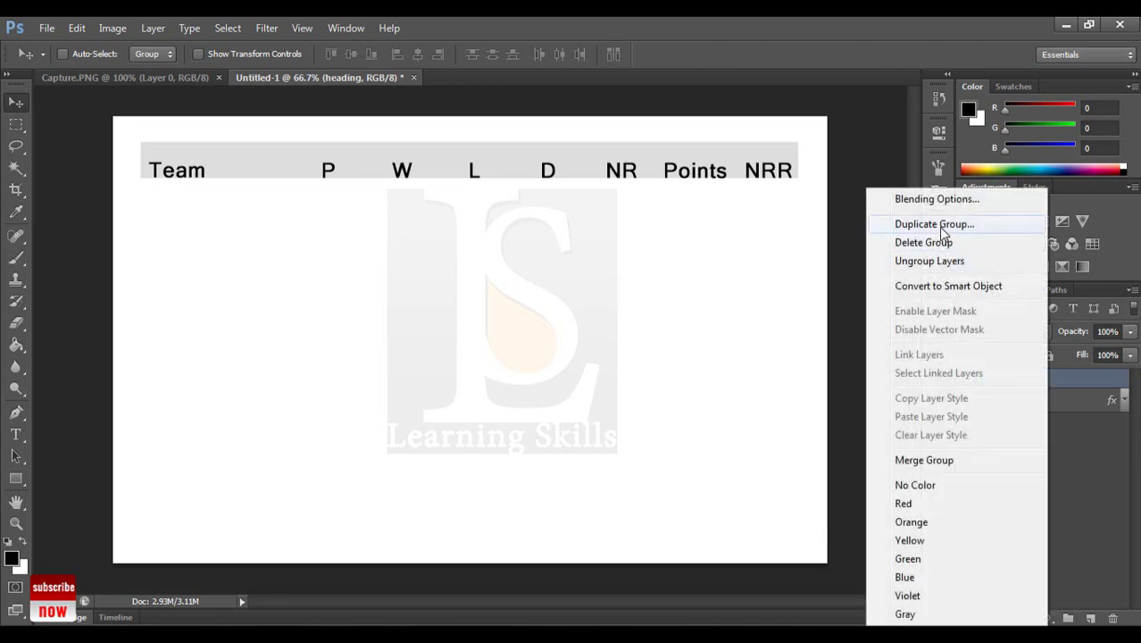
left_click(935, 225)
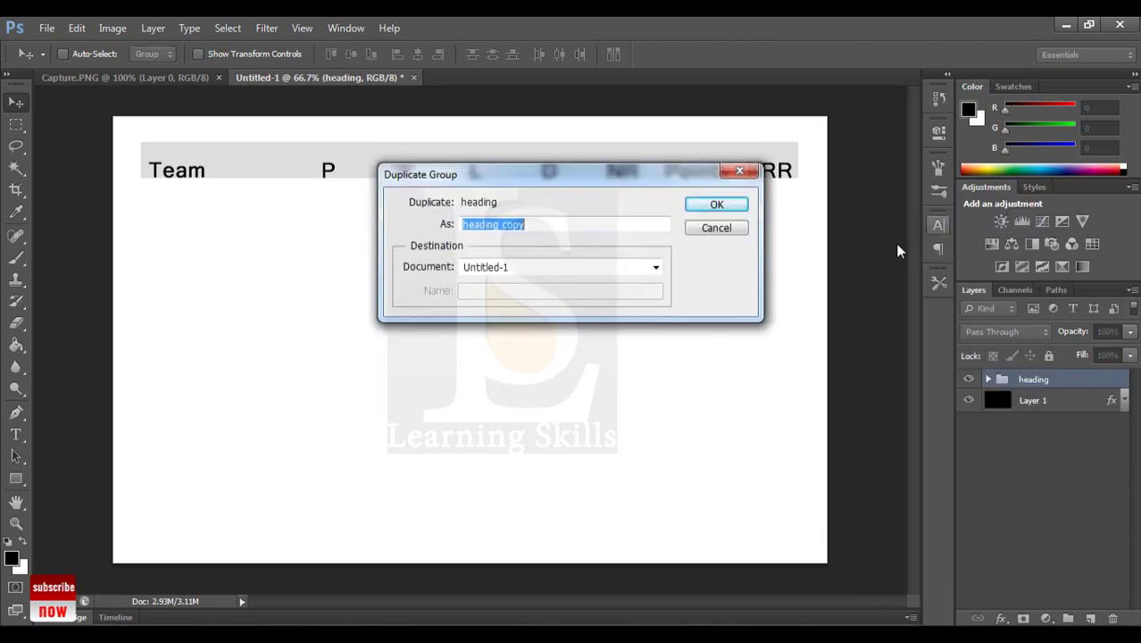
left_click(706, 207)
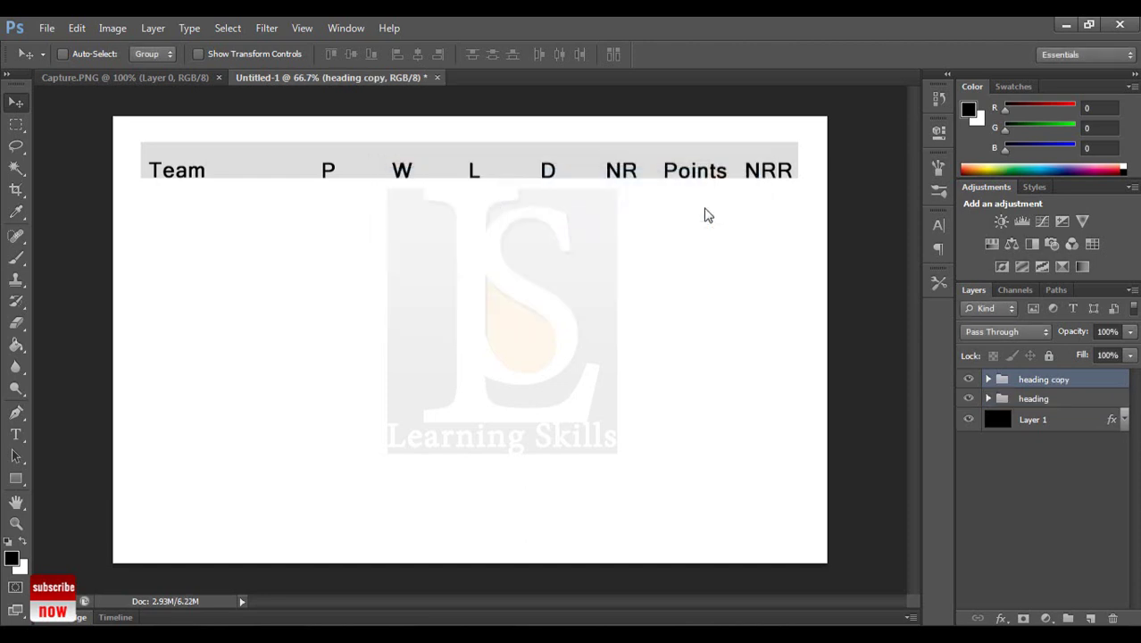
key("shift+Down")
key("shift+Down")
key("shift+Down")
key("shift+Down")
key("shift+Down")
key("shift+Down")
key("shift+Down")
key("shift+Down")
key("shift+Down")
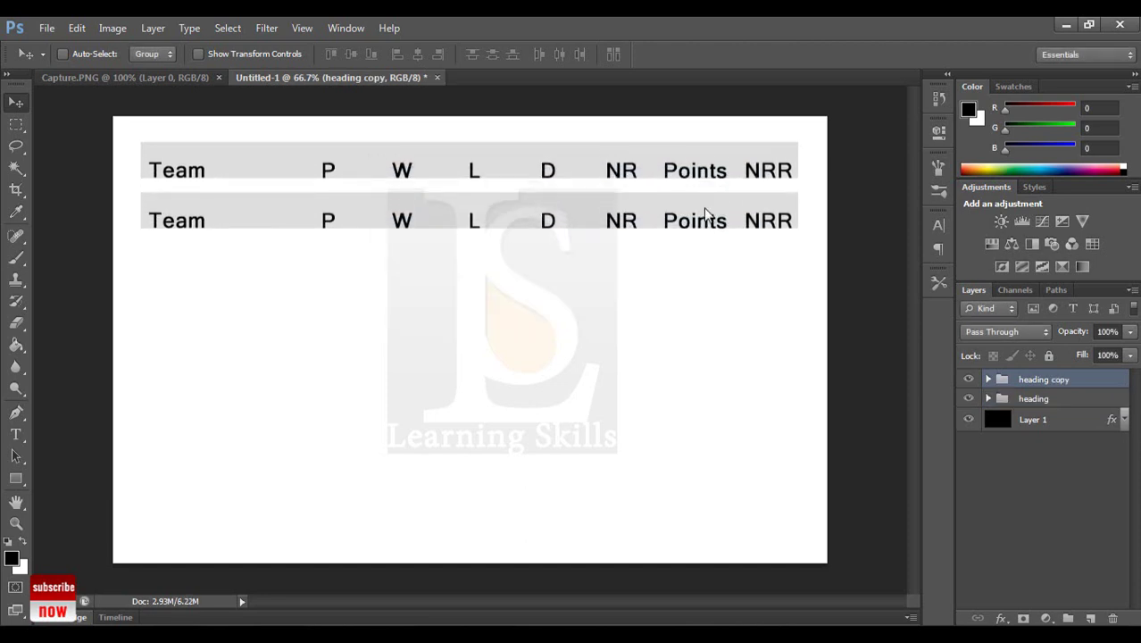
key("shift+Down")
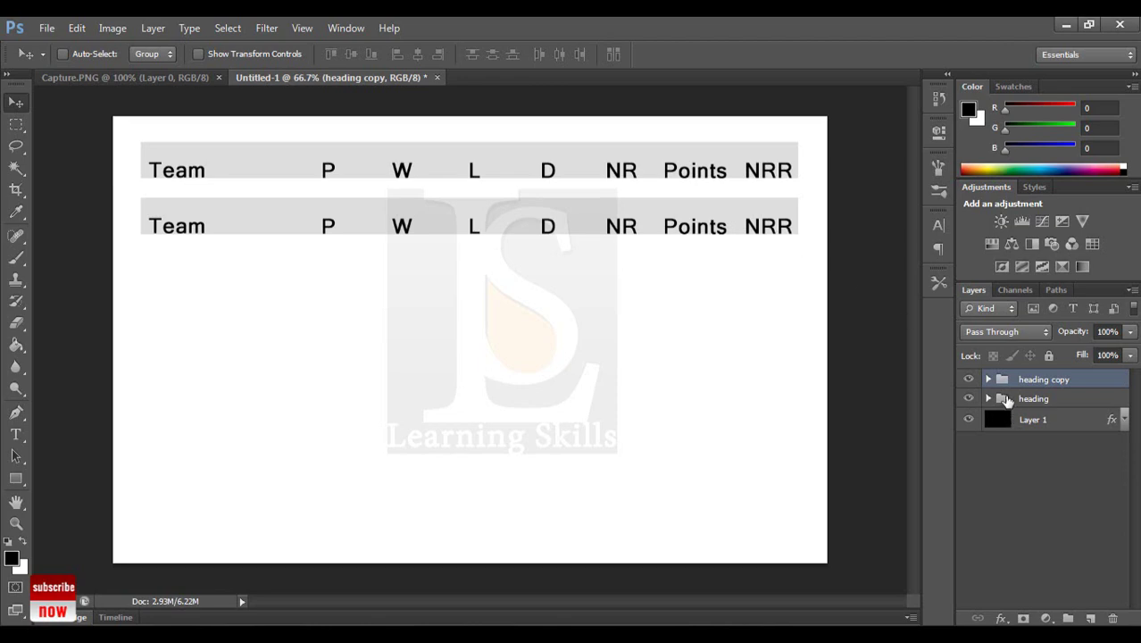
- Give the copied row's Rectangle 1 a green #23a449 Color Overlay
left_click(989, 381)
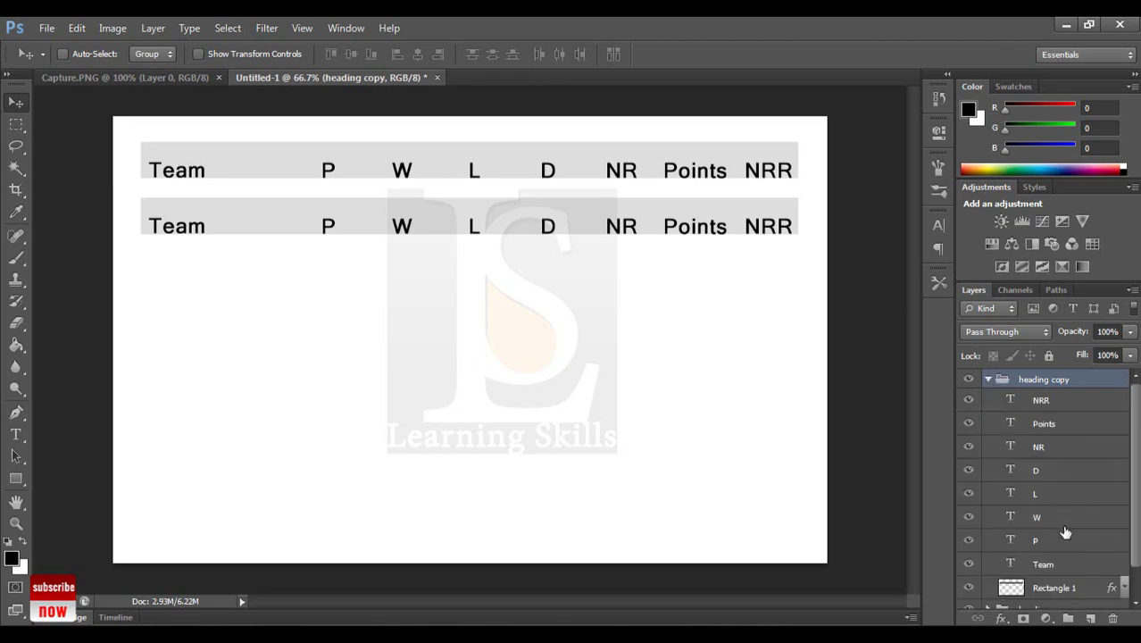
left_click(1094, 591)
key("h")
double_click(1099, 591)
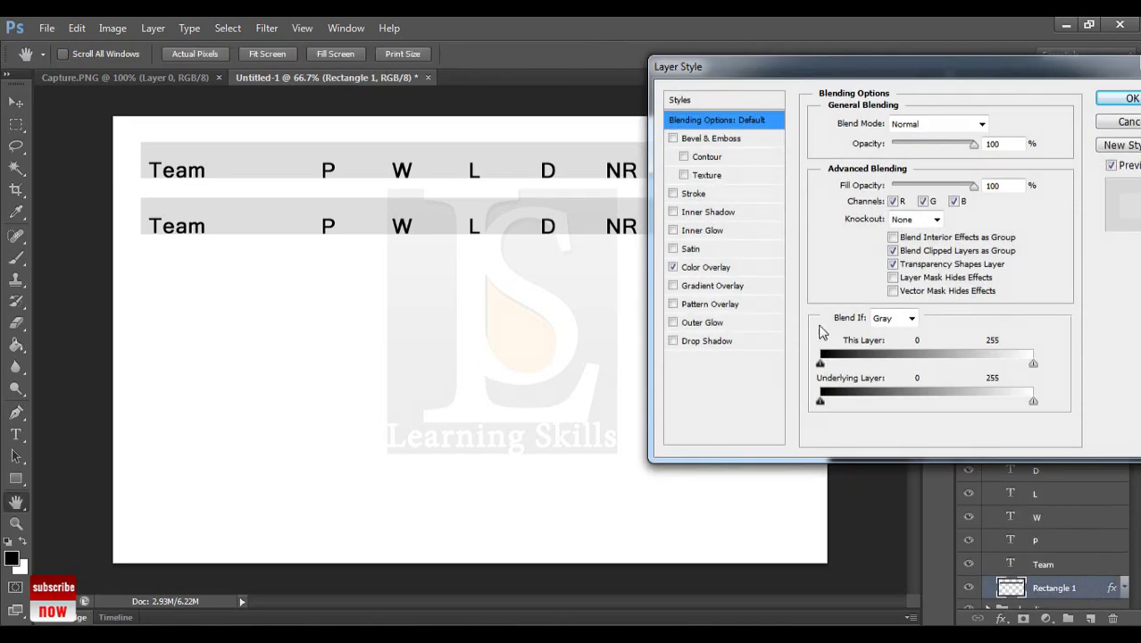
left_click(719, 269)
left_click(983, 126)
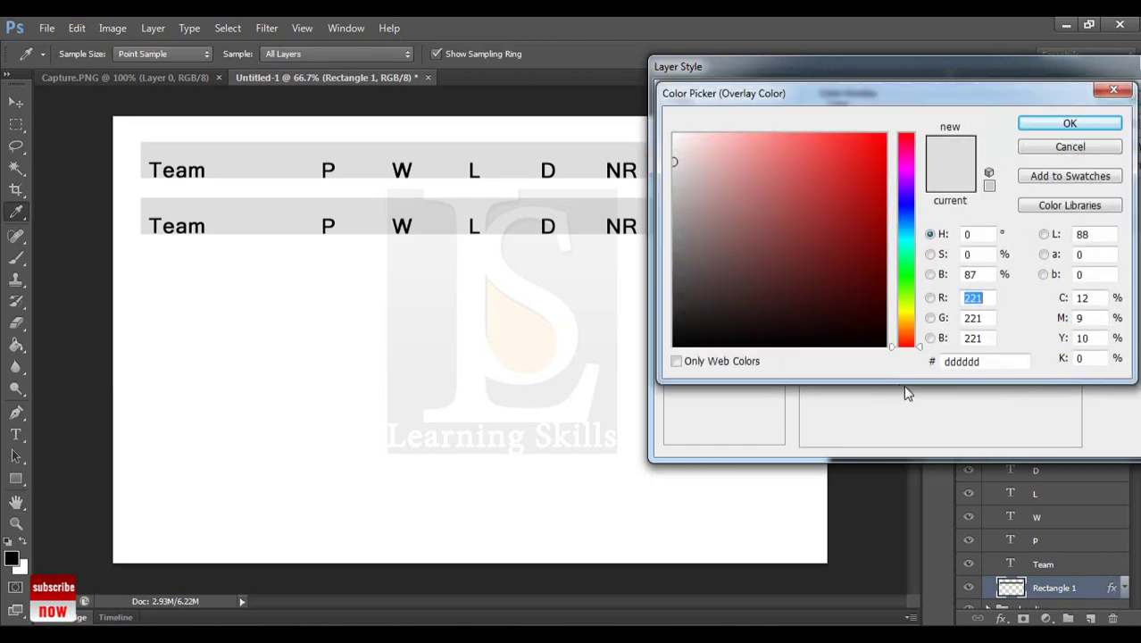
left_click(988, 361)
type("23")
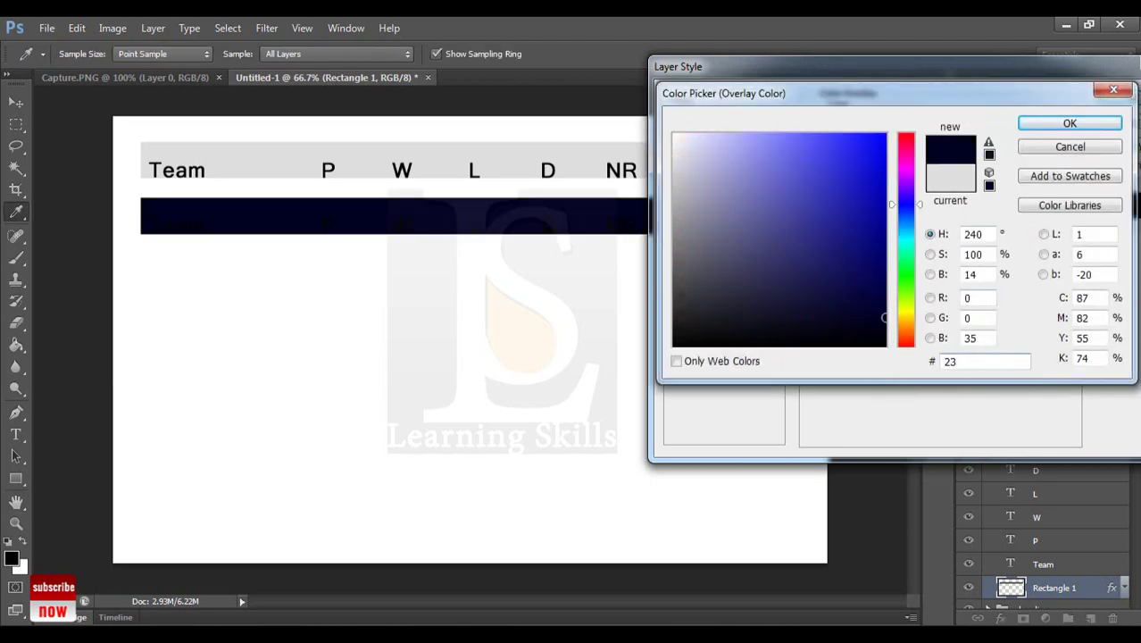
type("a449")
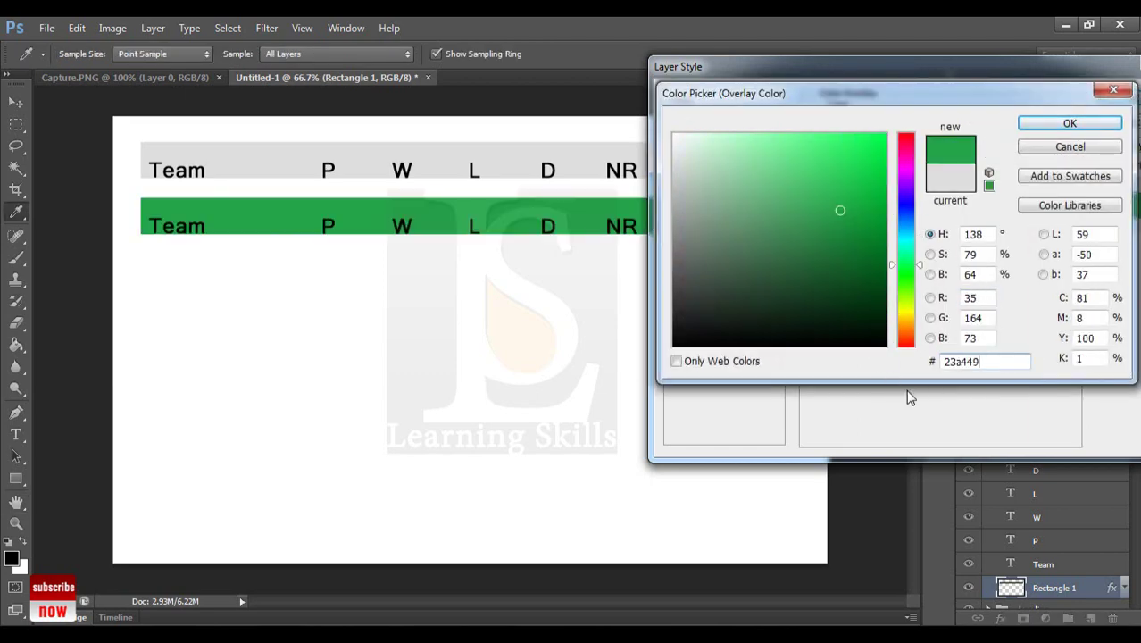
left_click(1071, 123)
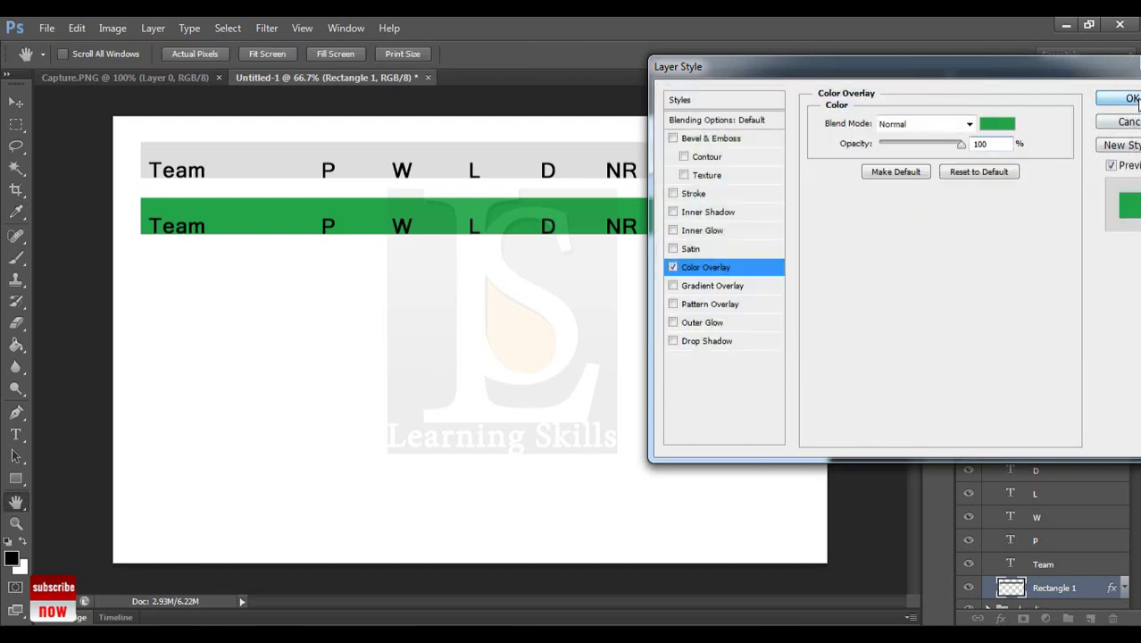
left_click(1132, 100)
left_click(16, 435)
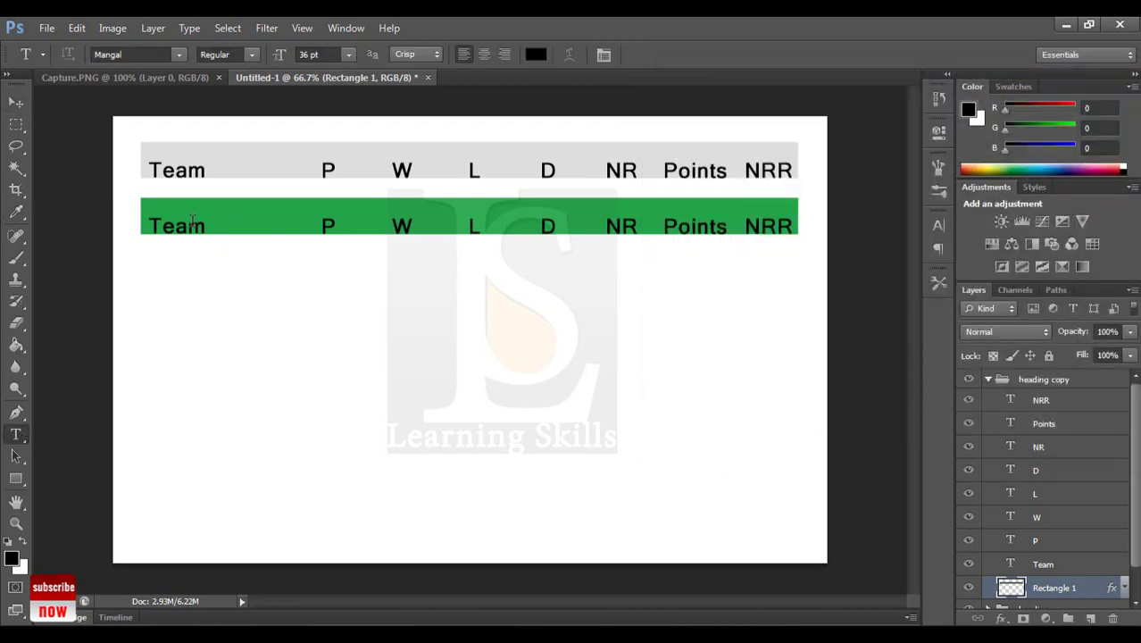
- Replace the green row's 'Team' label with 'Multan Sultan' and nudge it slightly left
left_click_drag(201, 228, 142, 222)
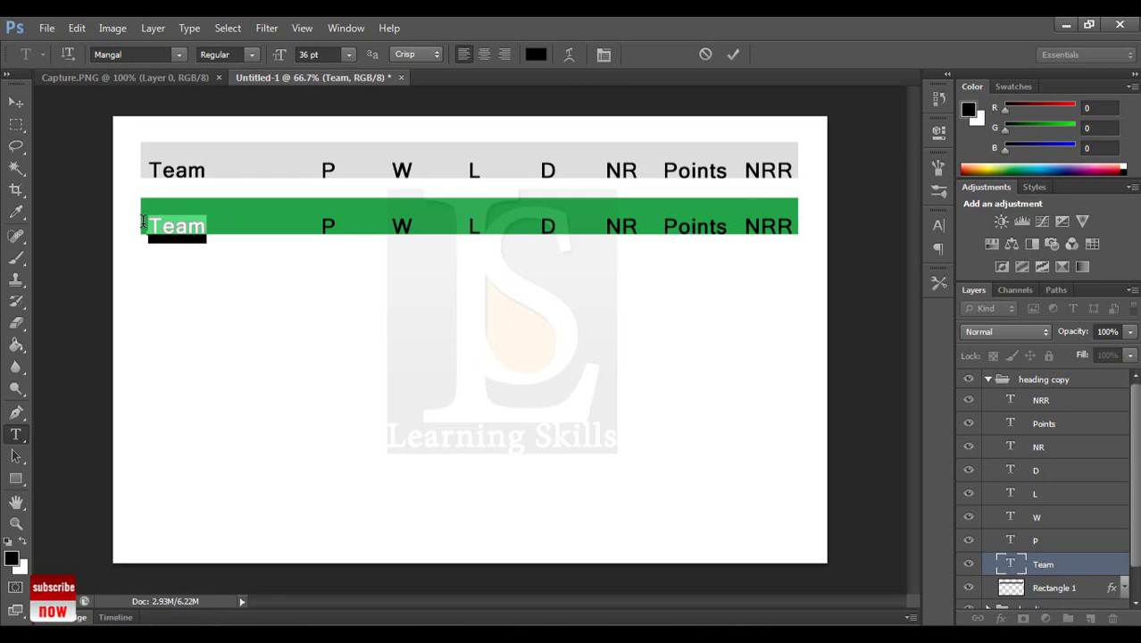
type("Multan")
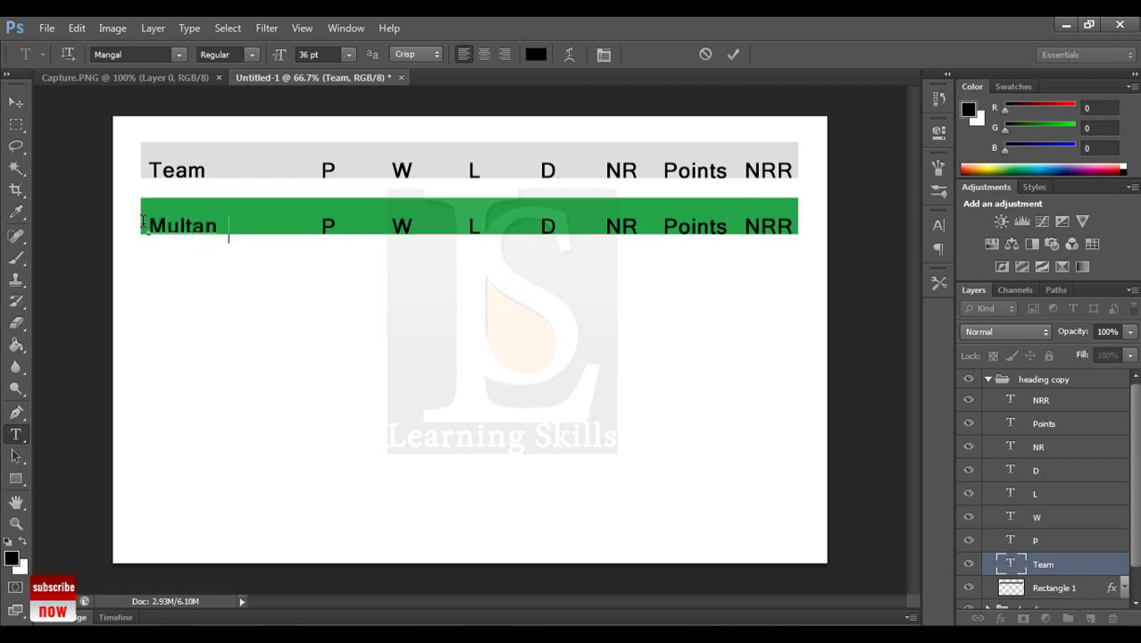
type("Sultan")
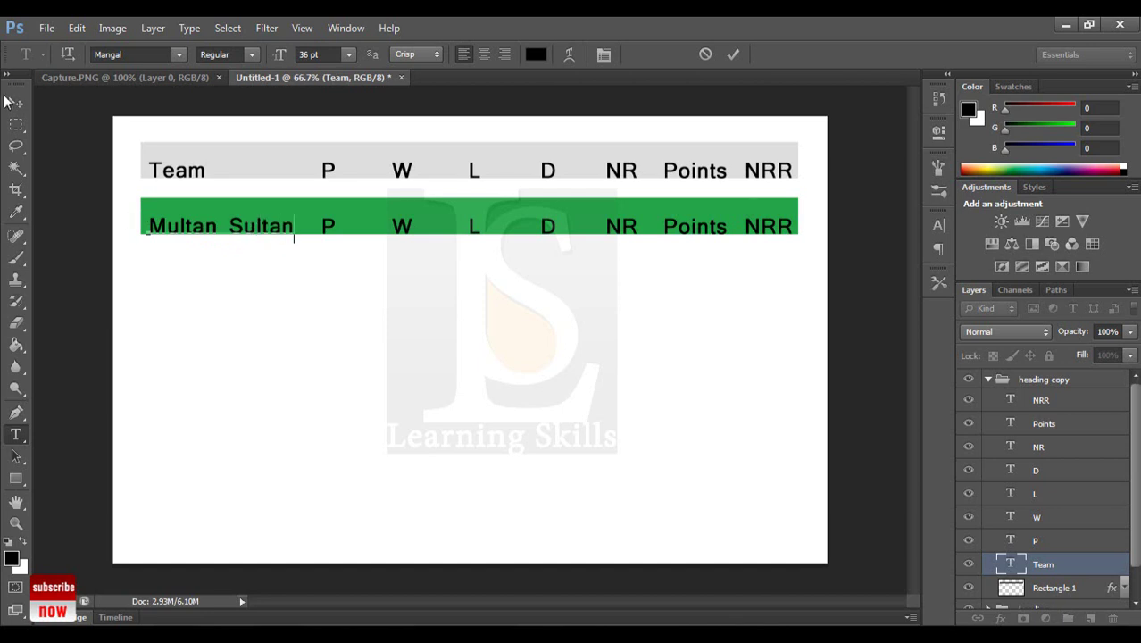
left_click(15, 104)
key("Left")
key("Left")
key("Left")
key("Left")
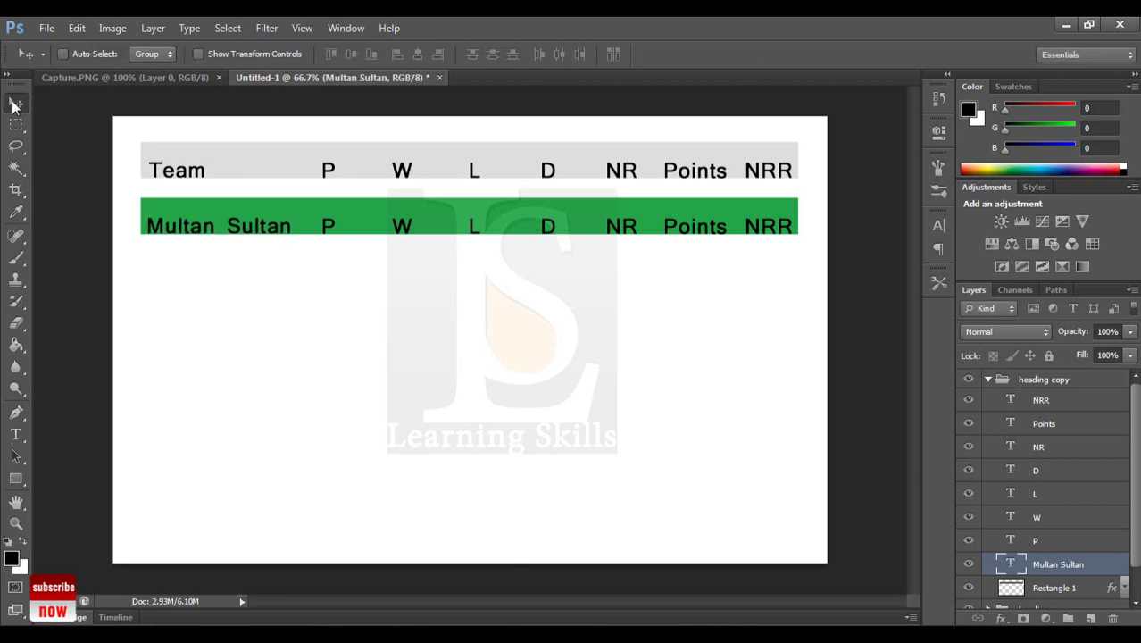
key("Left")
key("Left")
key("Left")
key("Left")
key("Left")
key("Left")
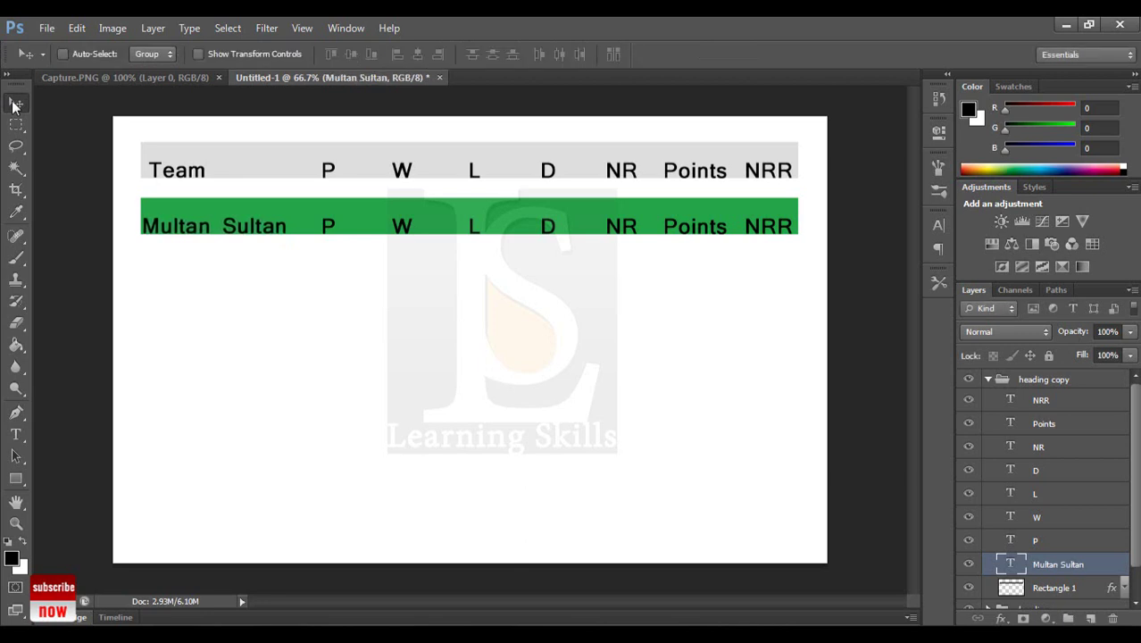
- Add a white (ffffff) Color Overlay to the Multan Sultan text layer
double_click(1114, 570)
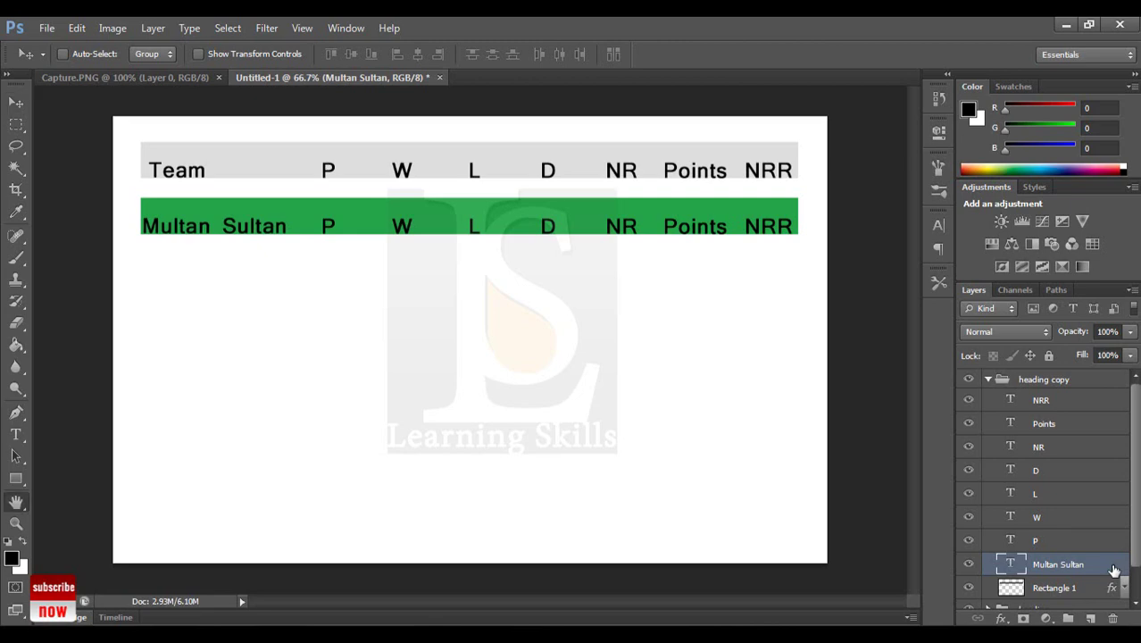
left_click(726, 268)
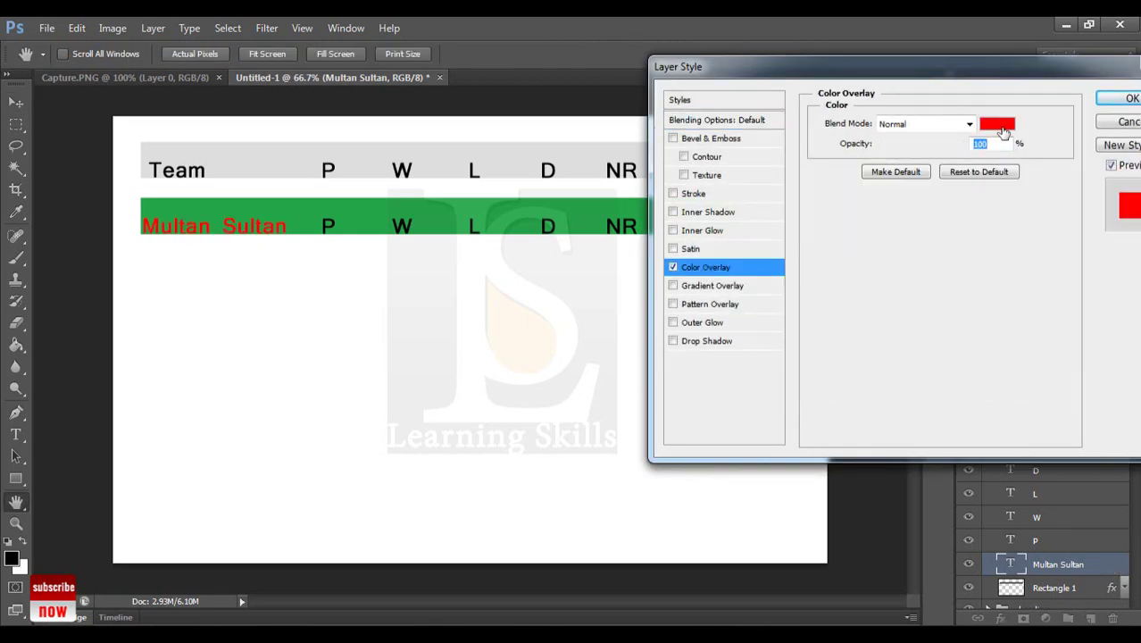
left_click(996, 122)
left_click_drag(762, 214, 675, 135)
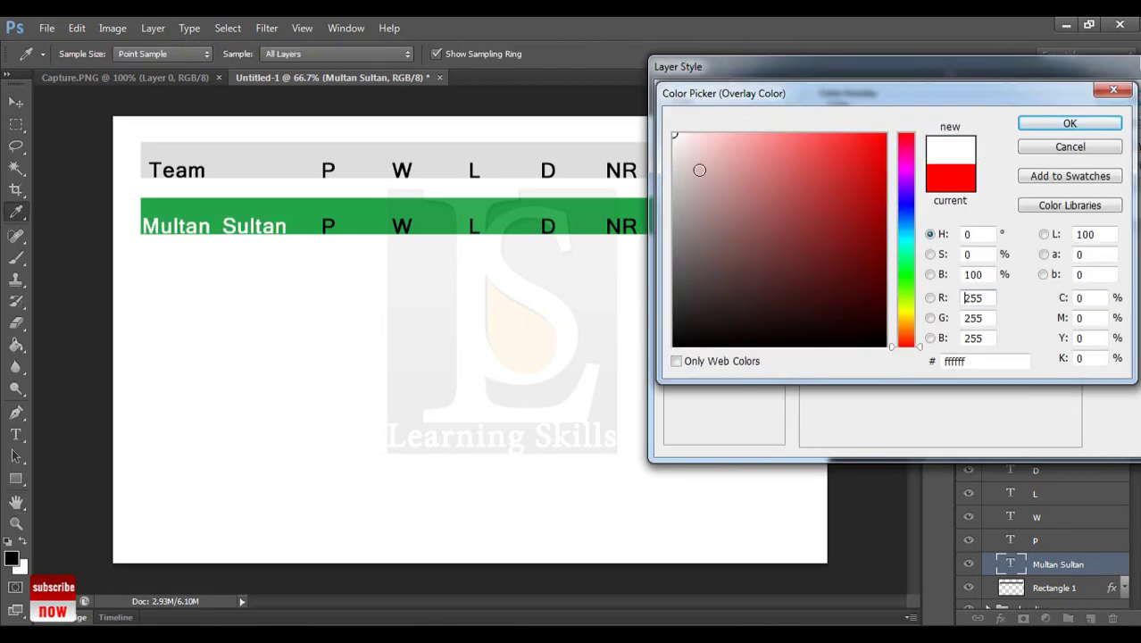
left_click(1088, 125)
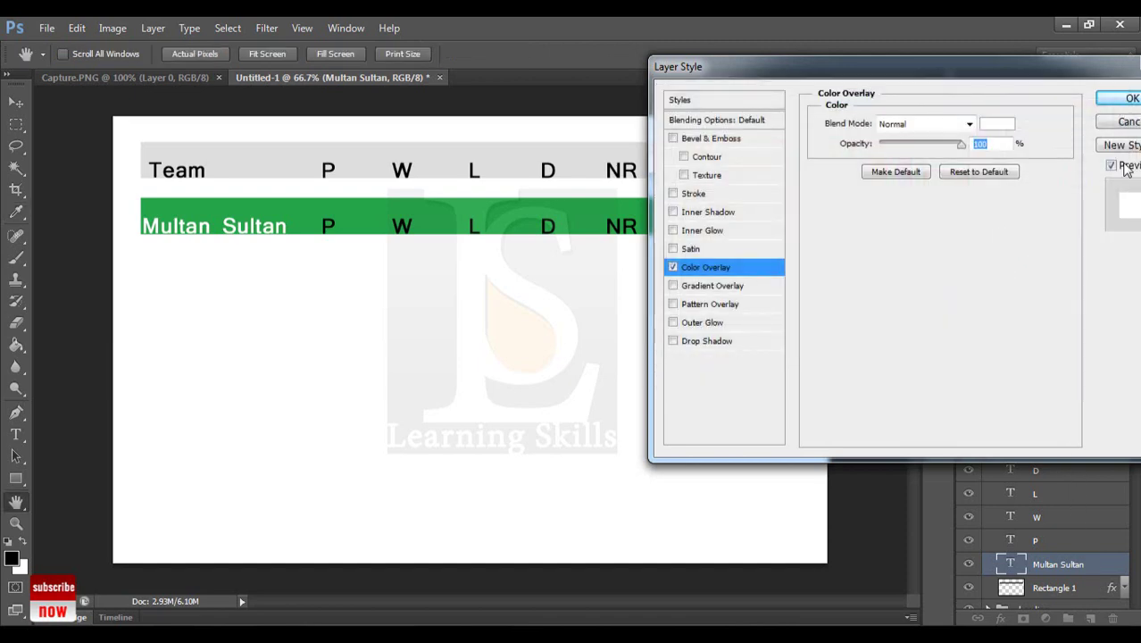
key("Return")
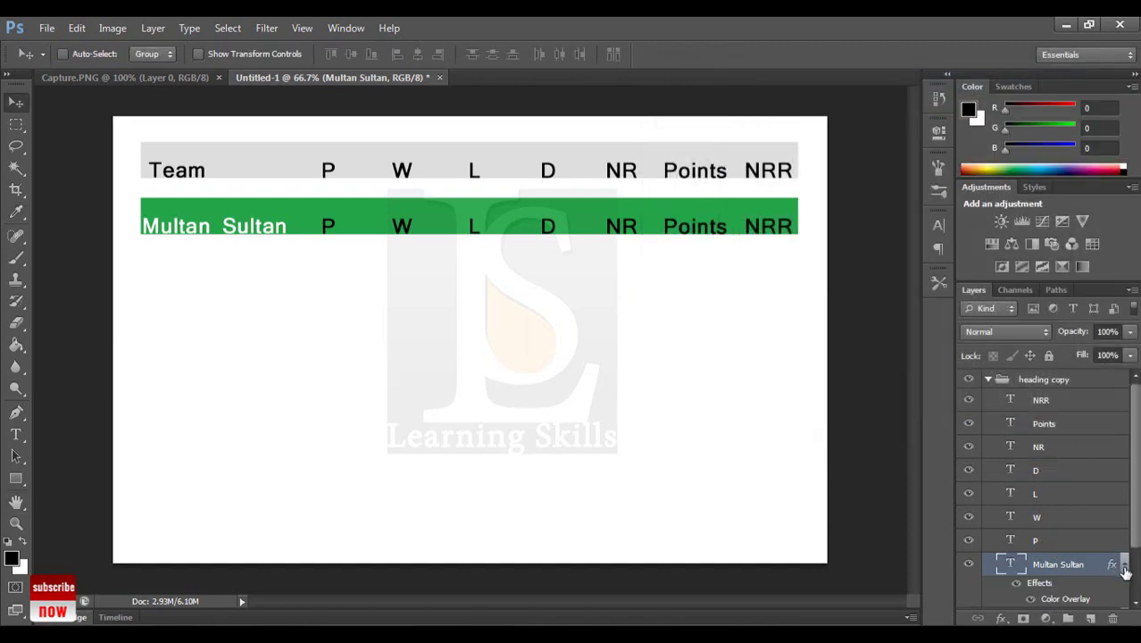
- Check the reference standings image in Windows Photo Viewer, then nudge Multan Sultan up two steps
key("alt+Tab")
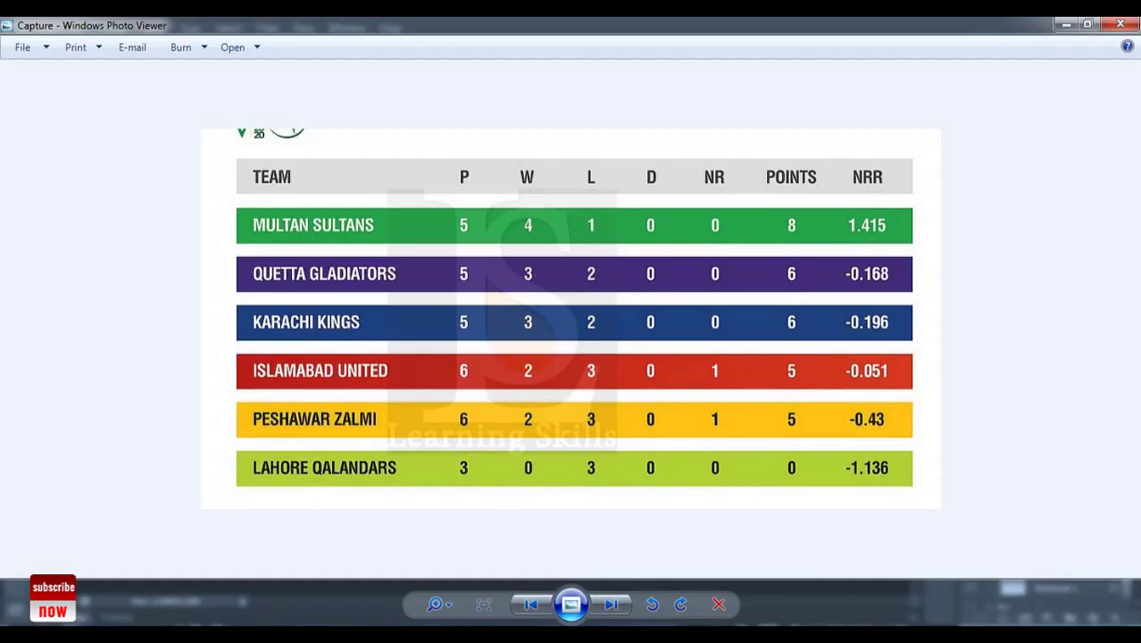
key("alt+Tab")
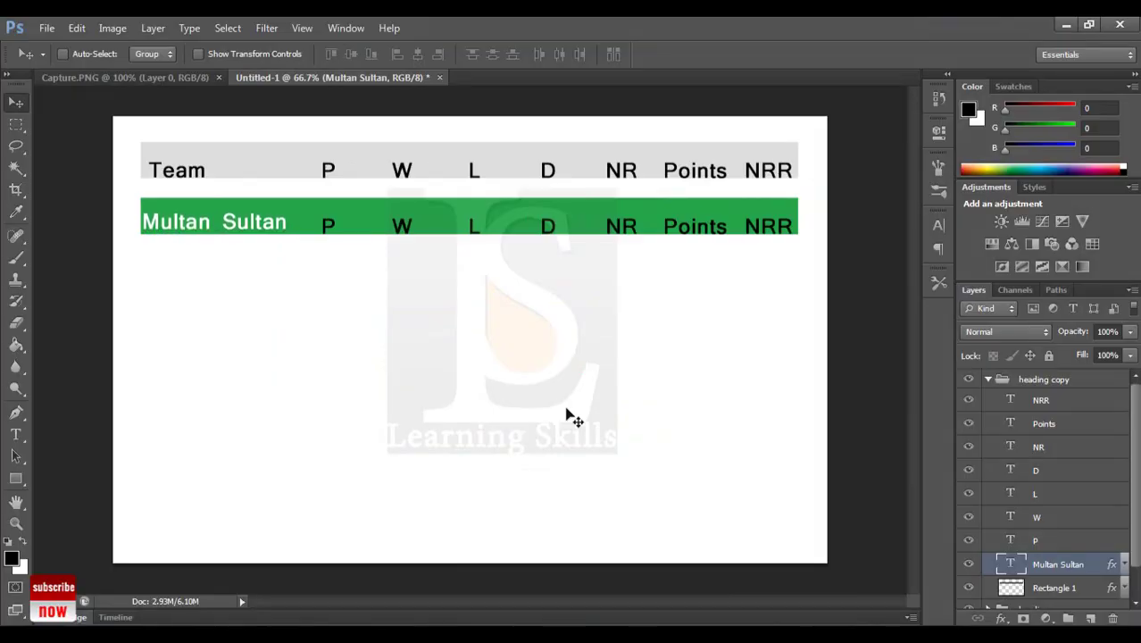
key("Up")
key("Up")
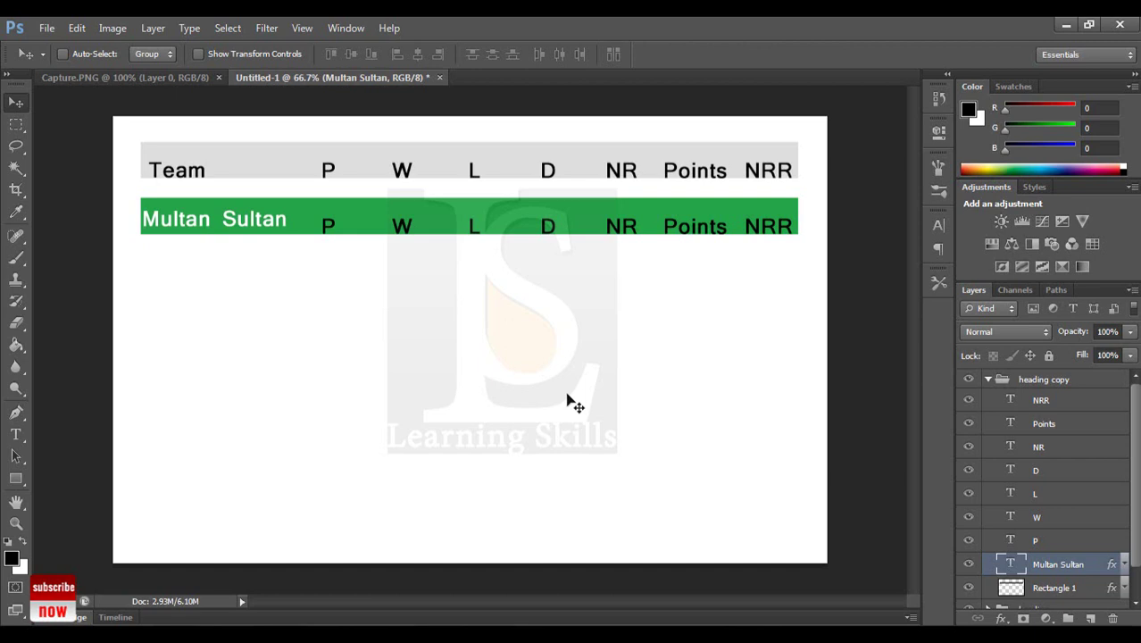
key("Up")
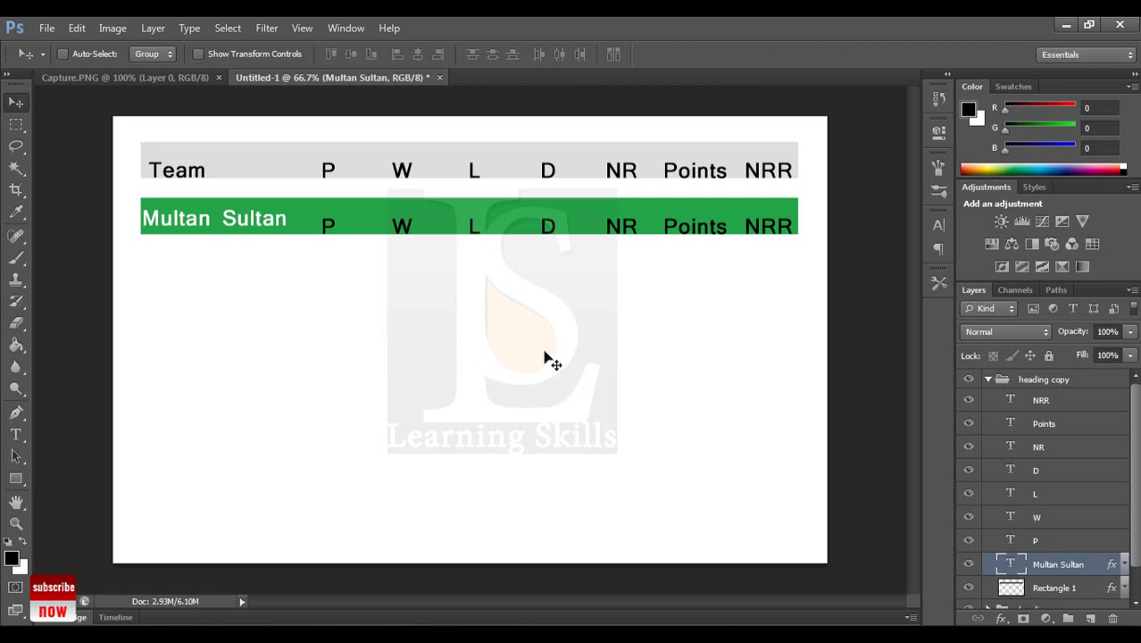
- Enter 5, 4, 1 and 0 under P, W, L and D in the green row
double_click(1011, 540)
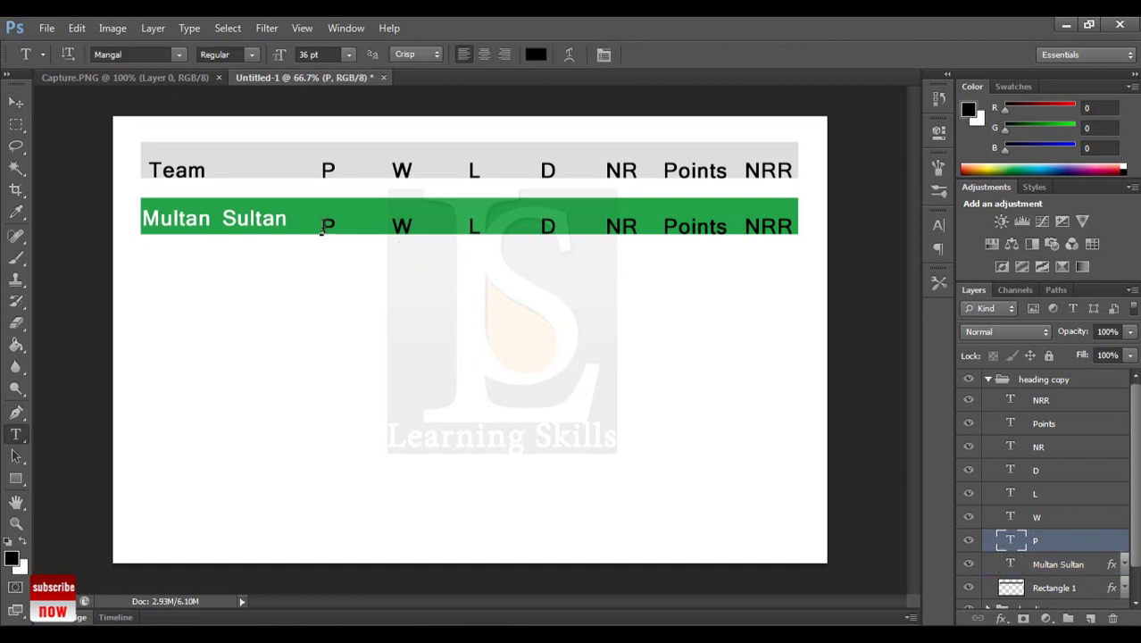
type("5")
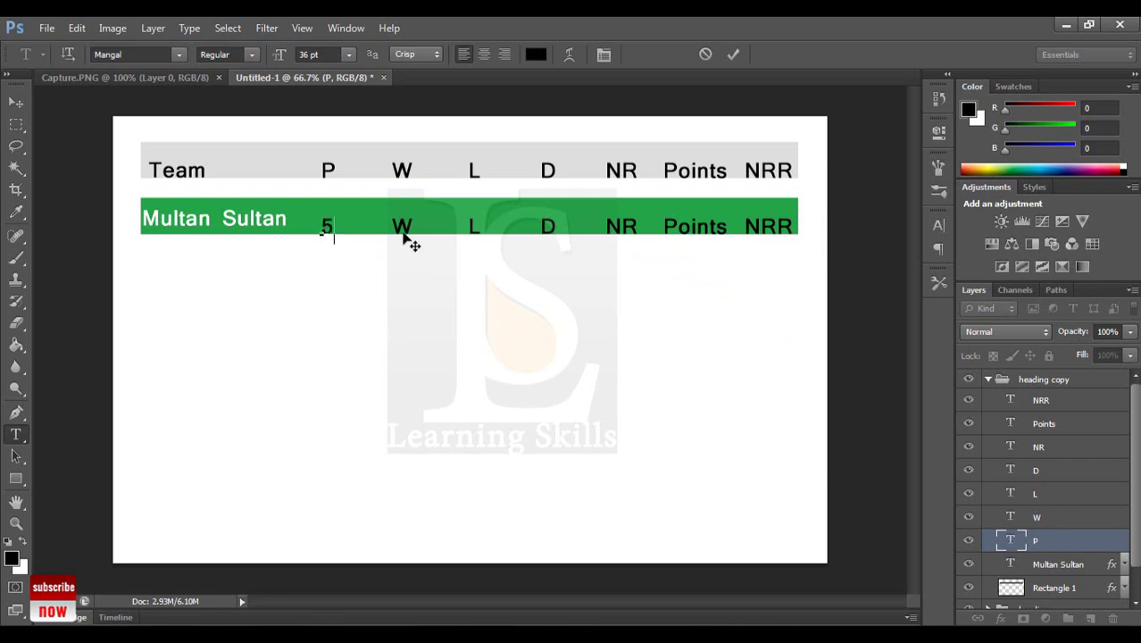
left_click(1036, 518)
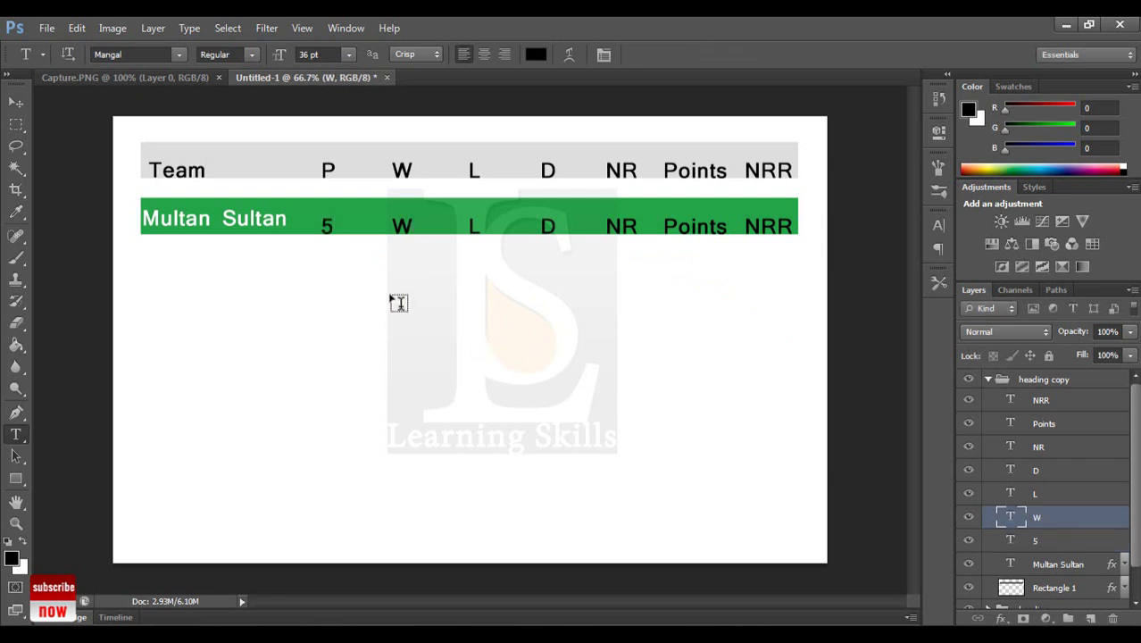
double_click(410, 223)
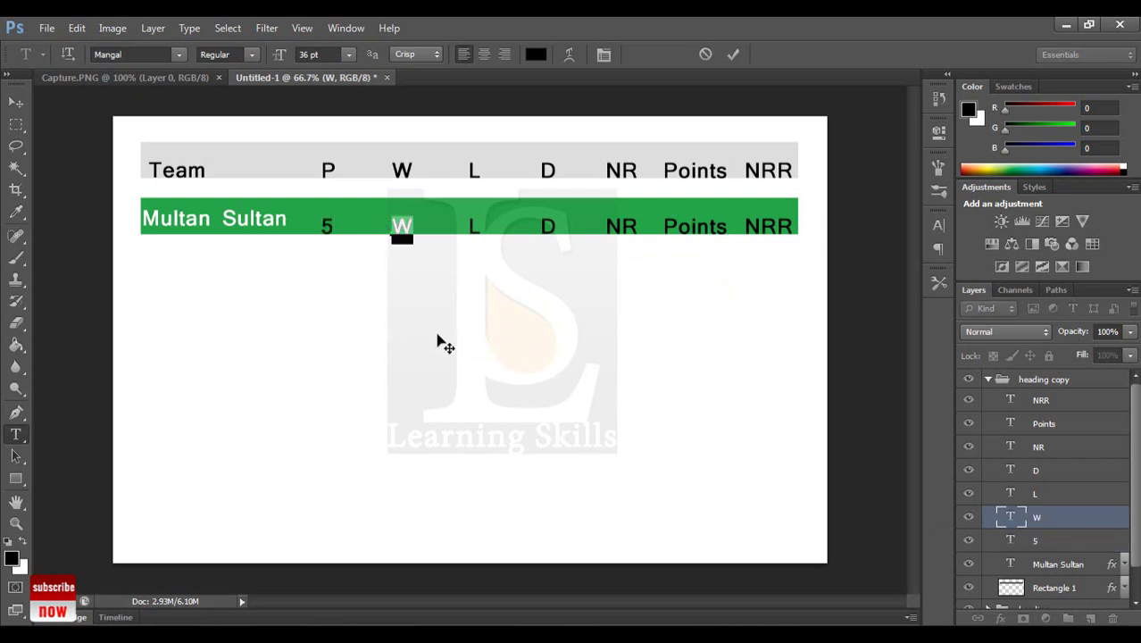
type("4")
left_click(1065, 497)
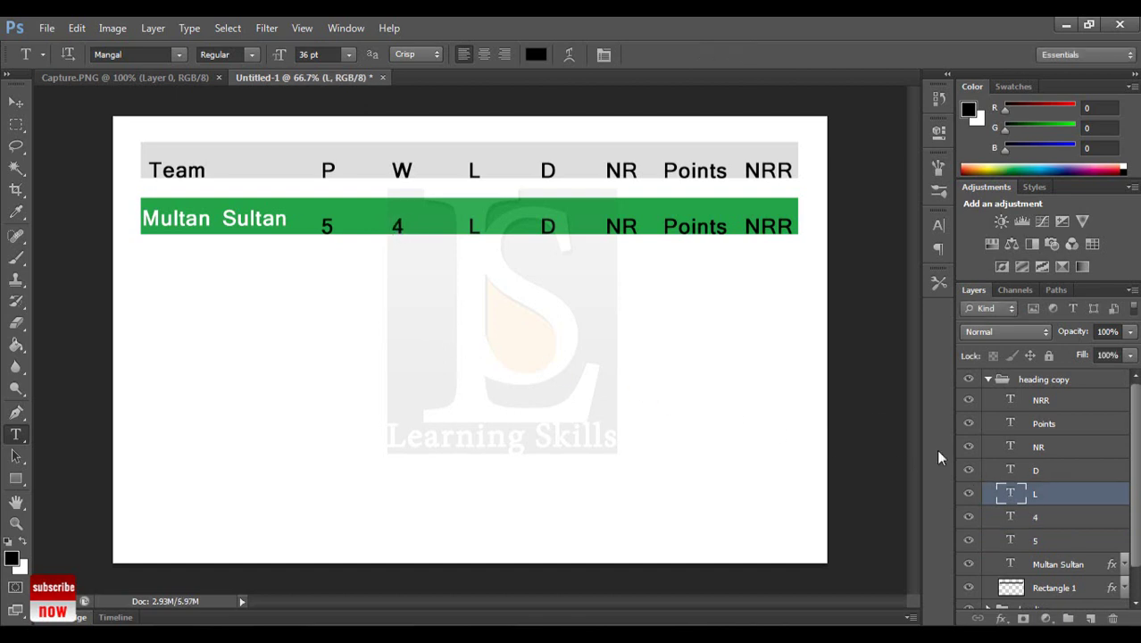
double_click(473, 225)
type("1")
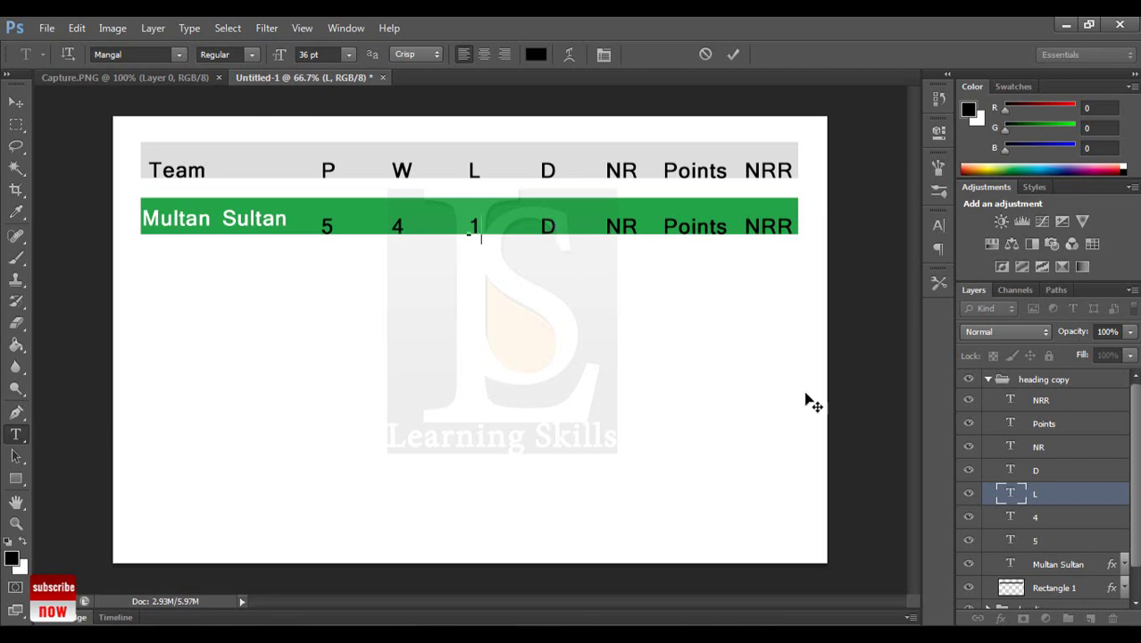
left_click(1043, 470)
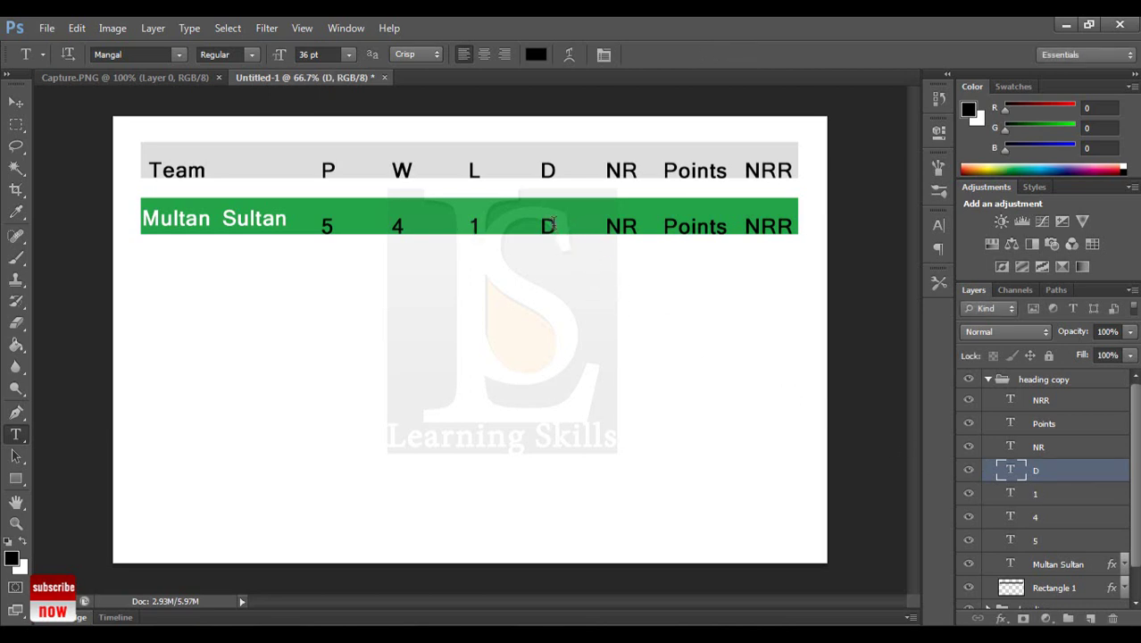
double_click(553, 224)
type("0")
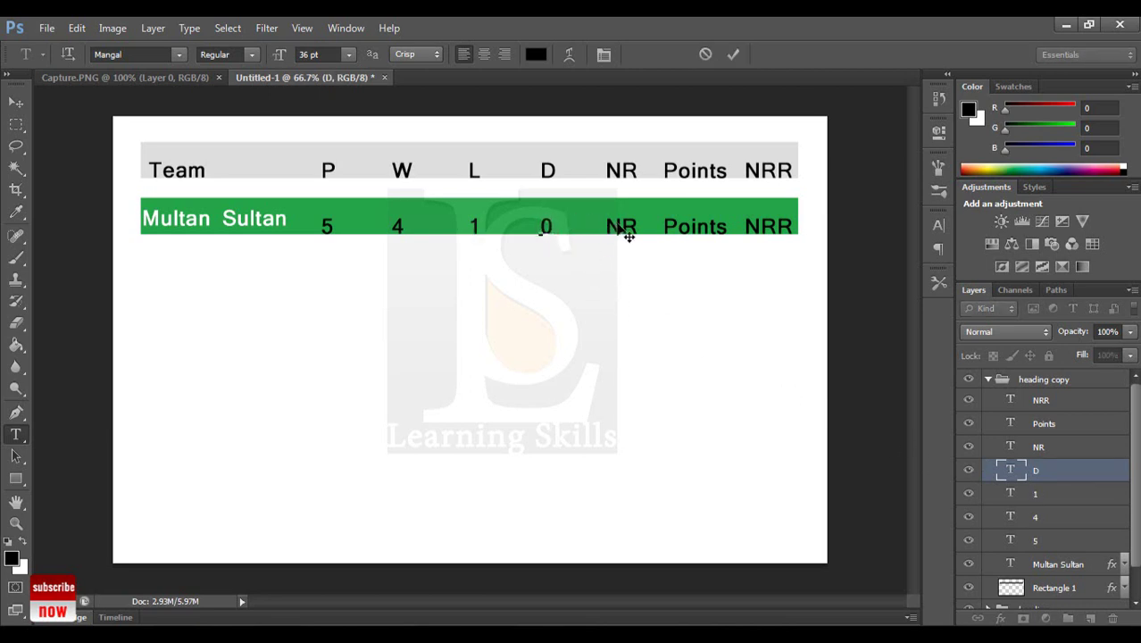
left_click(645, 223)
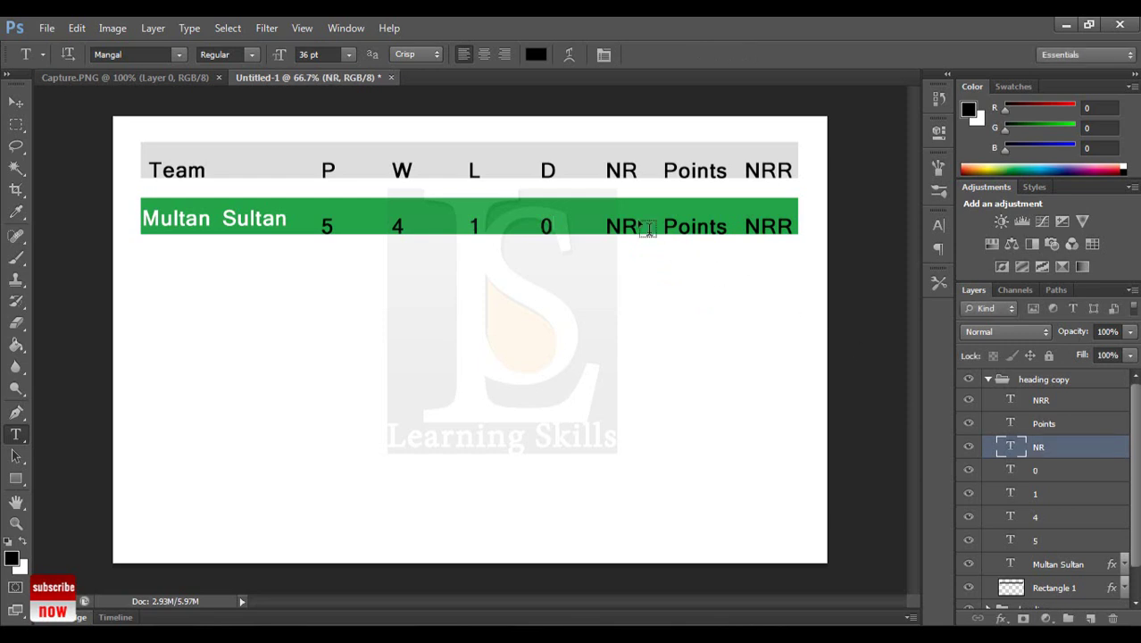
- Enter NR 0, Points 8 and NRR 1.415, nudging 1.415 left inside the bar
left_click_drag(635, 221, 612, 229)
type("0")
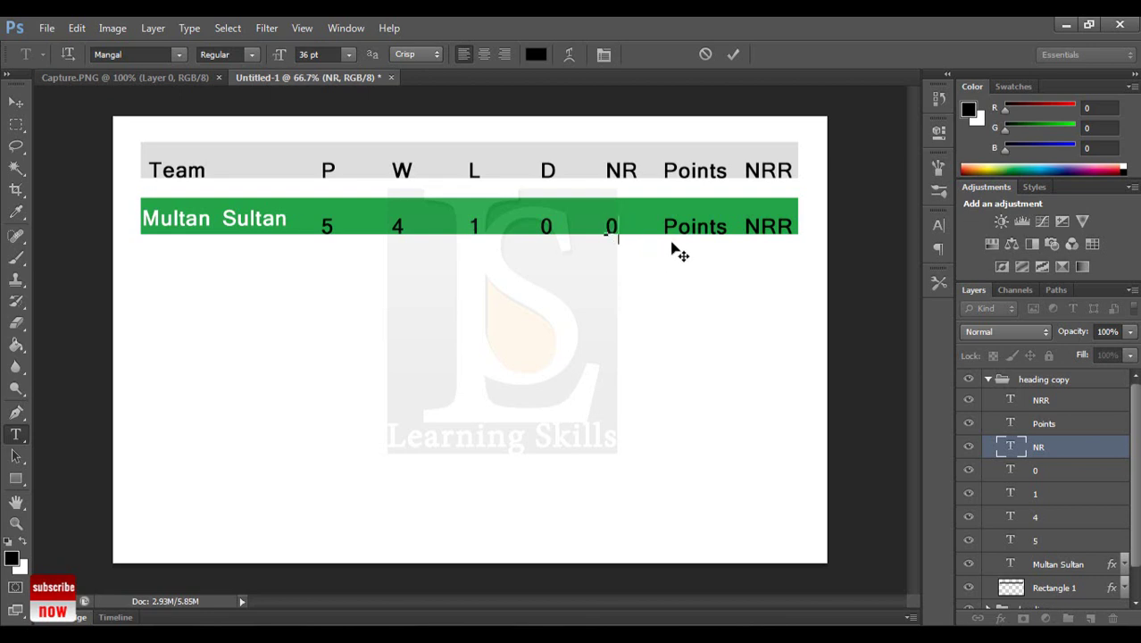
left_click(1041, 423)
left_click_drag(727, 225, 666, 222)
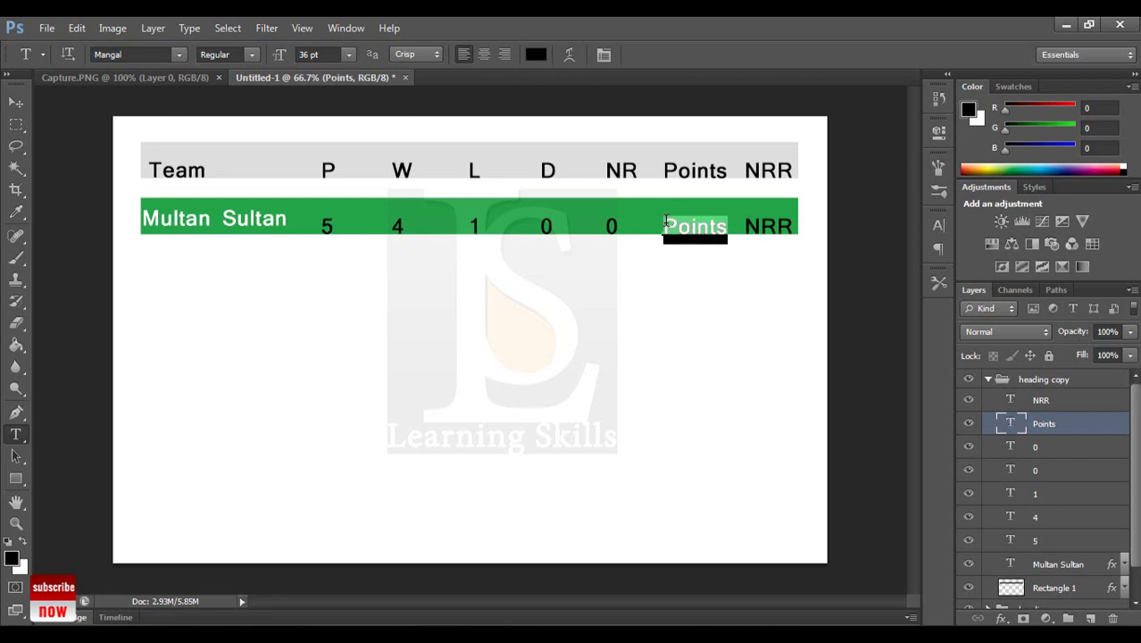
type("8")
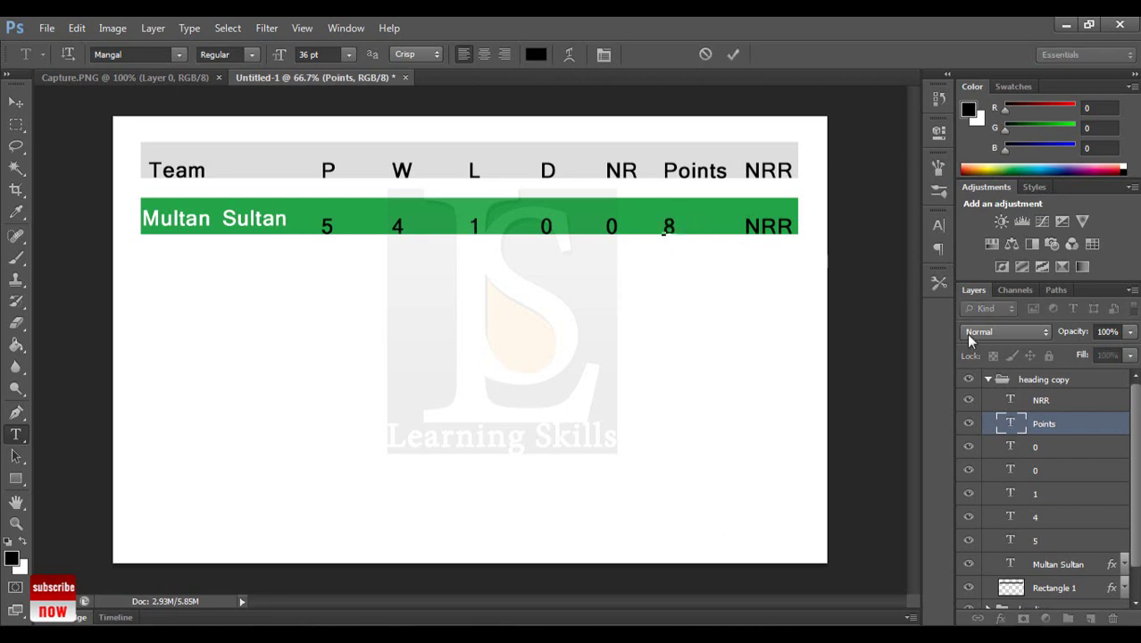
left_click(1063, 400)
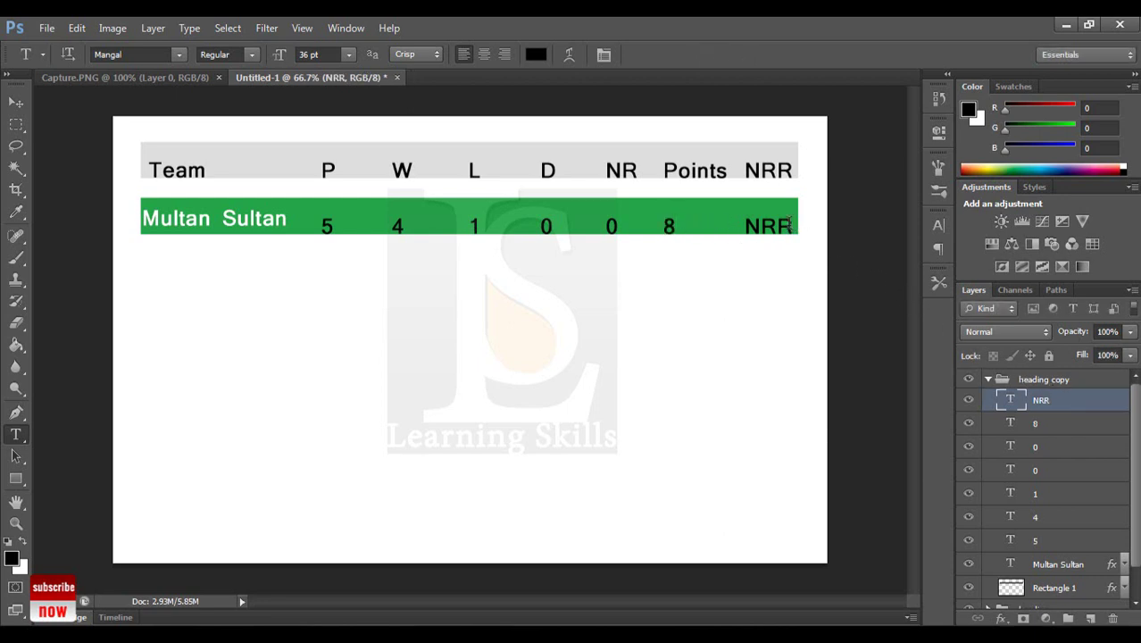
left_click_drag(791, 224, 747, 220)
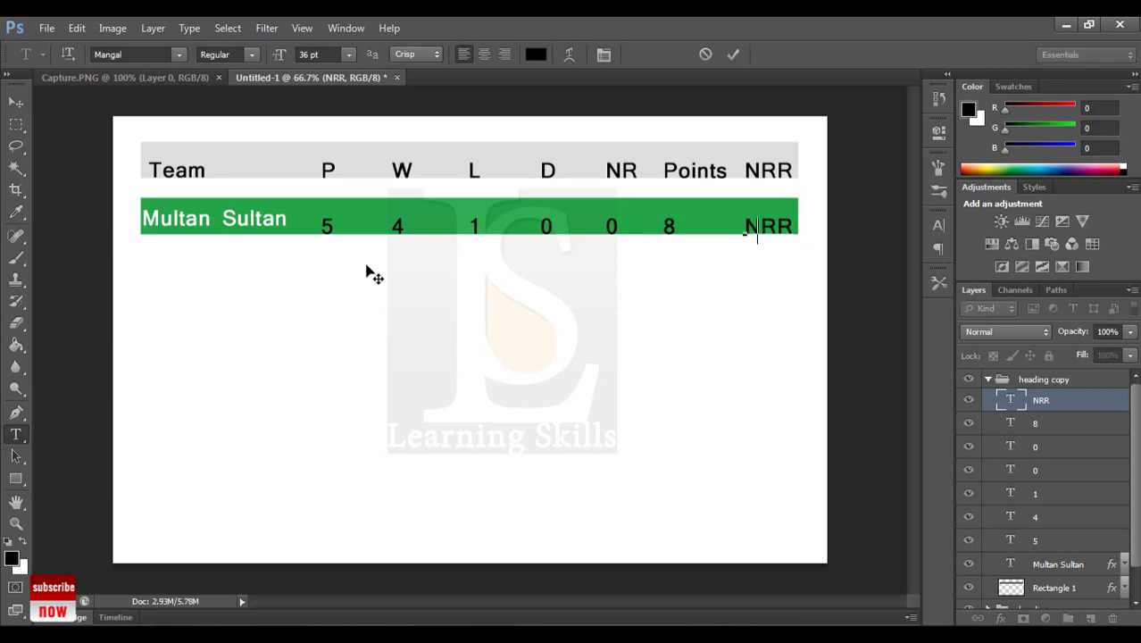
type("1.415")
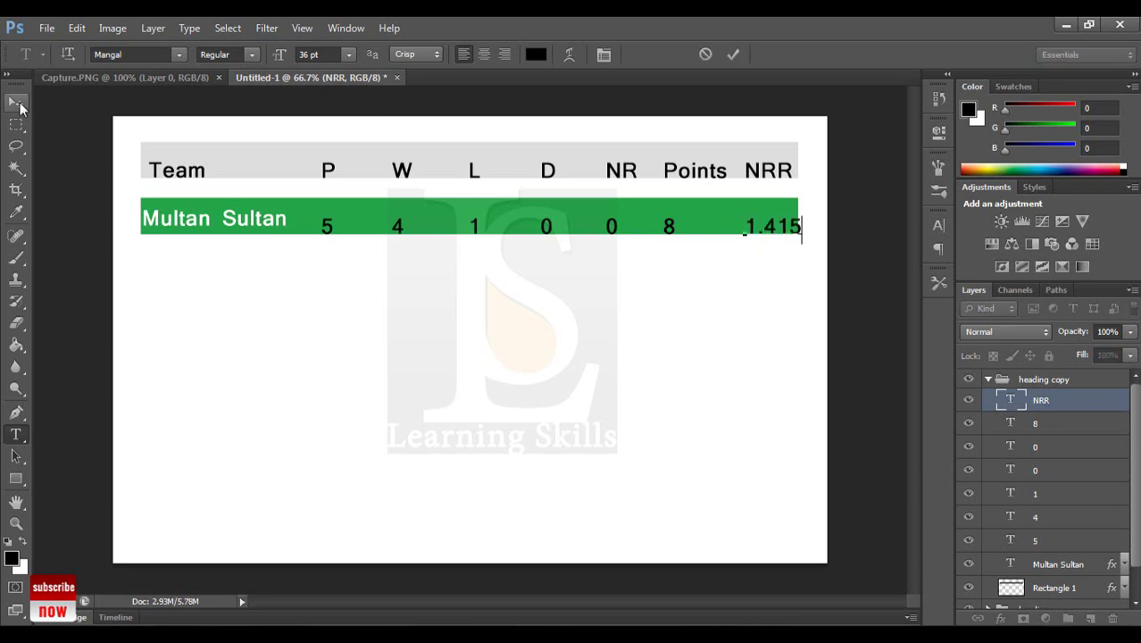
left_click(16, 102)
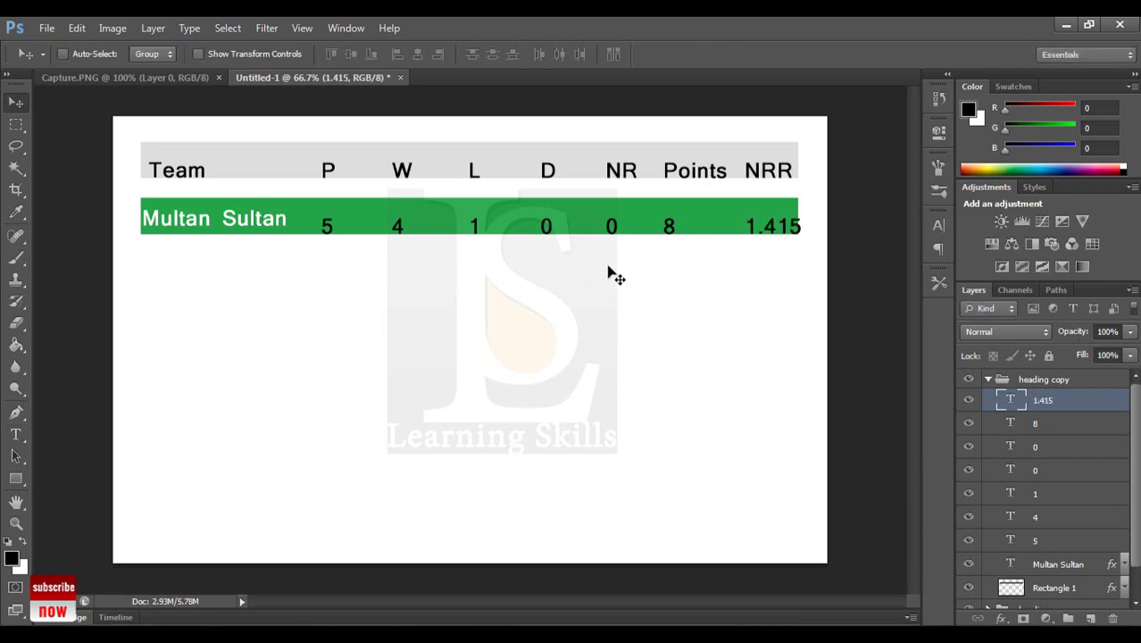
left_click_drag(811, 242, 803, 241)
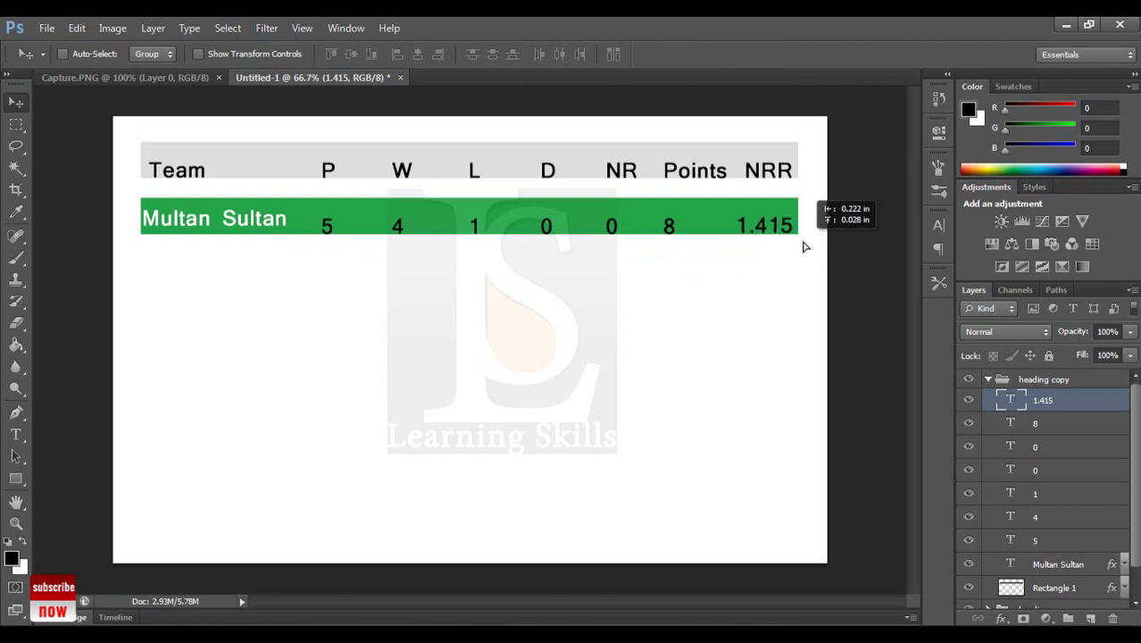
left_click(1066, 539, "shift")
- Raise the seven stat layers level with Multan Sultan, group them, and add a white Color Overlay
left_click_drag(590, 306, 590, 299)
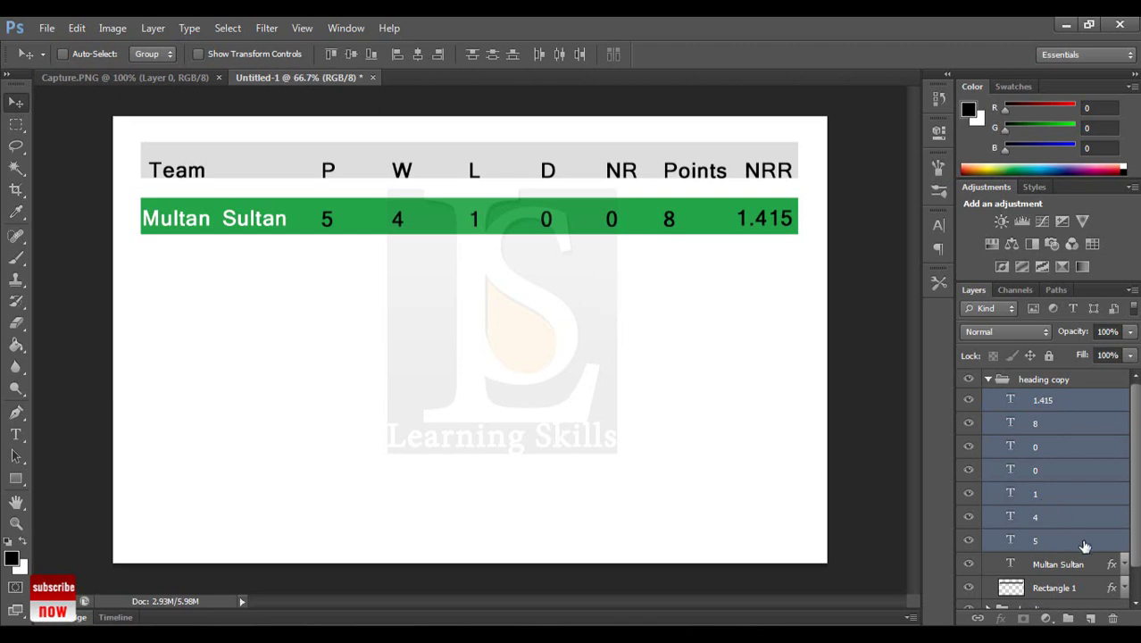
key("ctrl+g")
double_click(1103, 399)
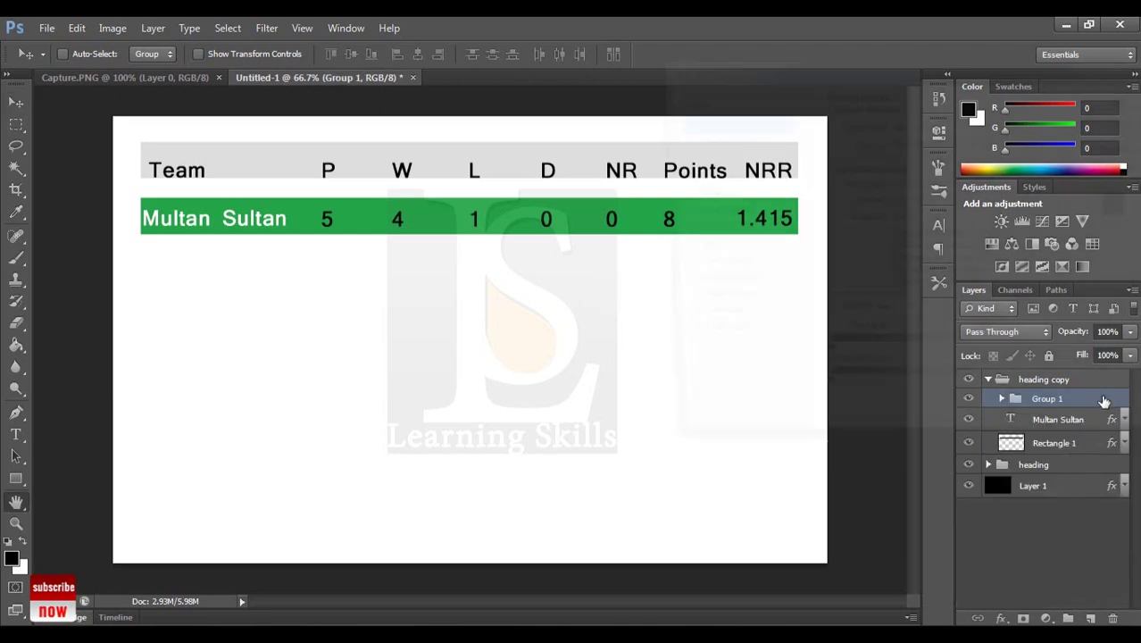
left_click(719, 267)
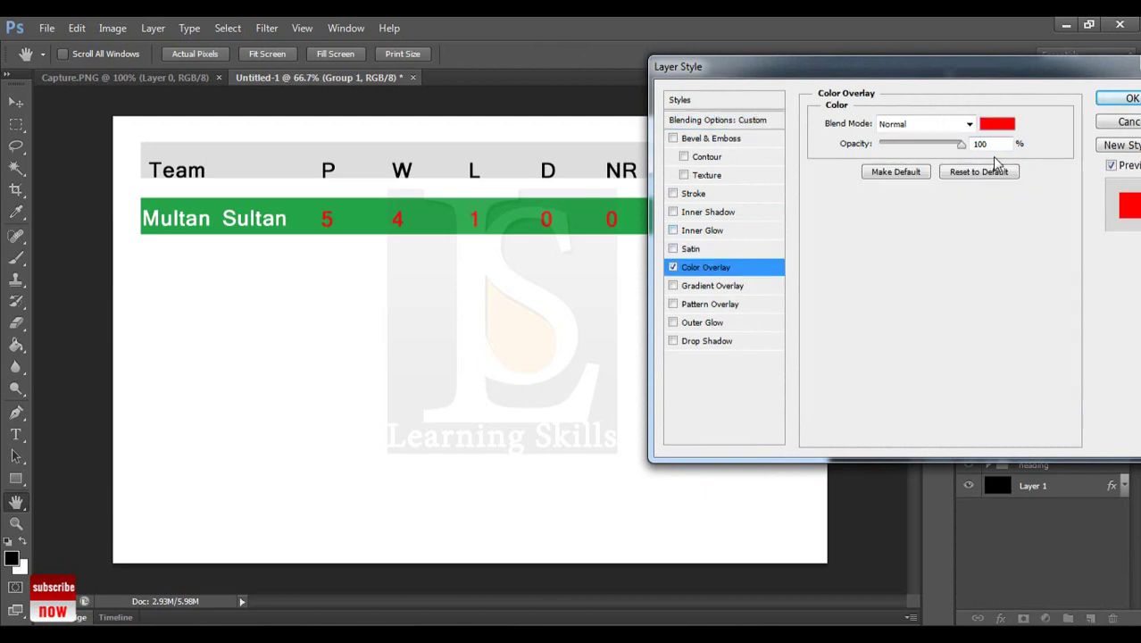
left_click(1004, 131)
left_click_drag(748, 156, 674, 134)
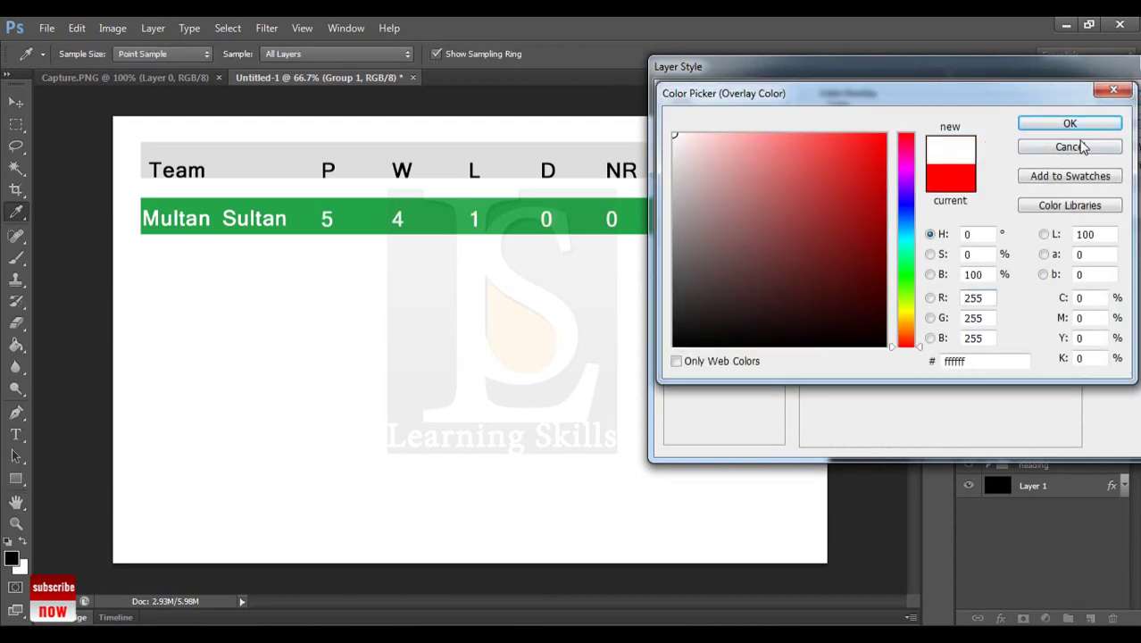
left_click(1107, 128)
left_click(1117, 97)
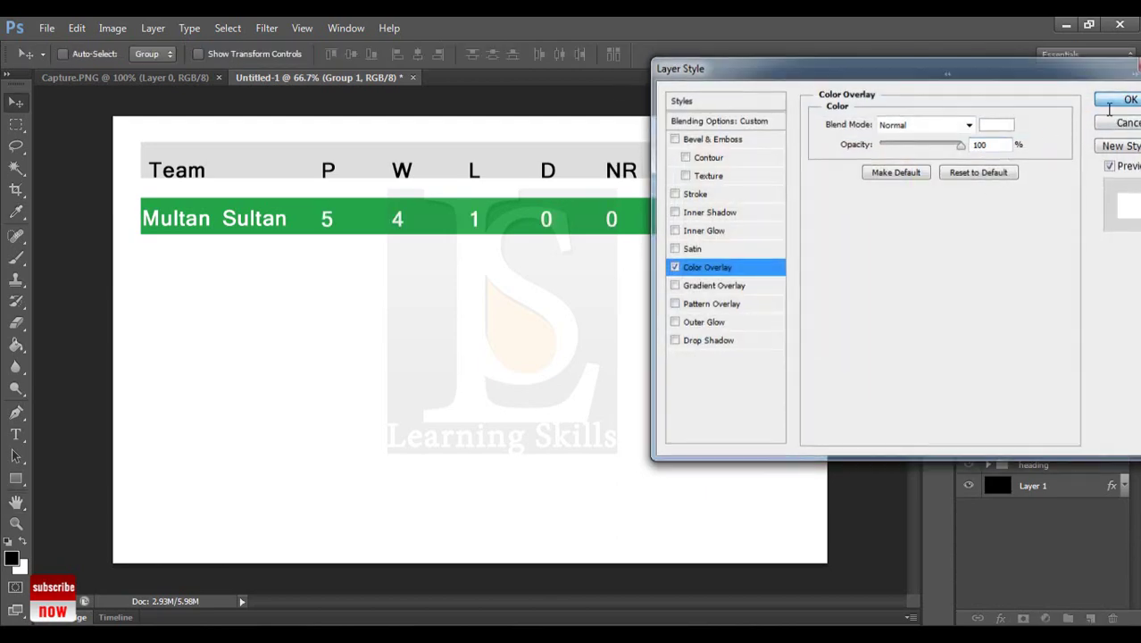
left_click(1124, 399)
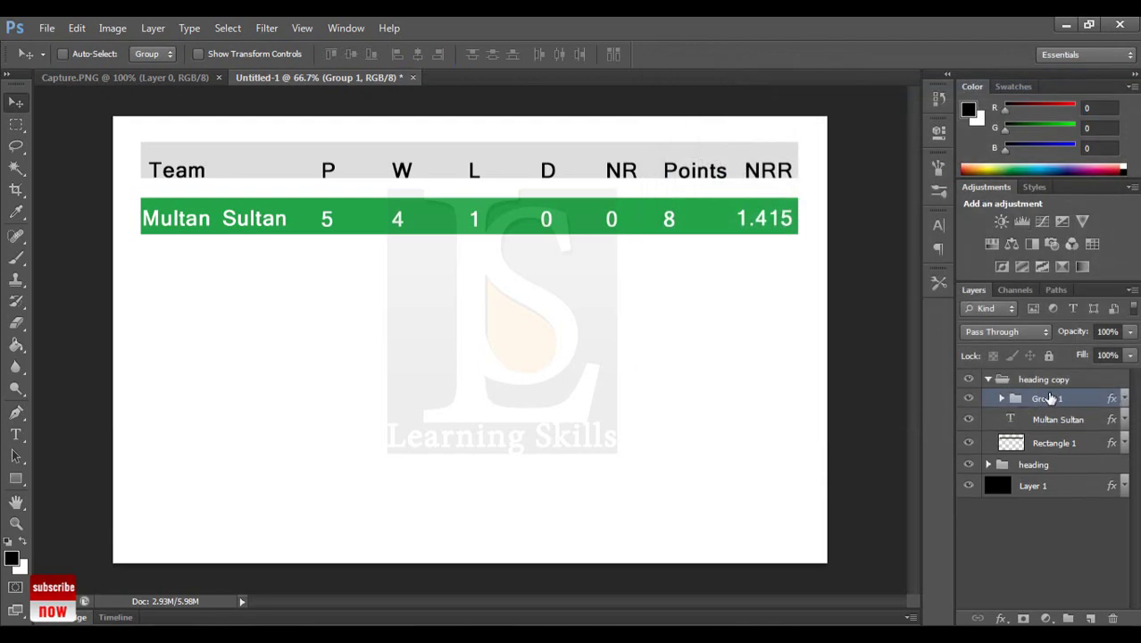
left_click(999, 400)
left_click(1049, 420)
- Distribute the green row's values evenly by horizontal centers along the bar
scroll(1049, 427, "down", 1)
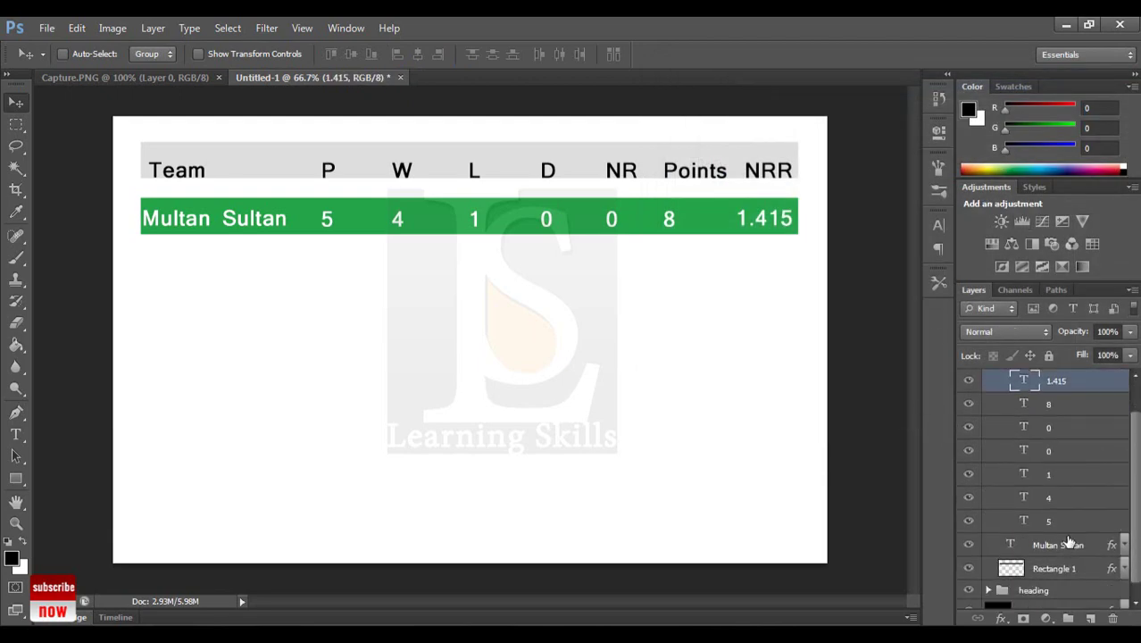
left_click(1062, 546, "shift")
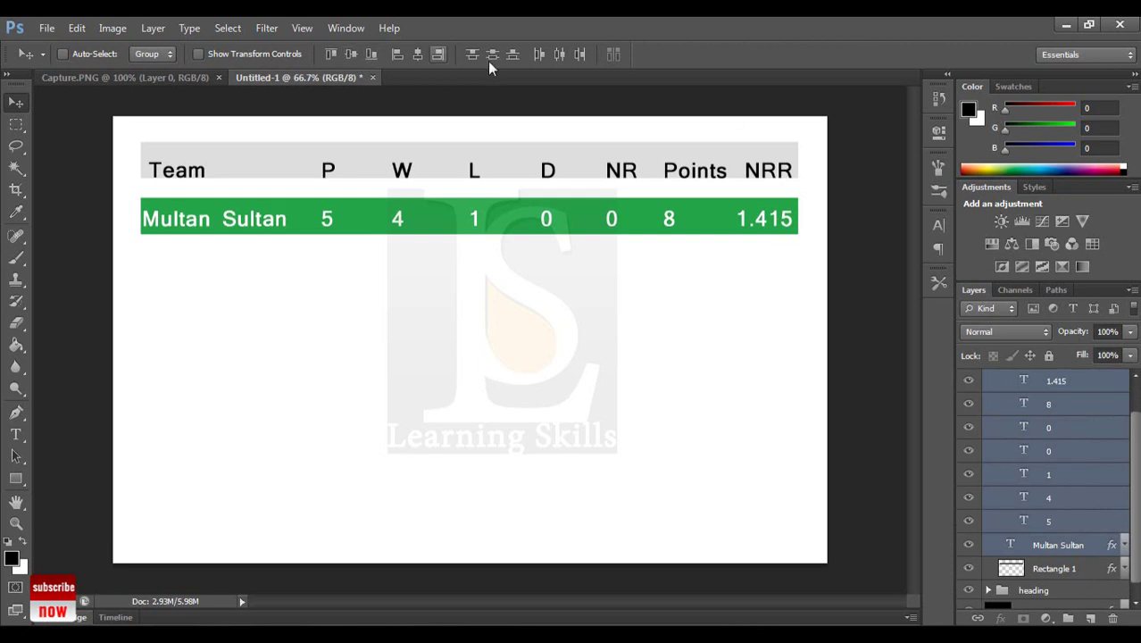
left_click(557, 54)
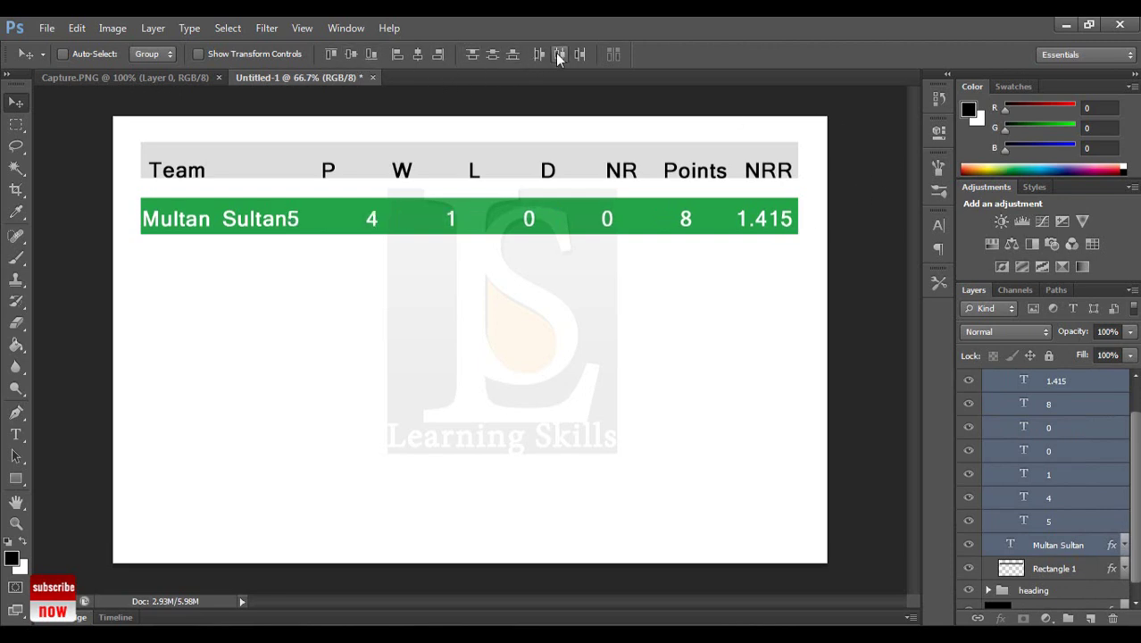
left_click(555, 53)
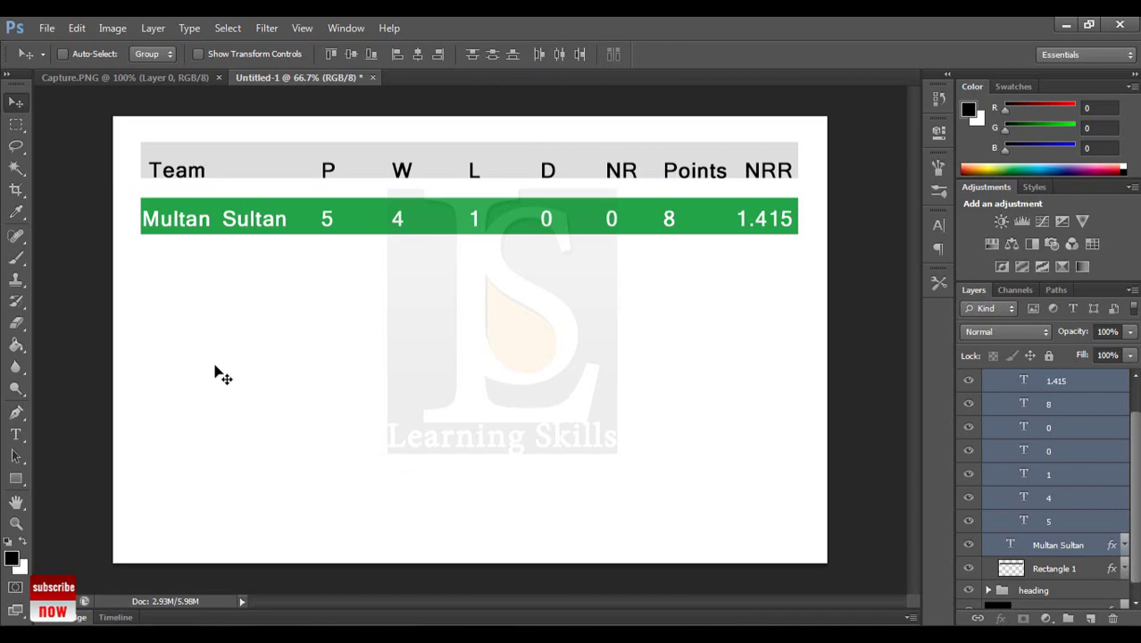
- Group the row layers and rename the heading copy group to 'multan'
key("ctrl+g")
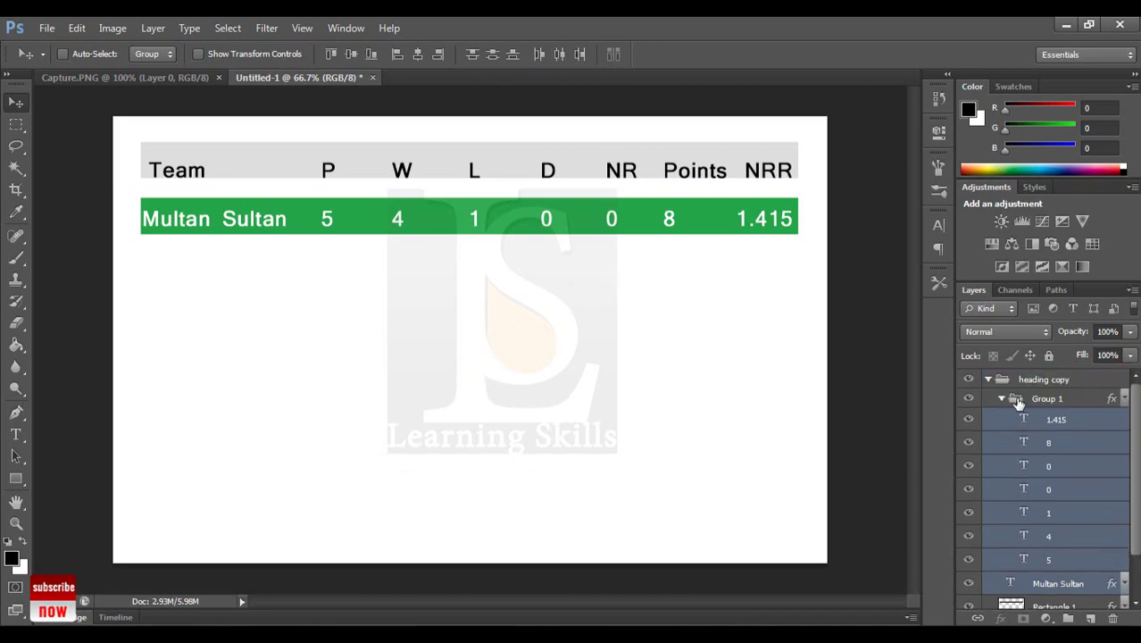
left_click(1004, 400)
left_click(988, 379)
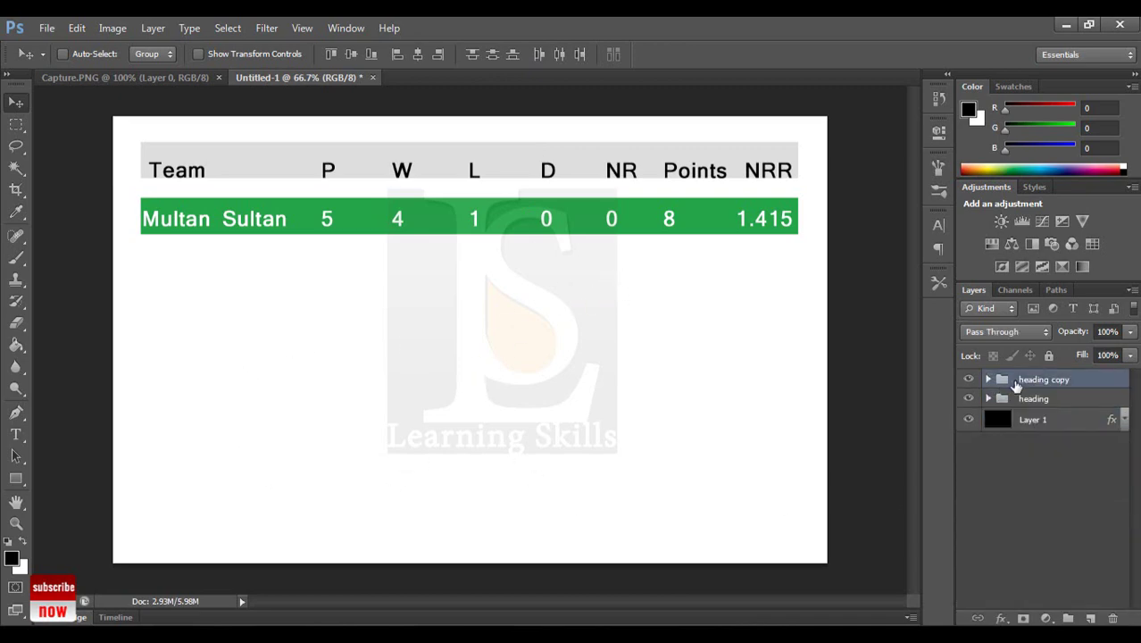
double_click(1049, 382)
type("mu")
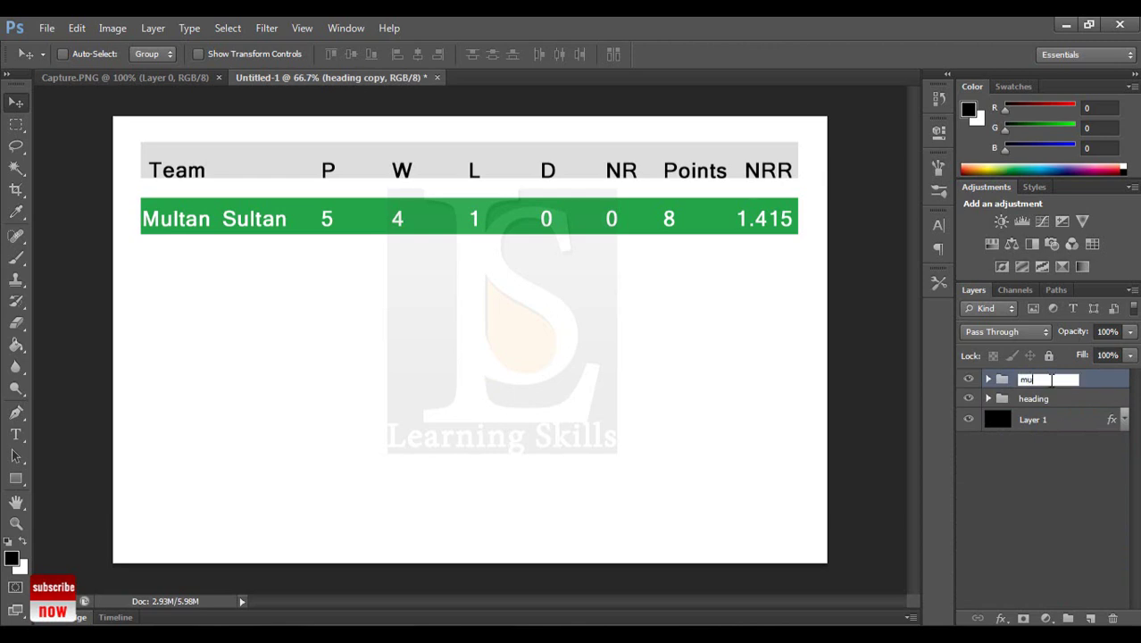
type("ltan")
key("Return")
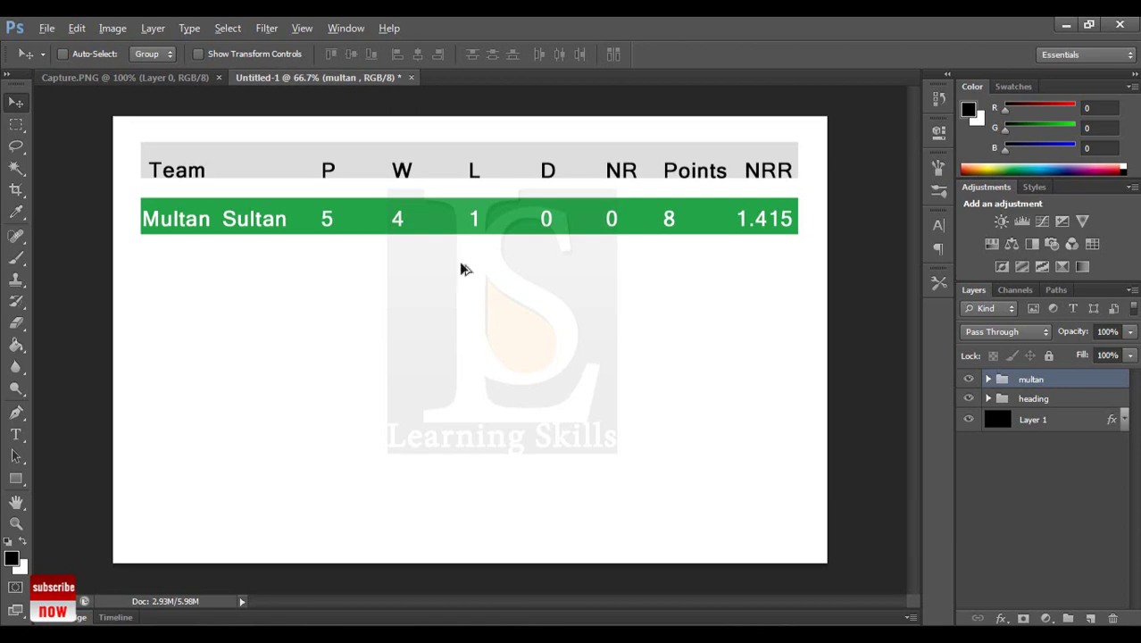
- Duplicate the multan row below the original and overlay its bar with purple #432c78
left_click_drag(457, 248, 456, 308)
double_click(1036, 440)
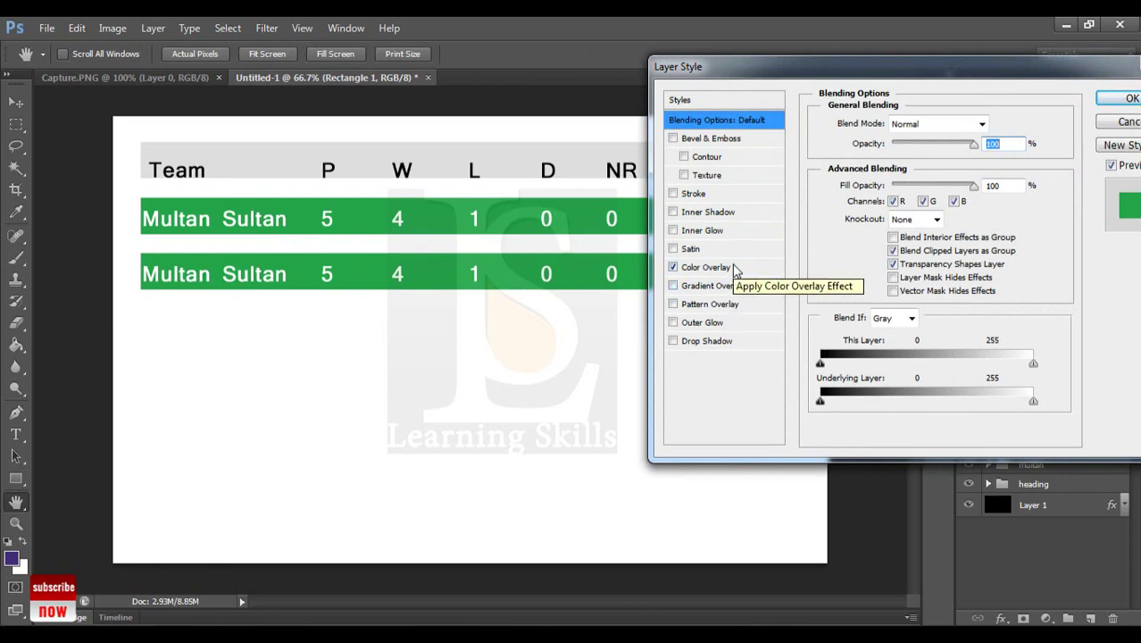
left_click(715, 267)
left_click(1000, 125)
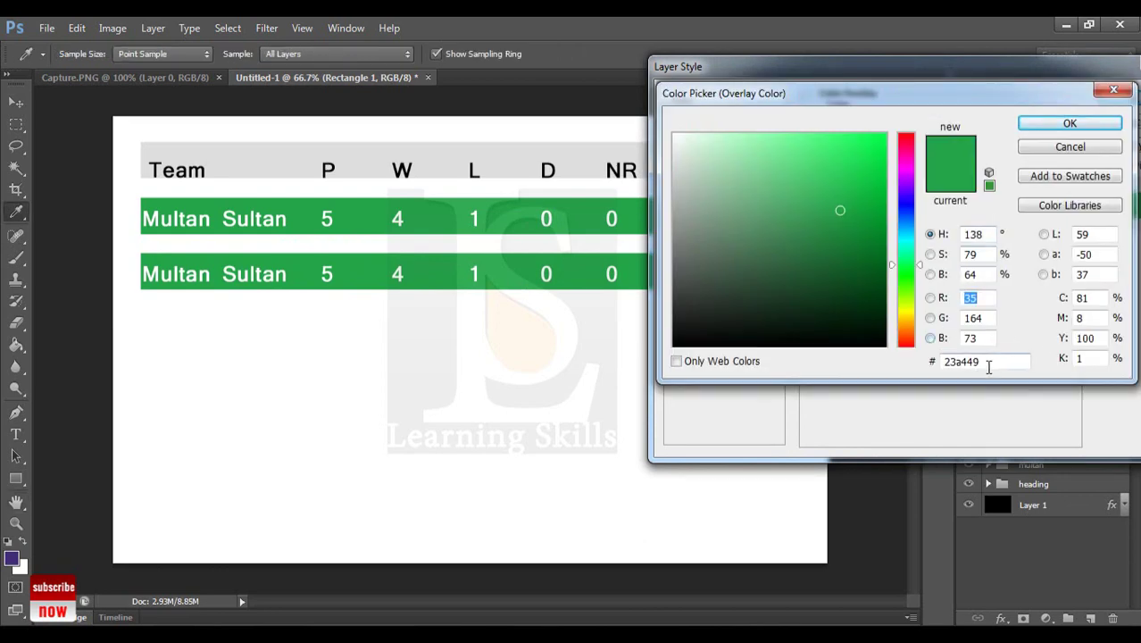
type("4")
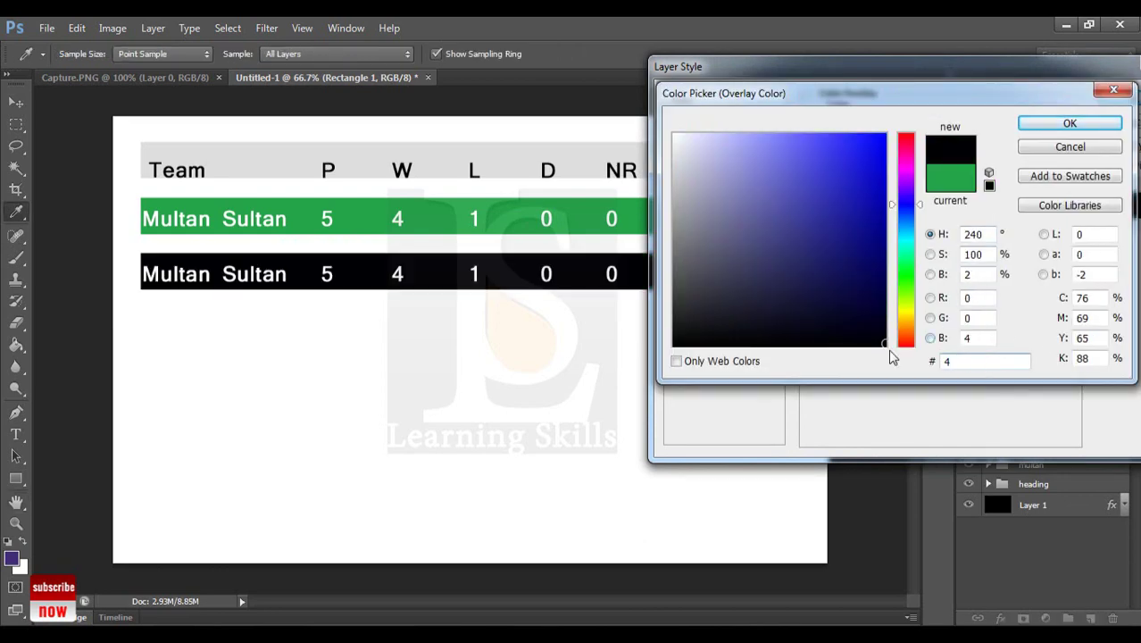
type("32c")
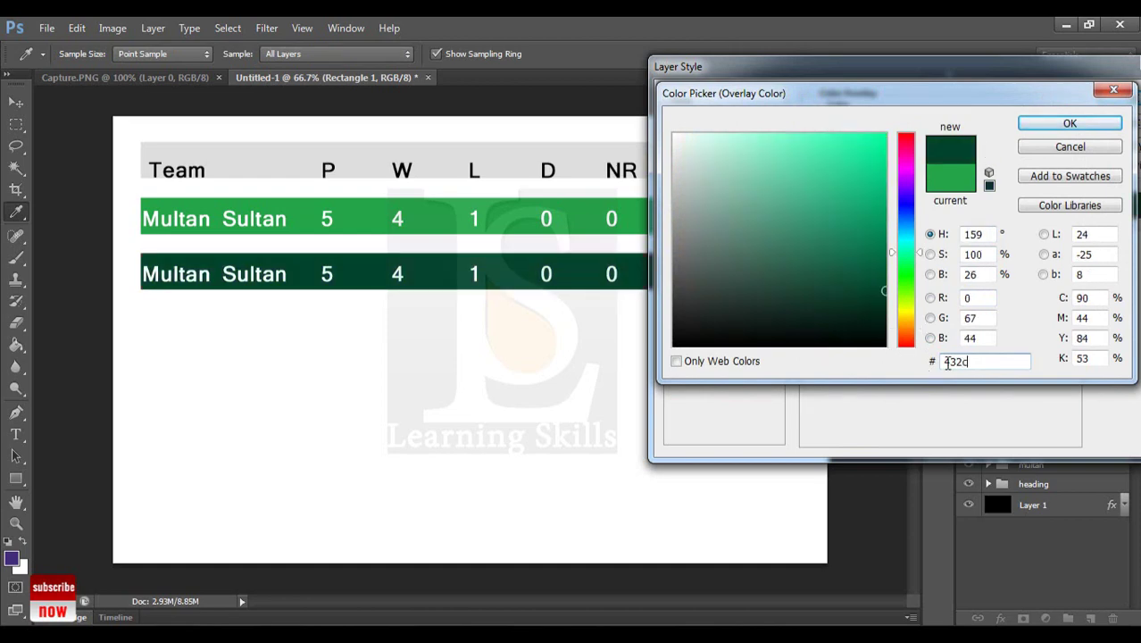
type("78")
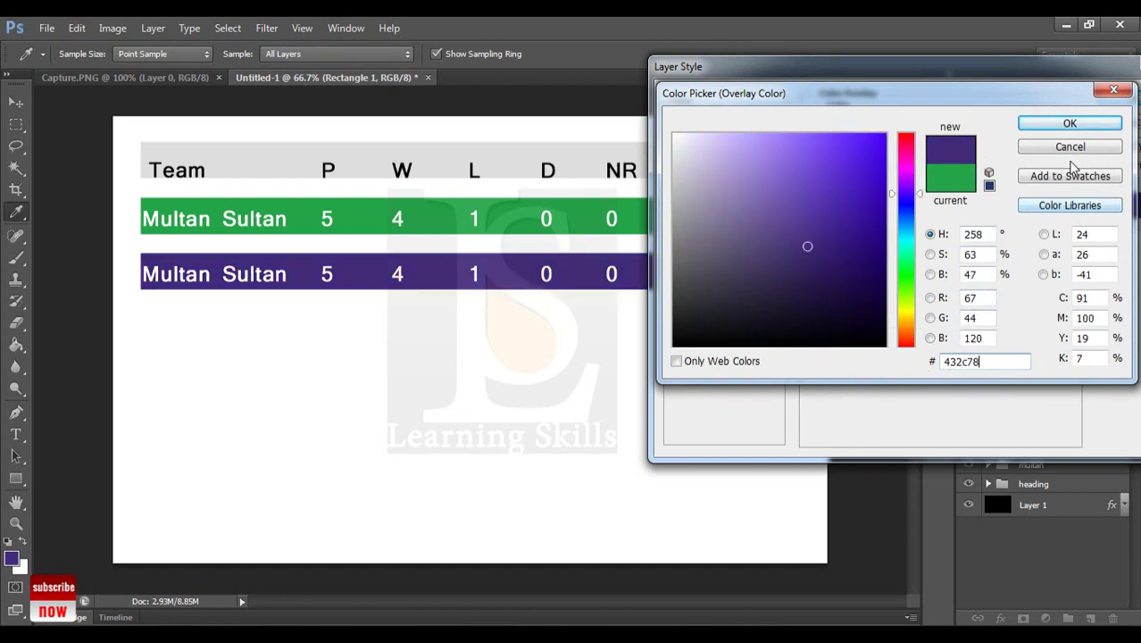
left_click(1069, 124)
left_click(1130, 103)
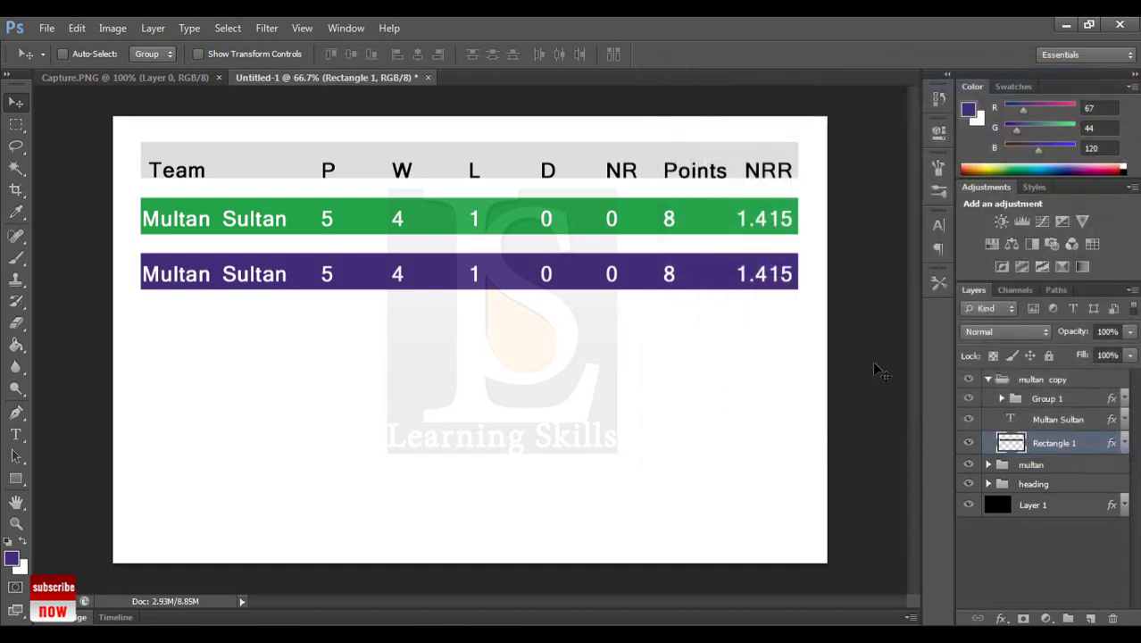
key("alt+bracketright")
- Close the stray colour picker and reset the default colours to black and white
key("s")
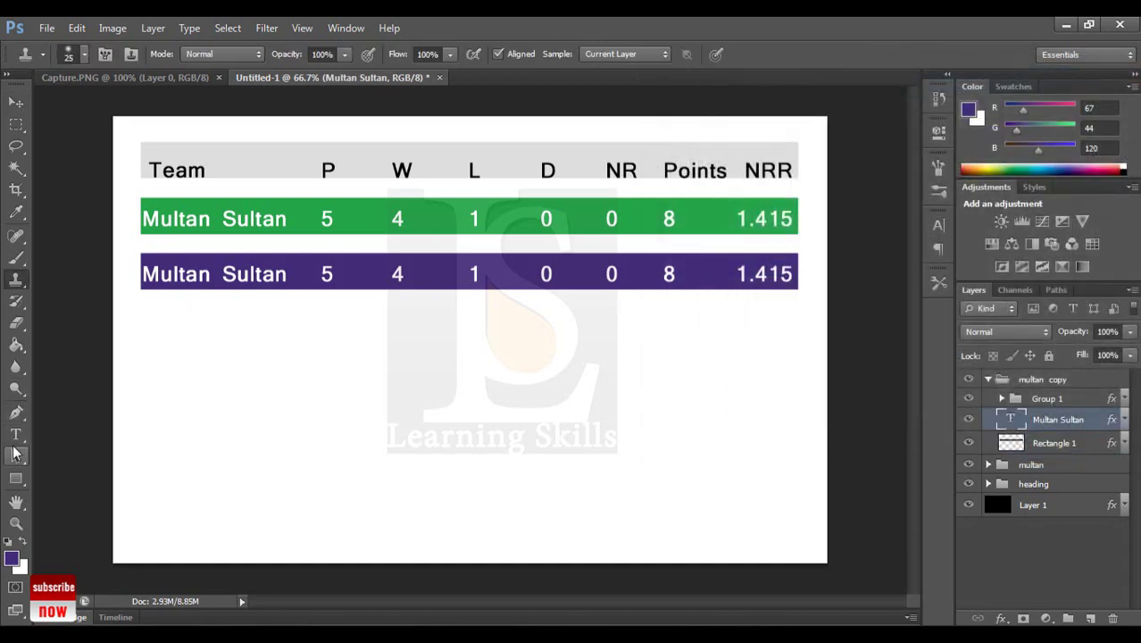
left_click(11, 560)
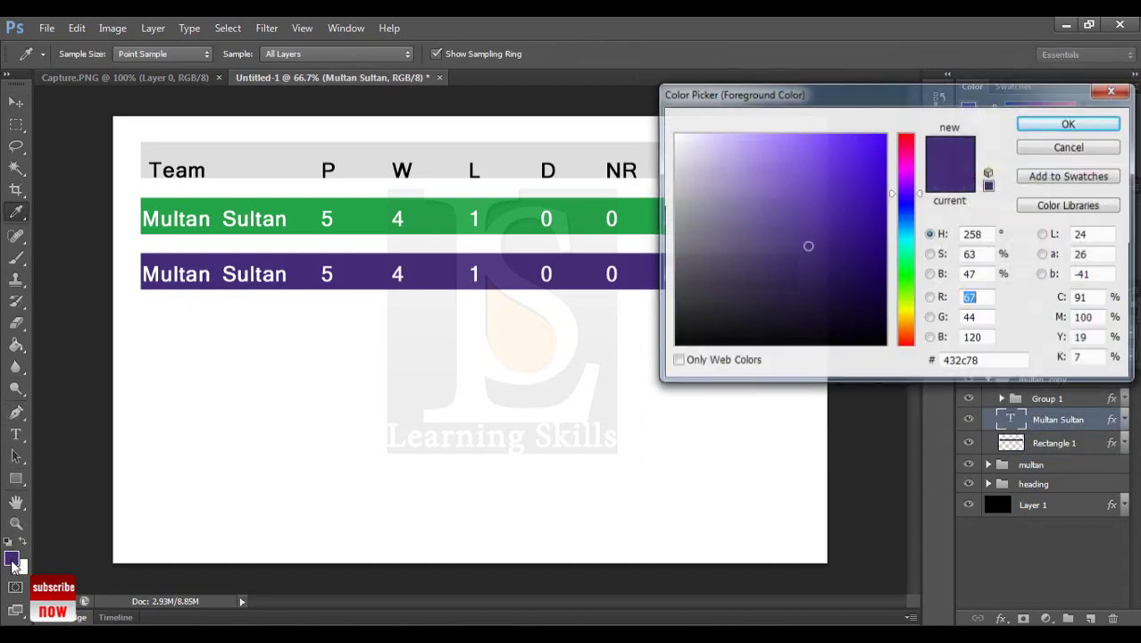
left_click(1067, 122)
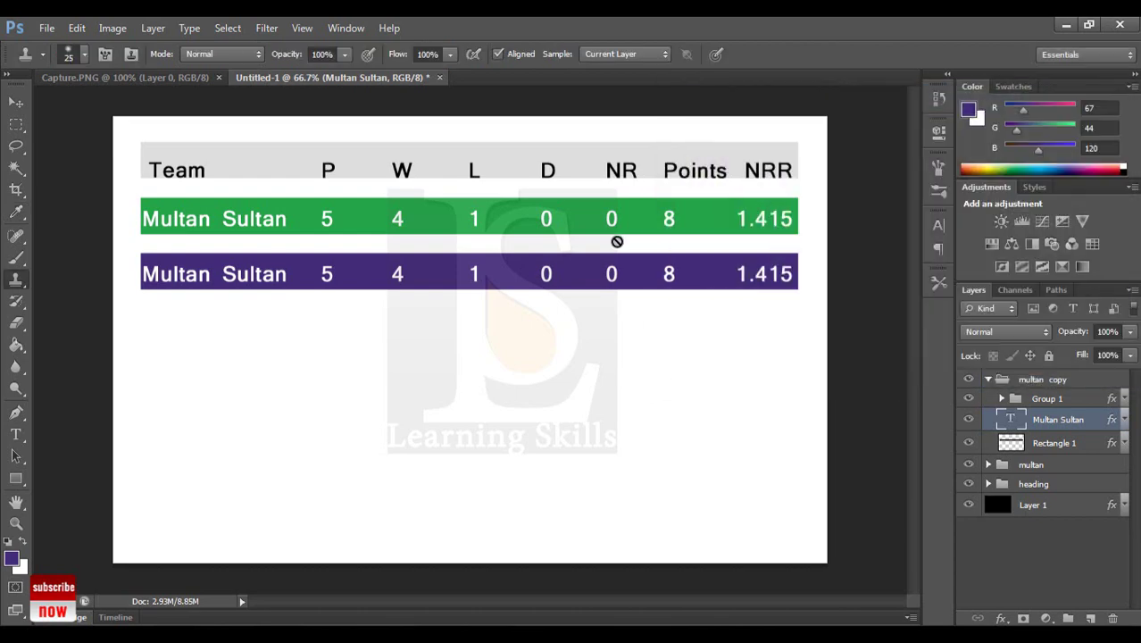
key("d")
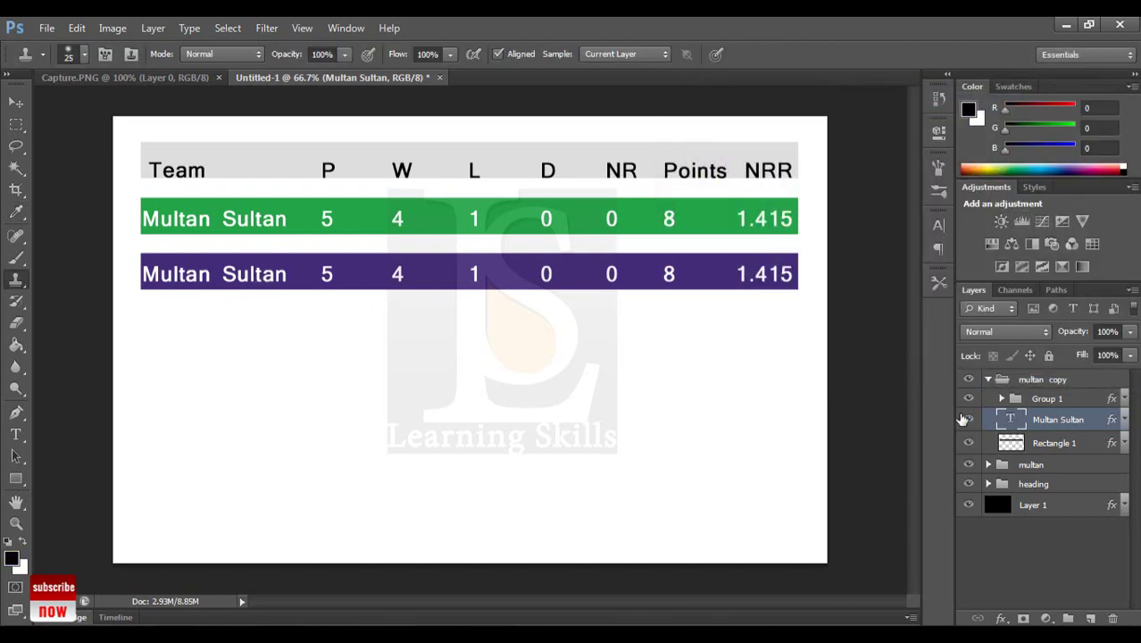
- Replace the purple row's team name with 'Quetta Gladittors'
left_click(15, 435)
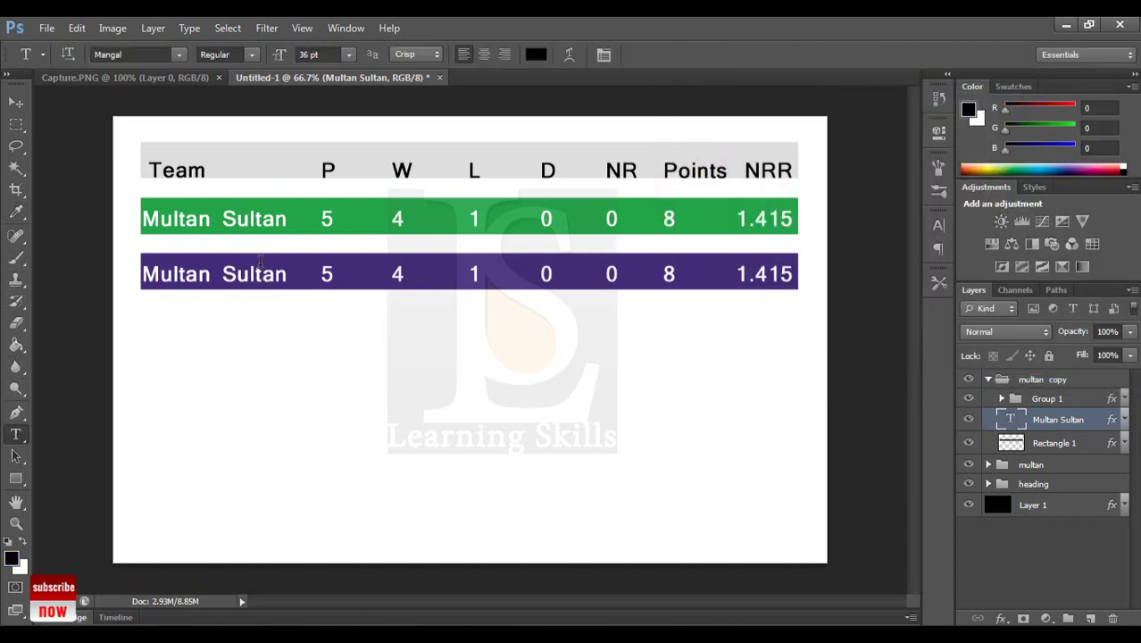
left_click_drag(286, 277, 141, 276)
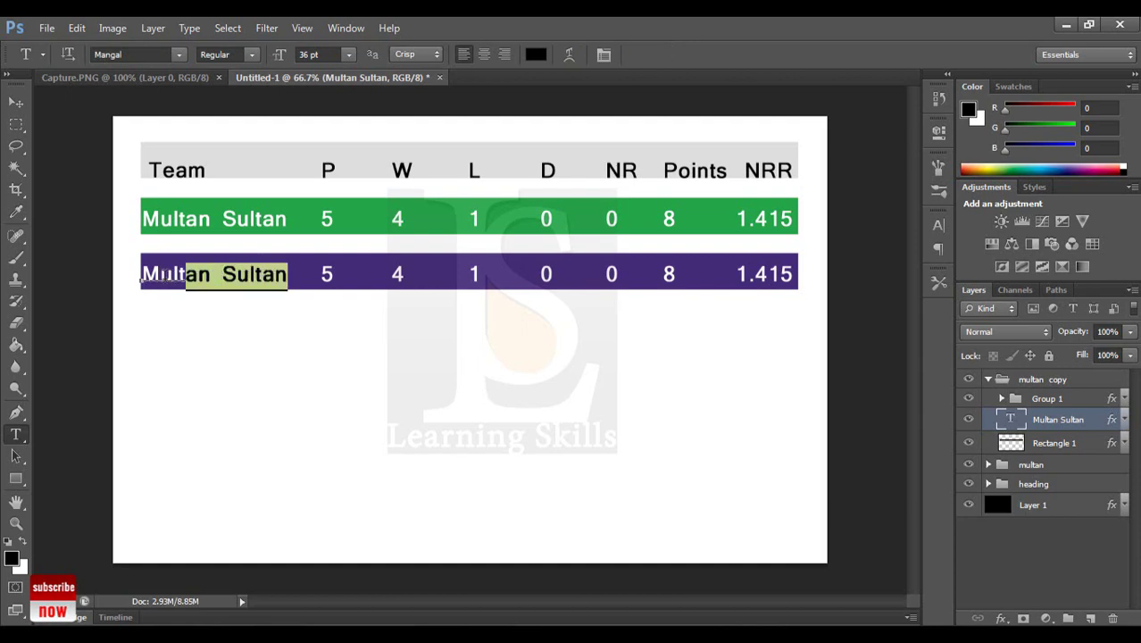
type("Quett")
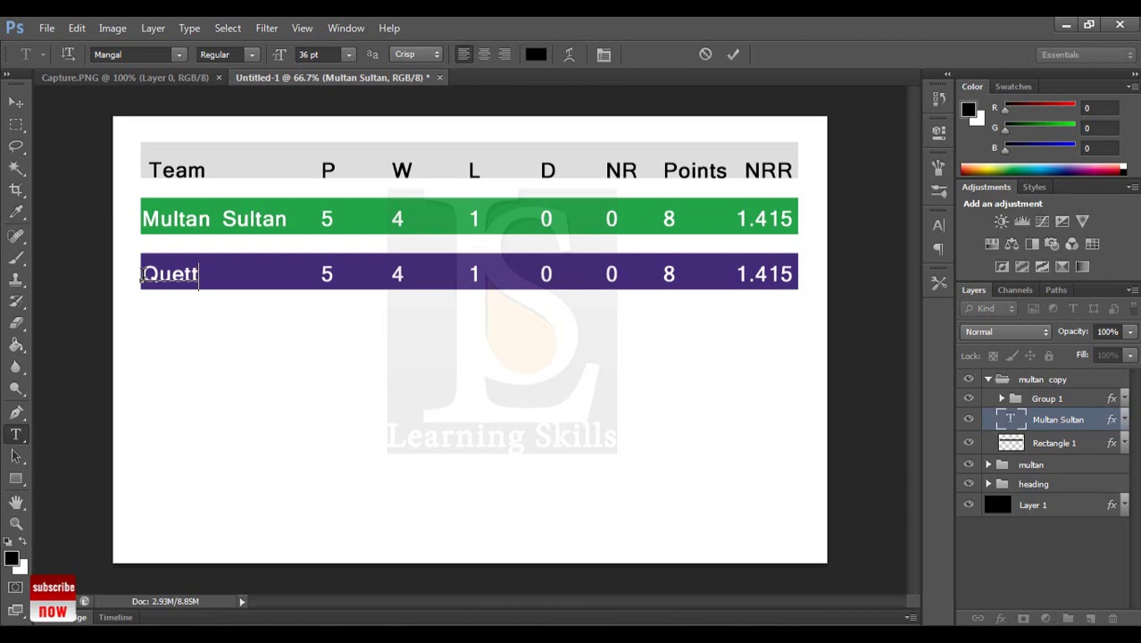
type("a G")
type("la")
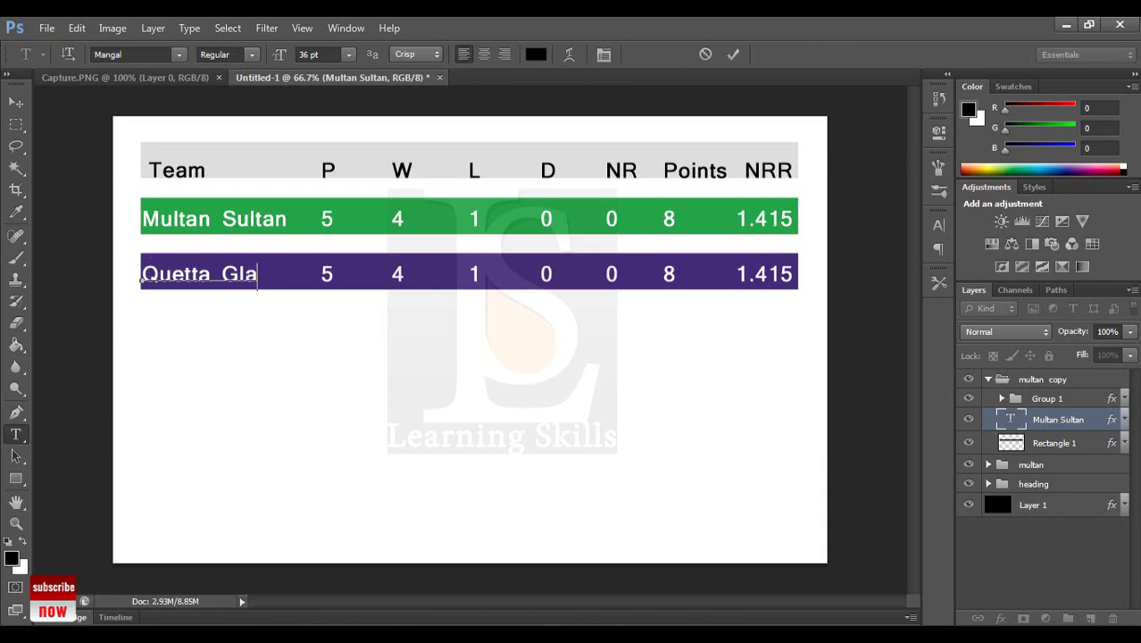
type("ditors")
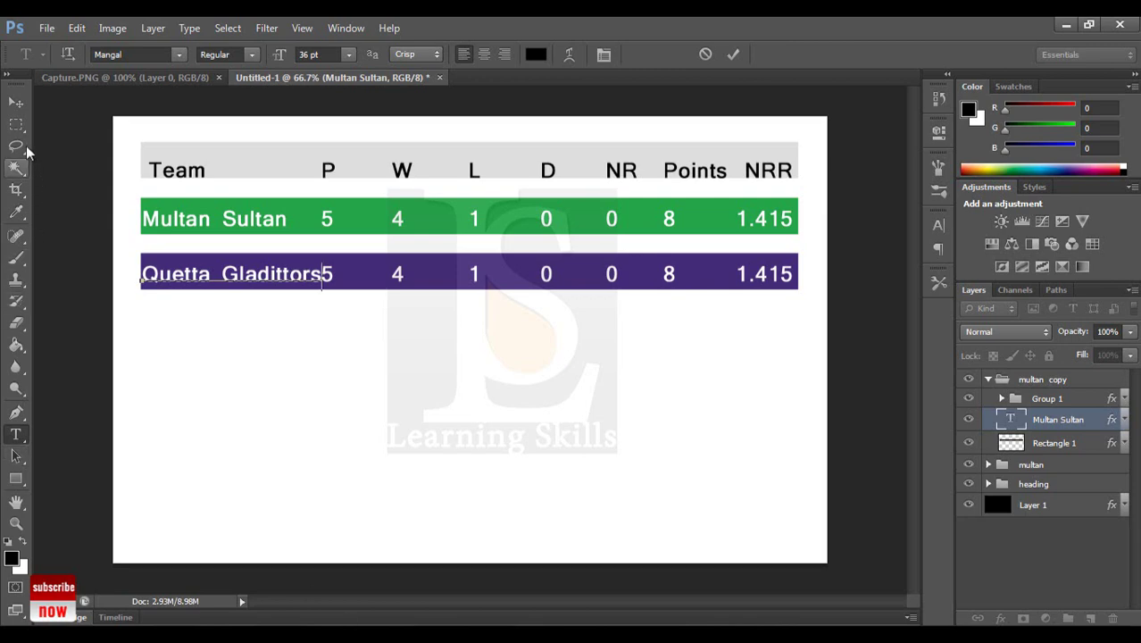
left_click(17, 105)
left_click(16, 435)
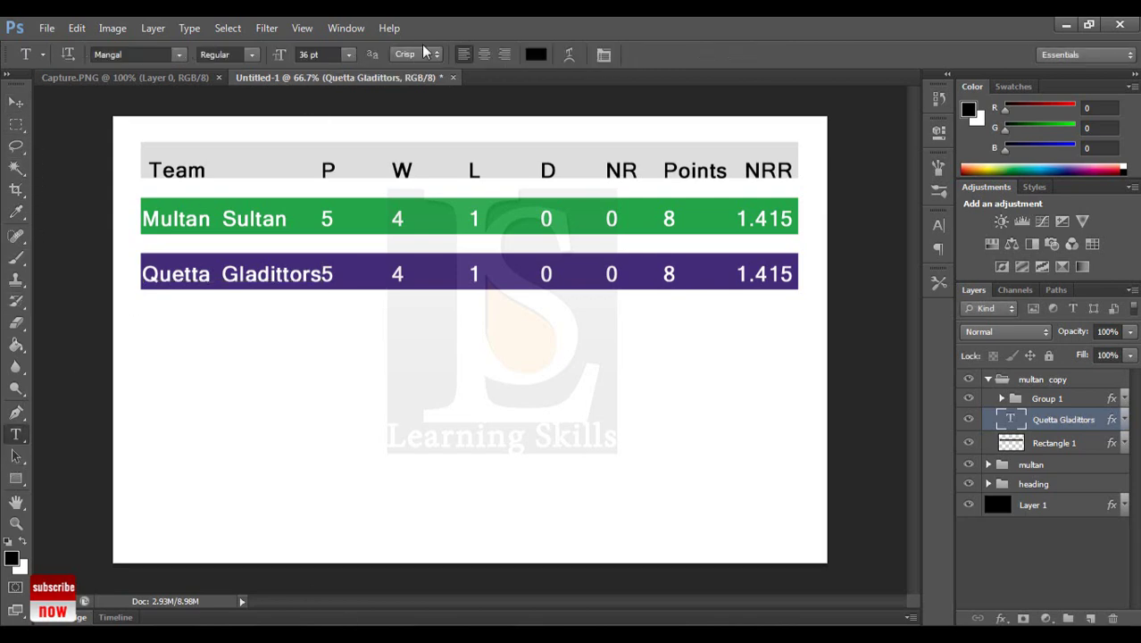
- Reduce the Quetta Gladittors label to font size 30 so it clears the 5
left_click(310, 54)
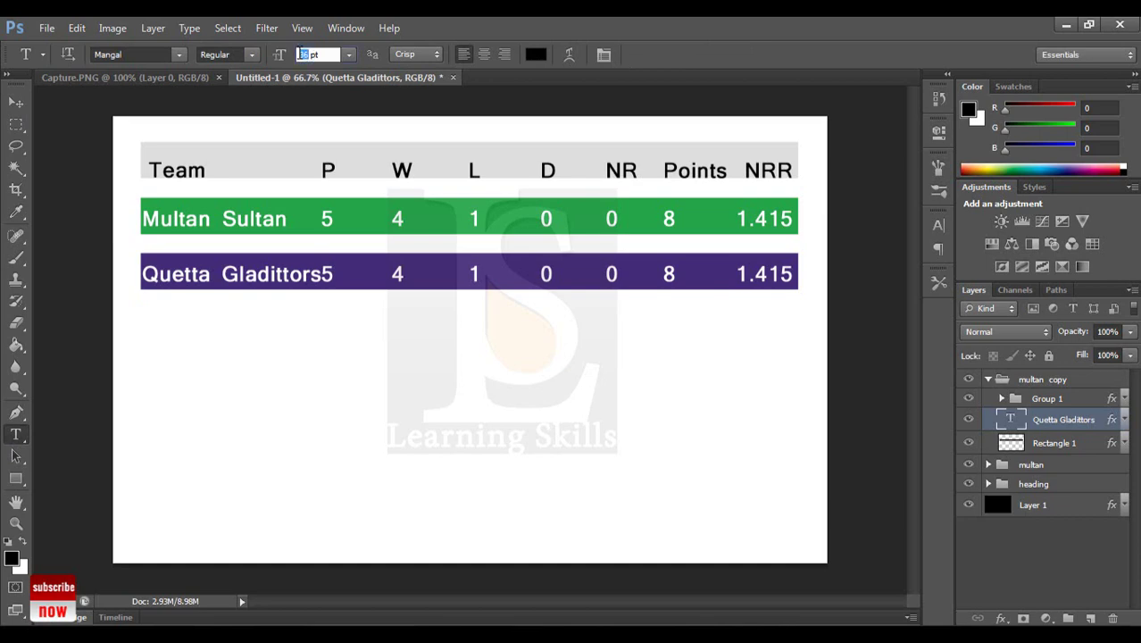
type("3")
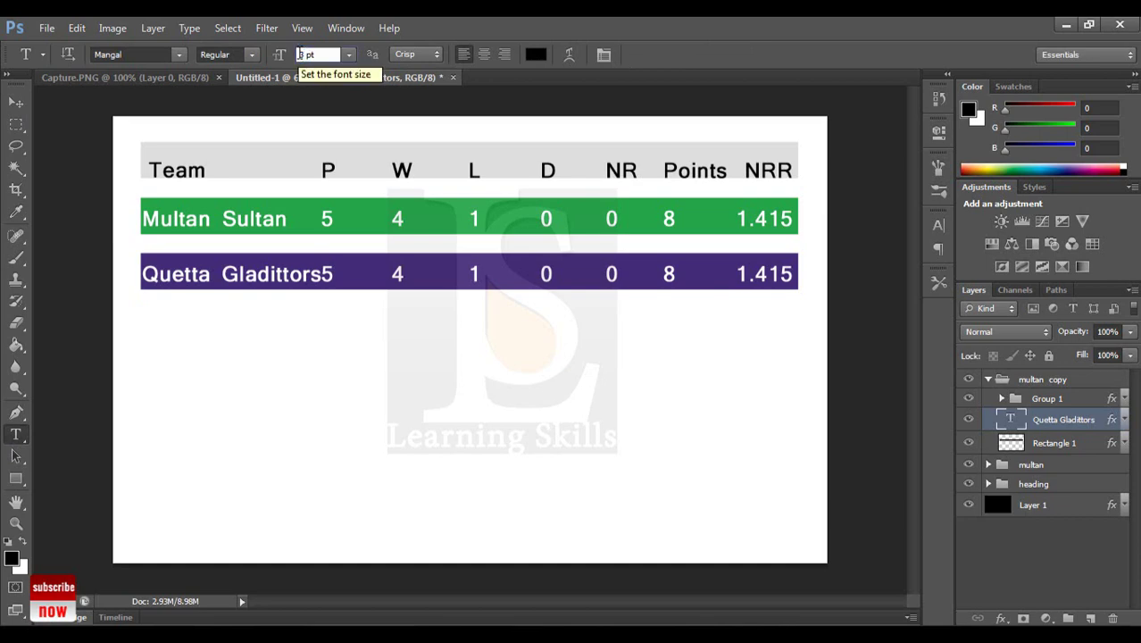
type("0")
left_click(16, 103)
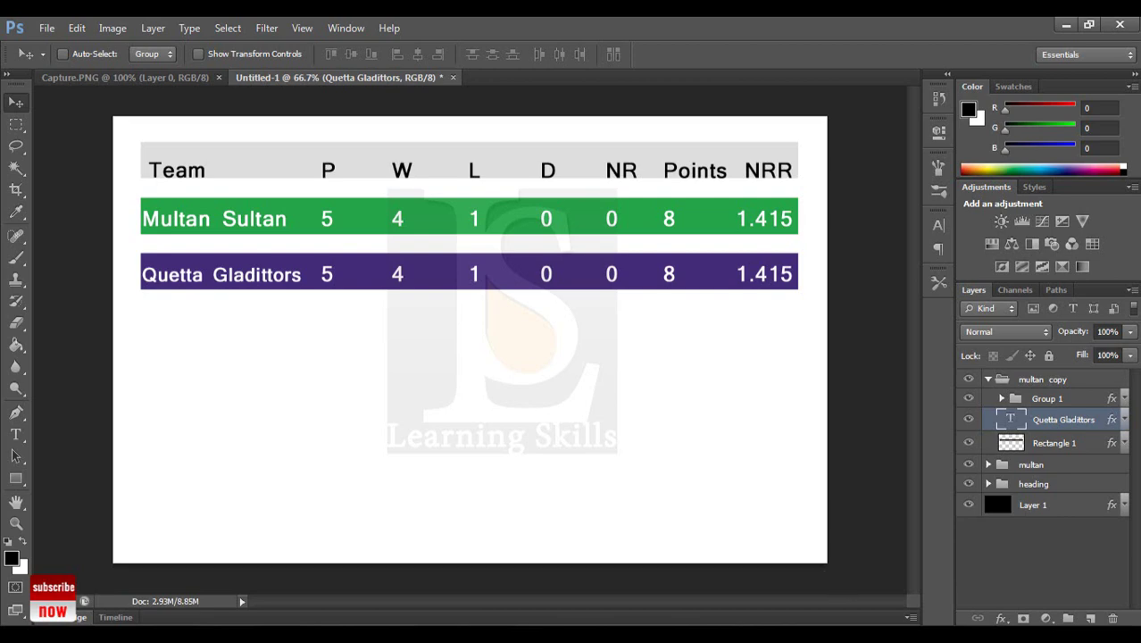
key("alt+bracketright")
key("alt+bracketright")
- Change the Quetta row's wins to 3, losses to 2 and points to 6
left_click(16, 435)
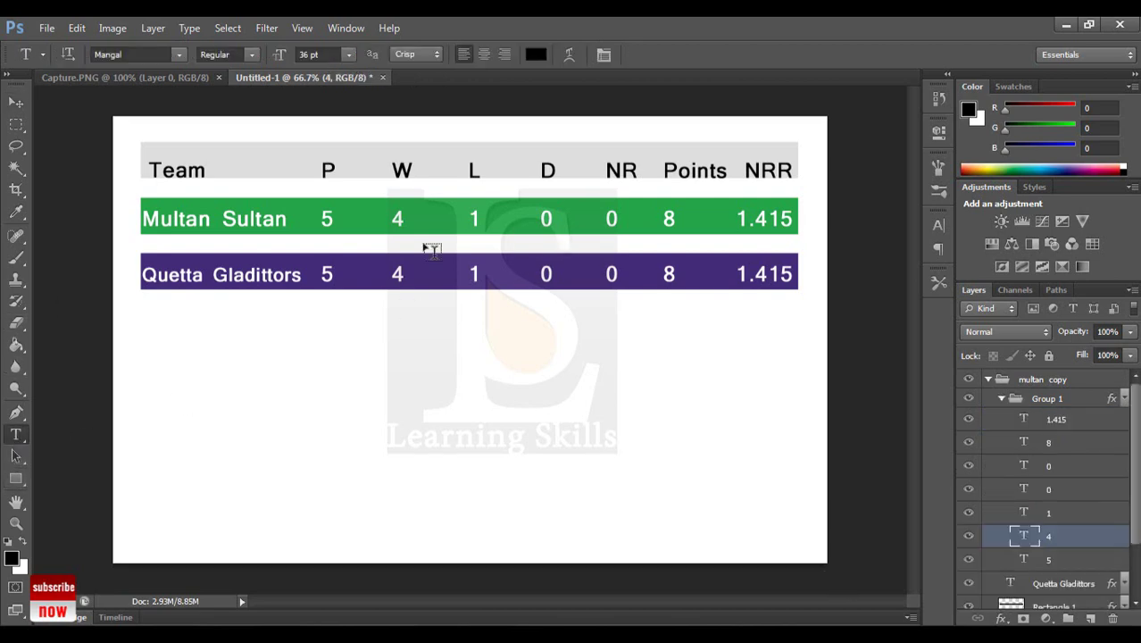
double_click(398, 274)
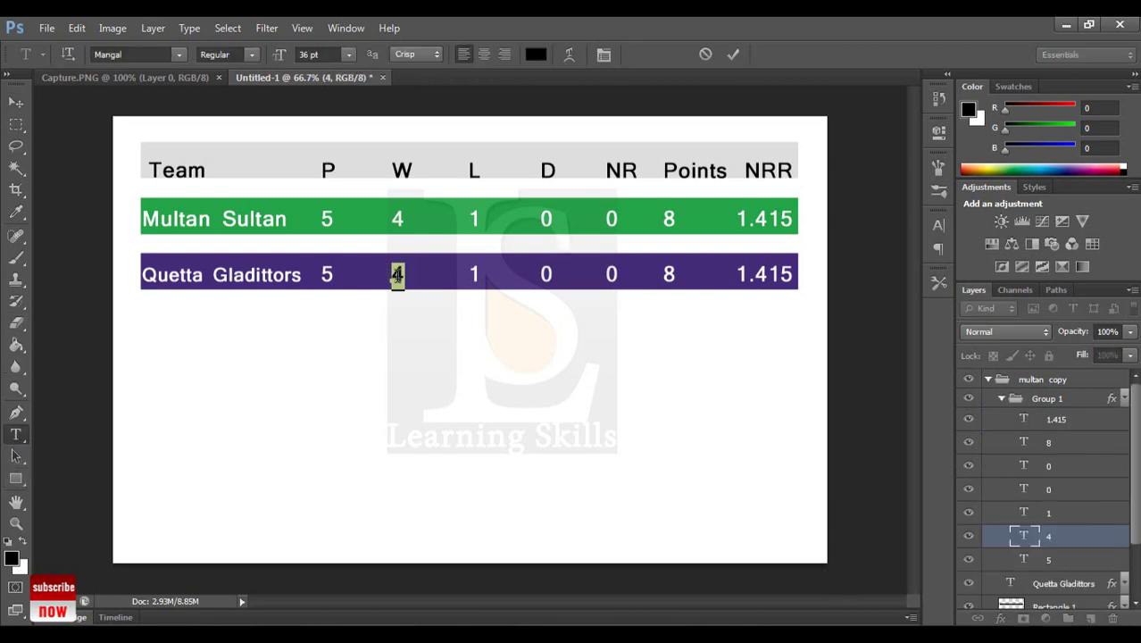
type("3")
left_click(1024, 513)
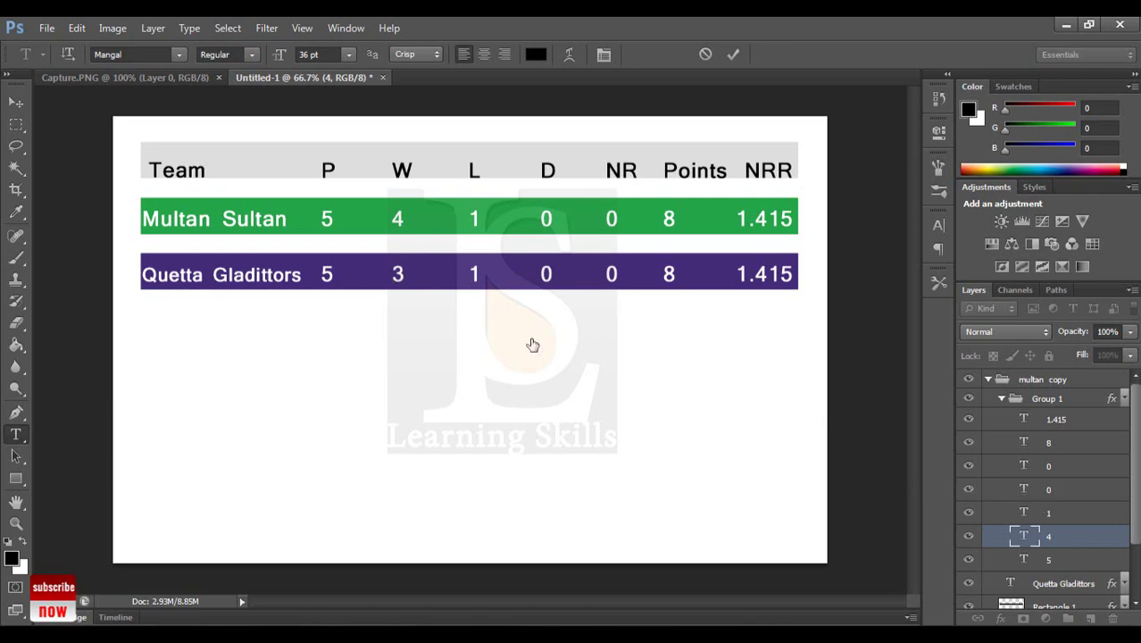
double_click(473, 276)
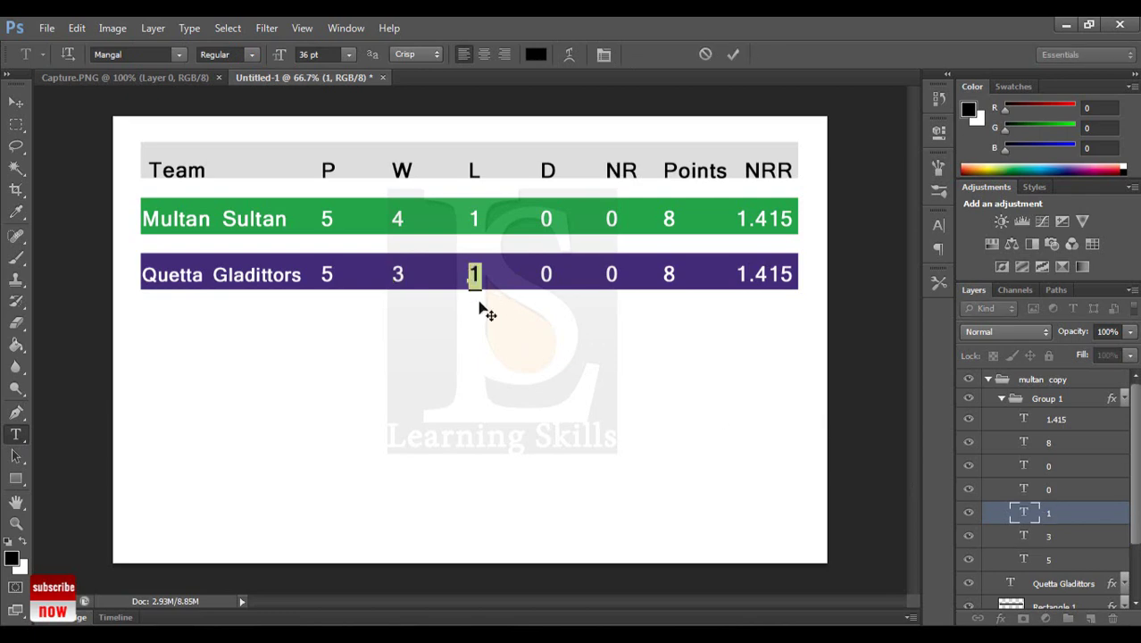
type("2")
left_click(1063, 439)
double_click(669, 276)
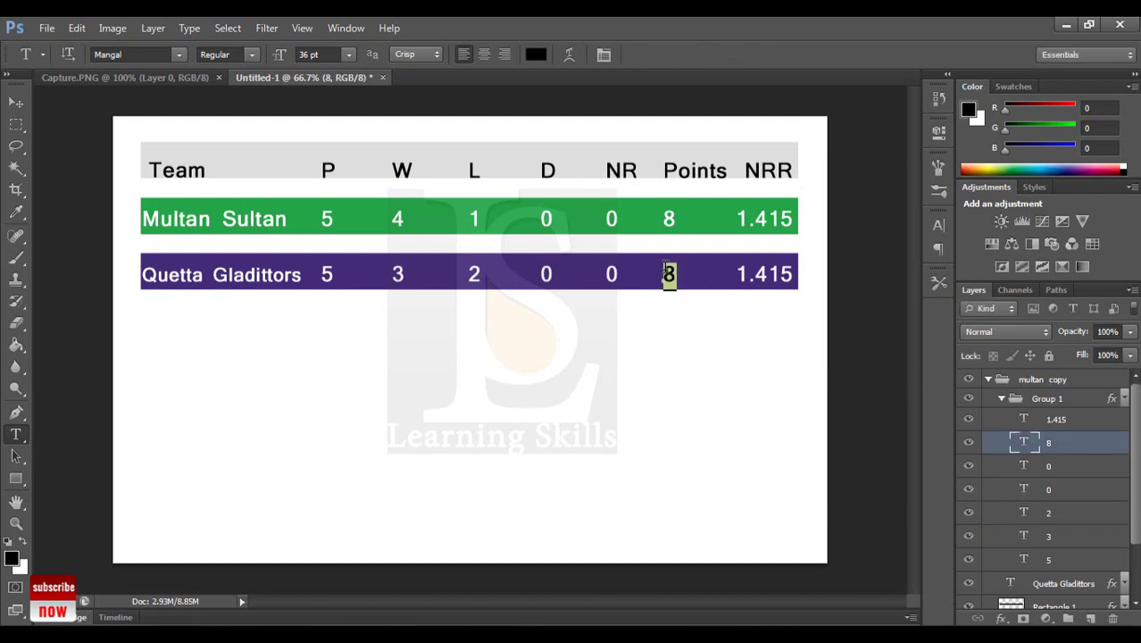
type("6")
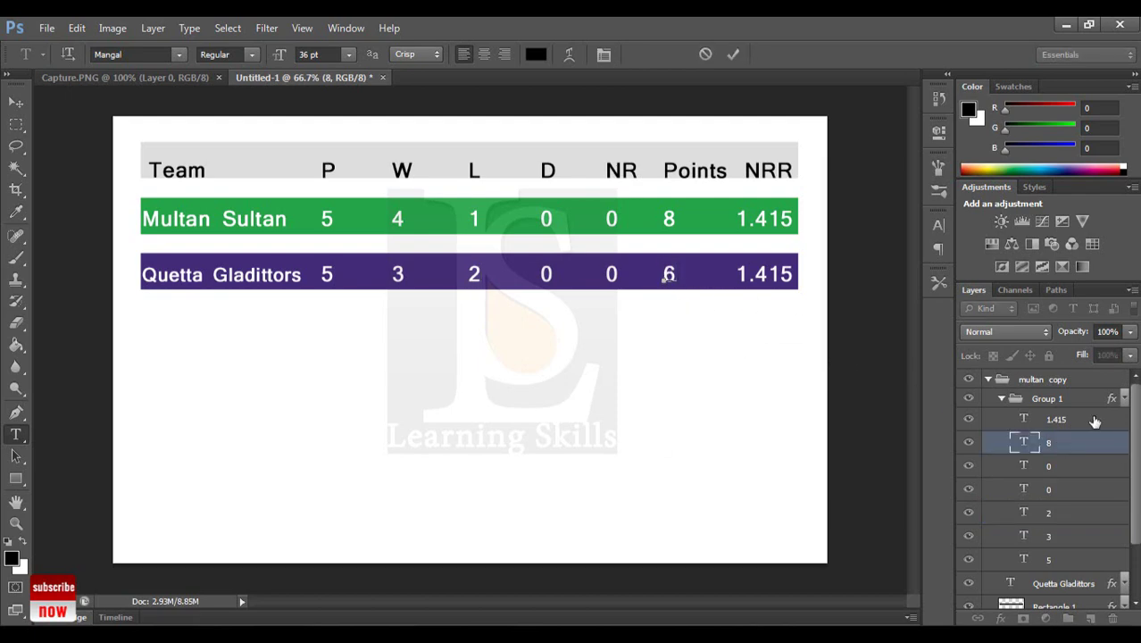
left_click(1095, 420)
- Set the Quetta row's NRR to -0.168 and shift it left inside the bar
left_click_drag(788, 276, 738, 277)
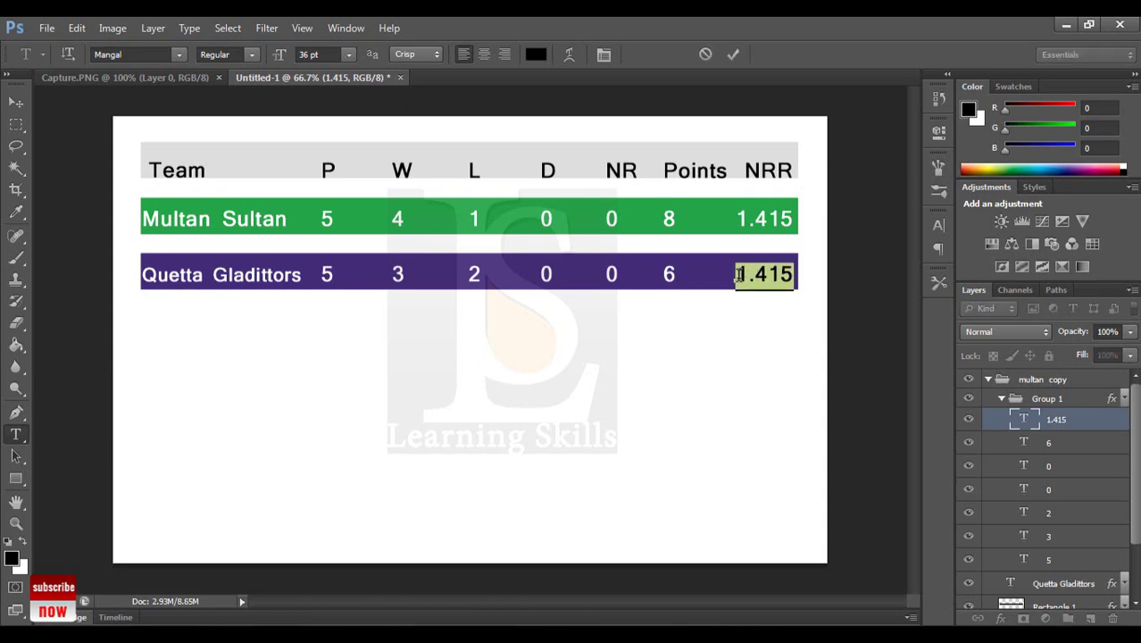
key("BackSpace")
type("o.1")
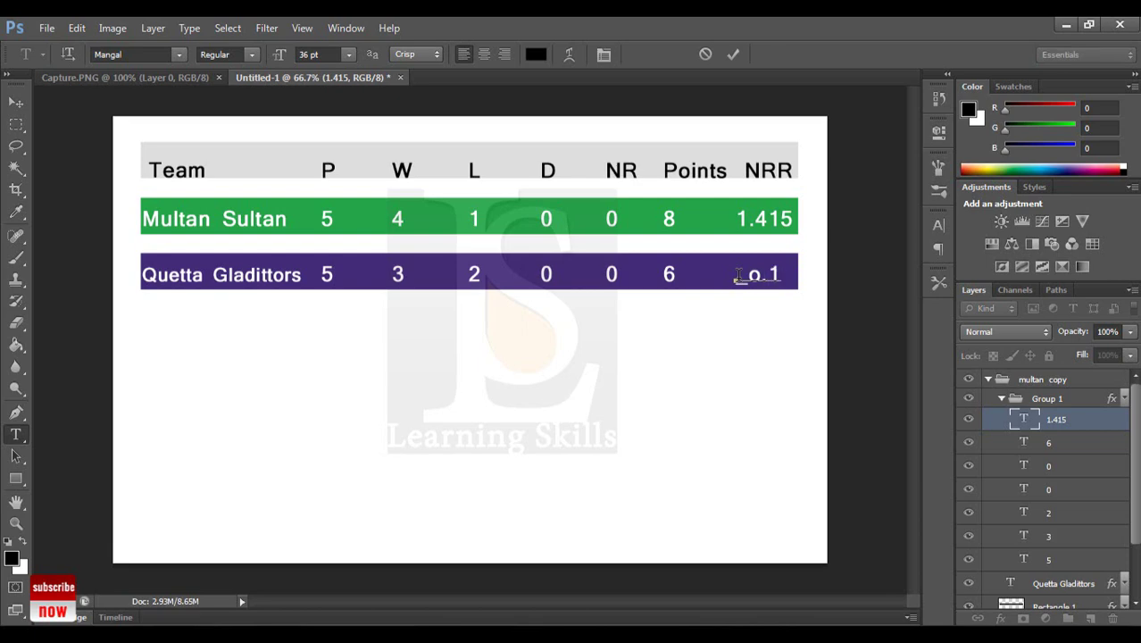
type("68")
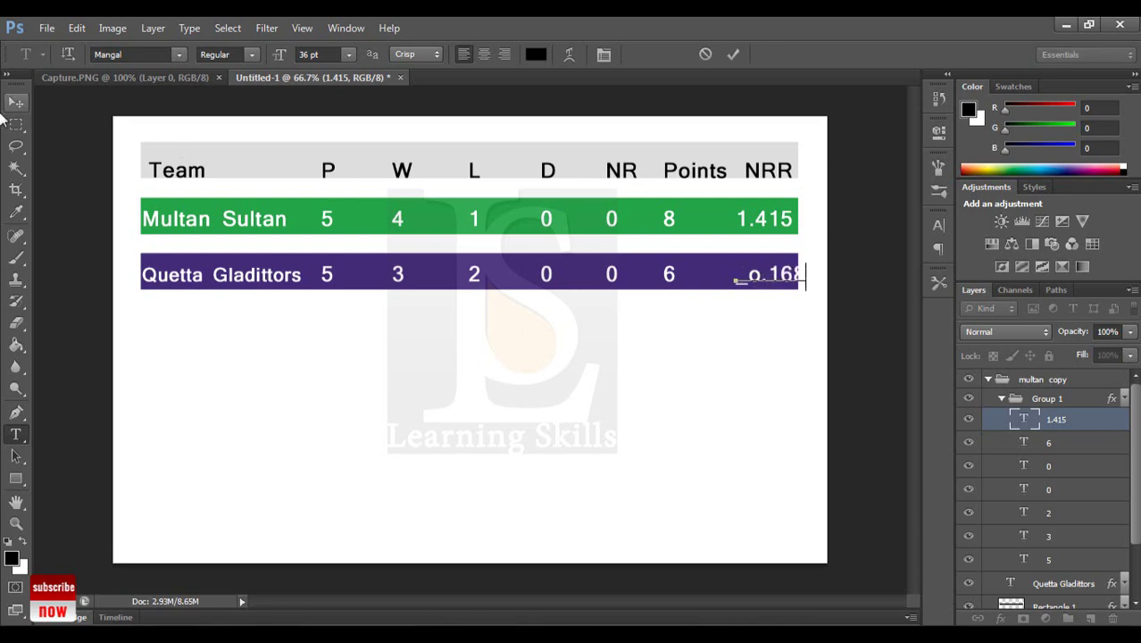
left_click(16, 102)
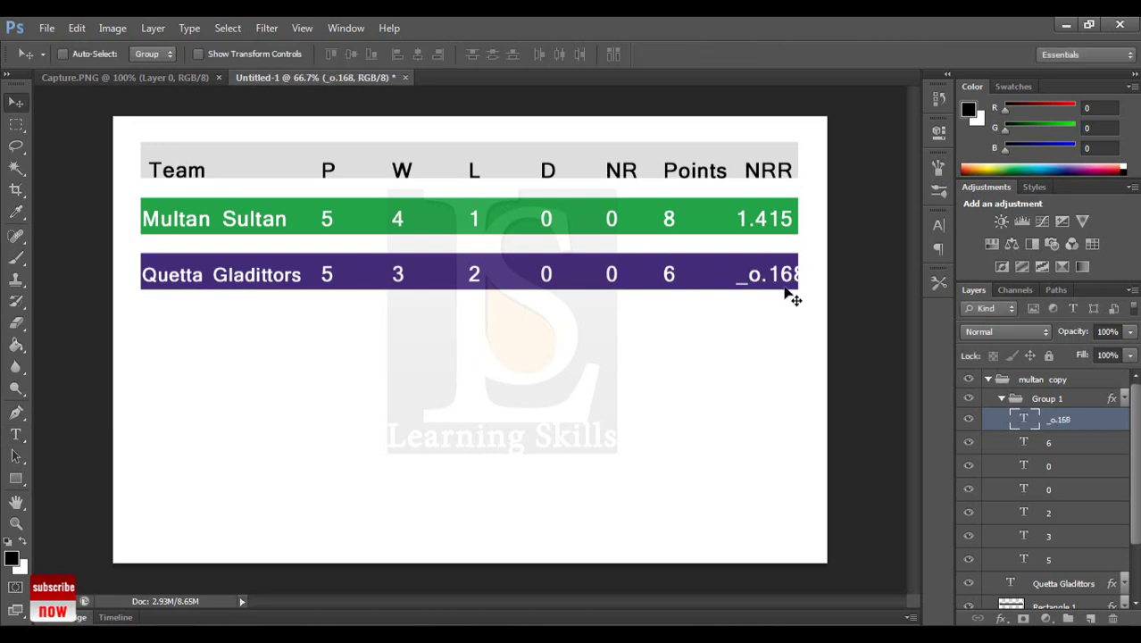
left_click_drag(780, 284, 766, 291)
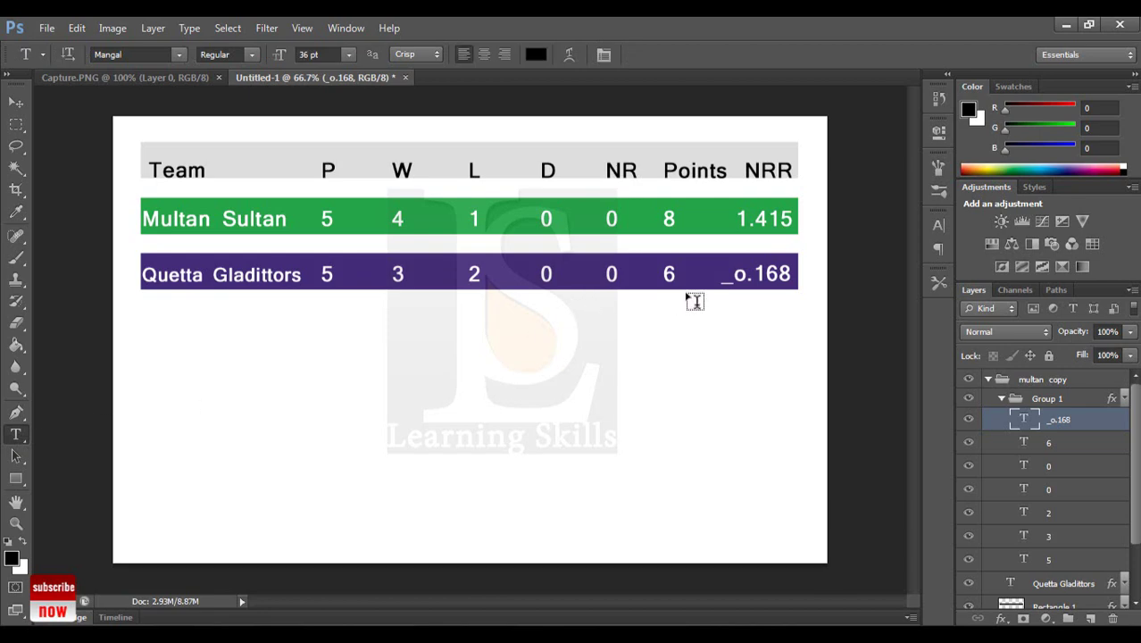
left_click_drag(748, 274, 720, 275)
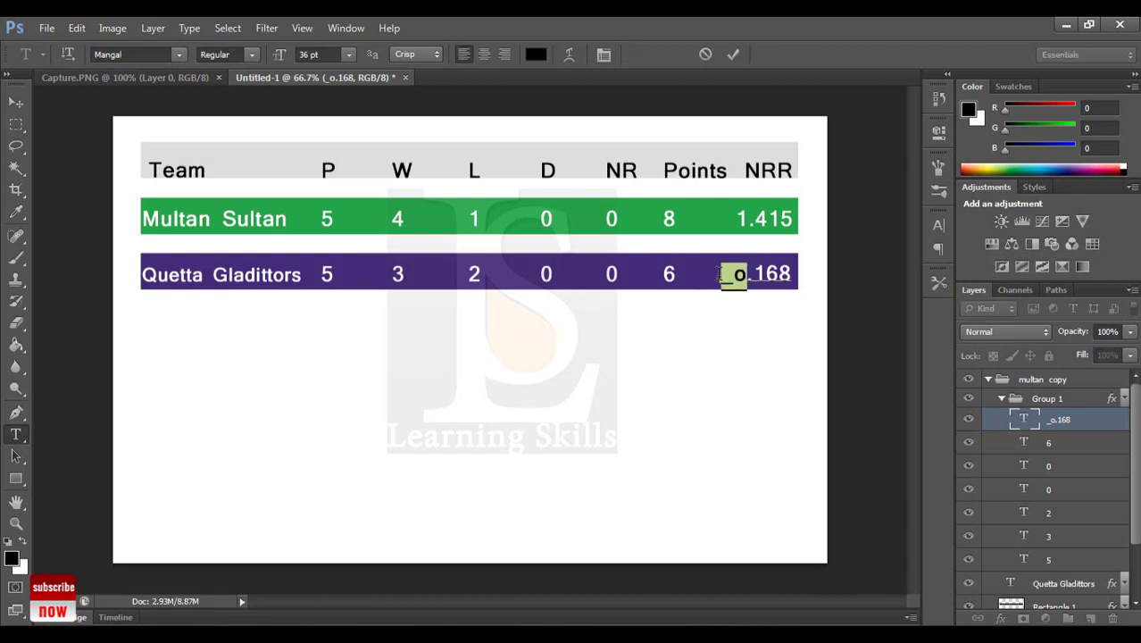
type("-")
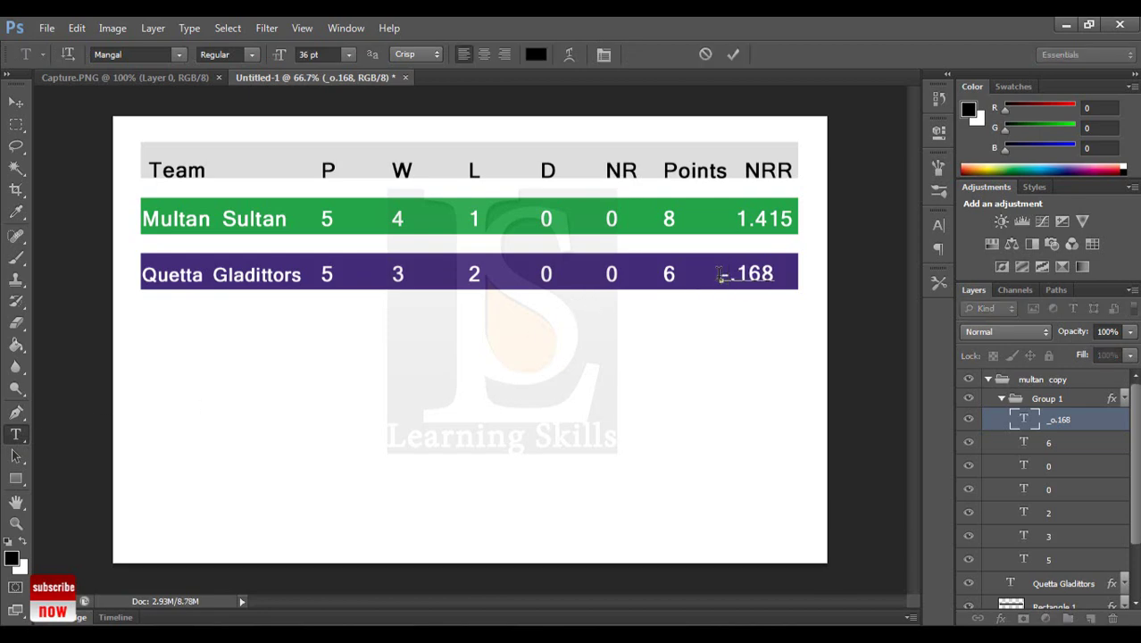
type("0")
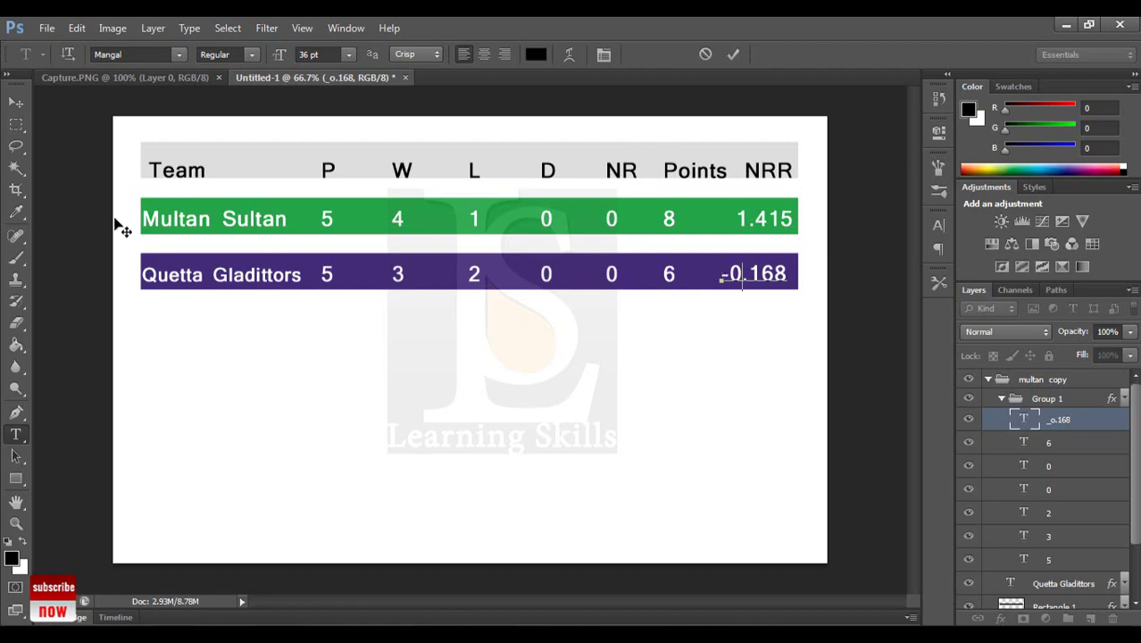
left_click(16, 102)
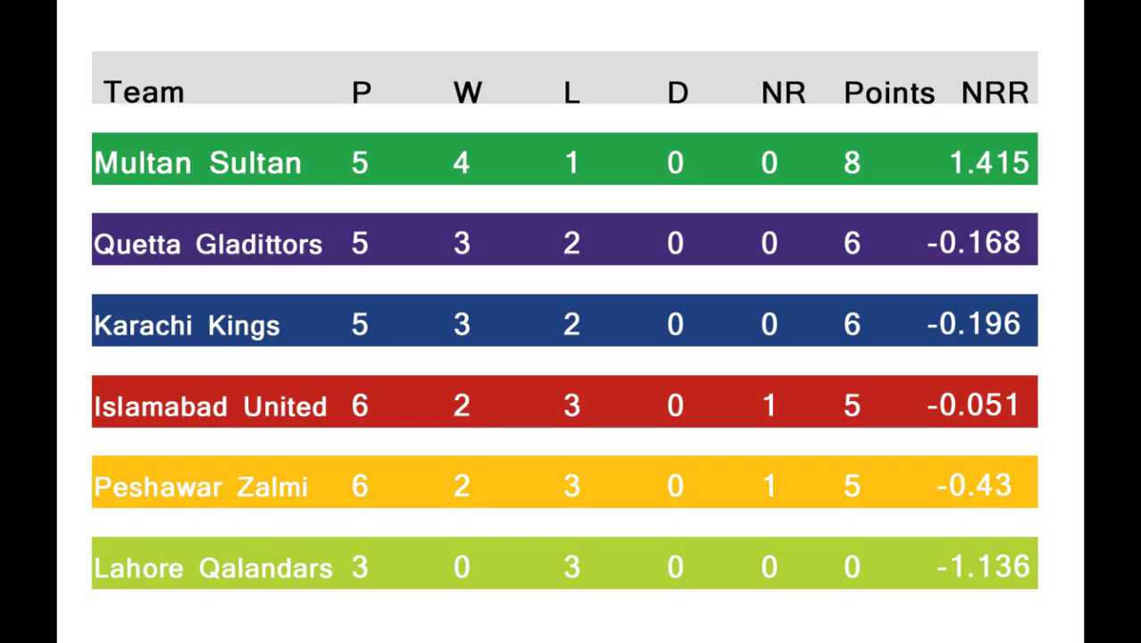